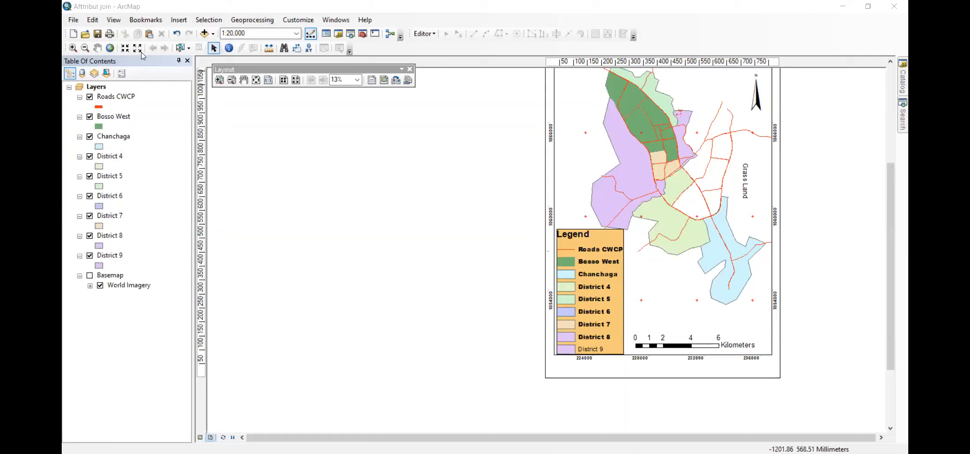
Pan the district map lower and slightly east within the layout's data frame, bringing its northern tip into view
click(98, 49)
drag(508, 177, 526, 209)
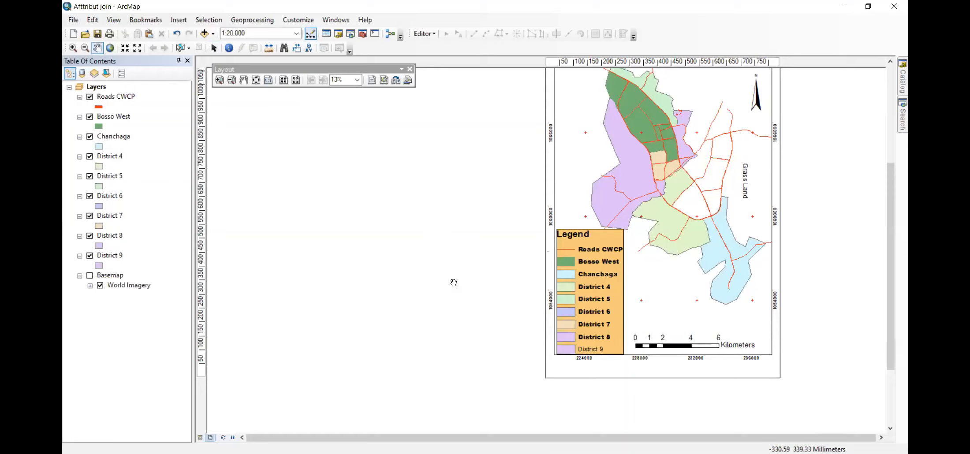
drag(453, 282, 456, 281)
drag(622, 148, 632, 172)
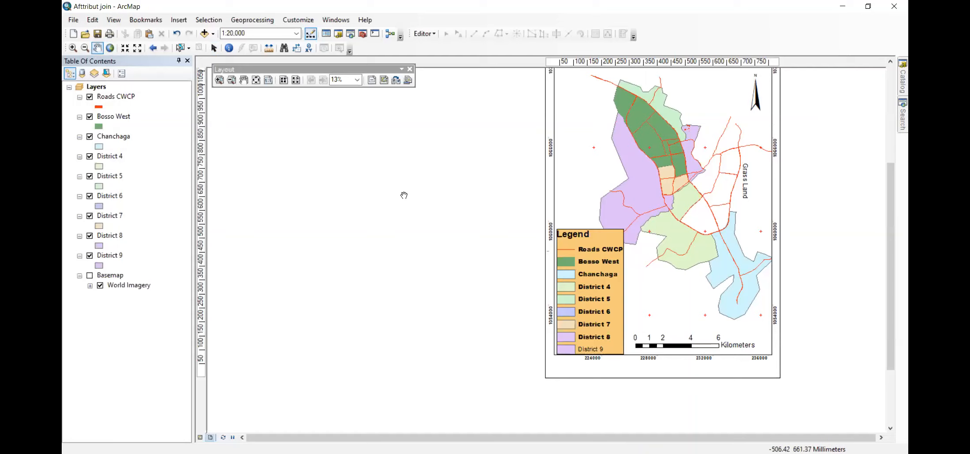
Shift the district map slightly down and west within the data frame so it clears the eastern border
click(282, 32)
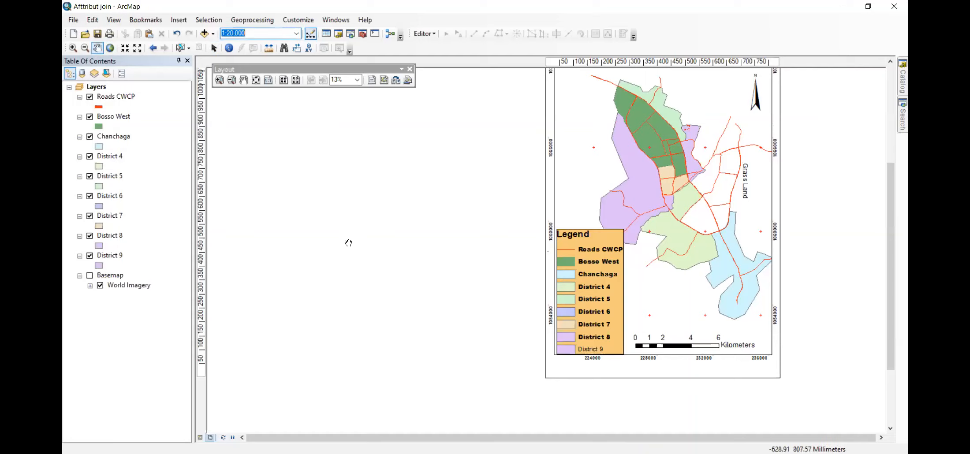
scroll(349, 245, down, 2)
scroll(349, 245, down, 2)
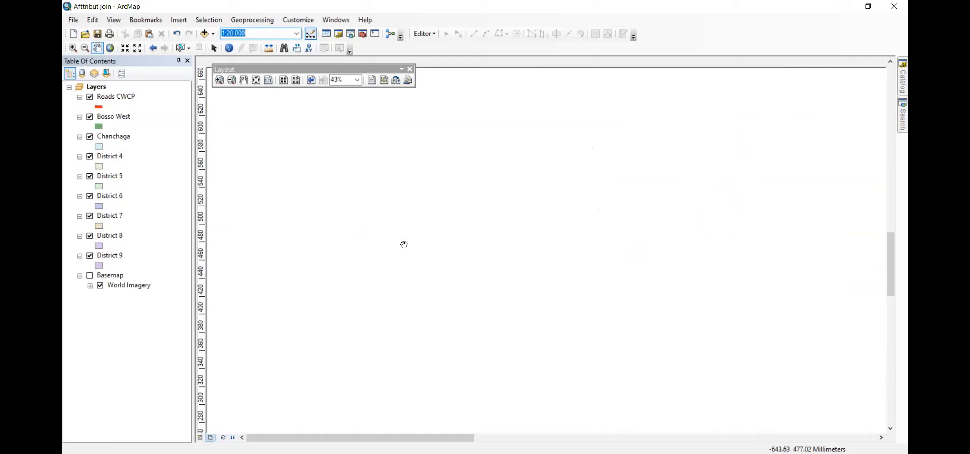
scroll(403, 244, up, 2)
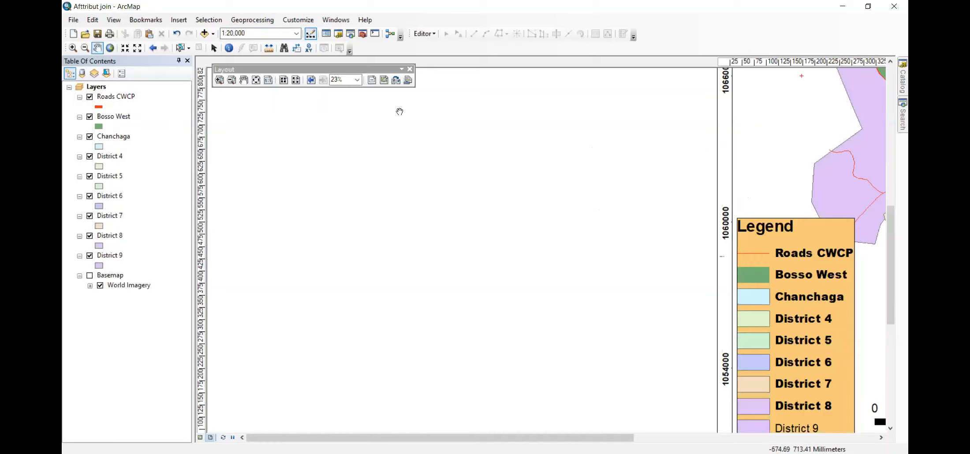
drag(772, 149, 754, 162)
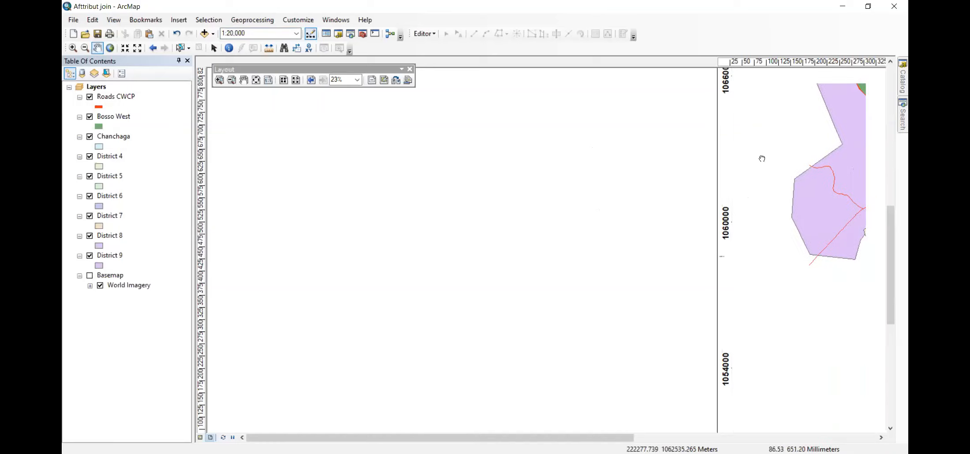
drag(604, 438, 795, 434)
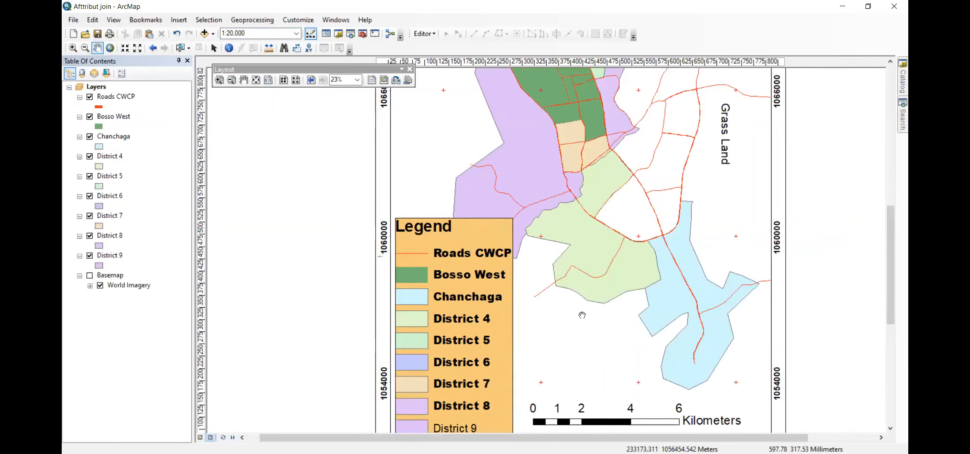
scroll(560, 314, down, 4)
scroll(558, 311, up, 6)
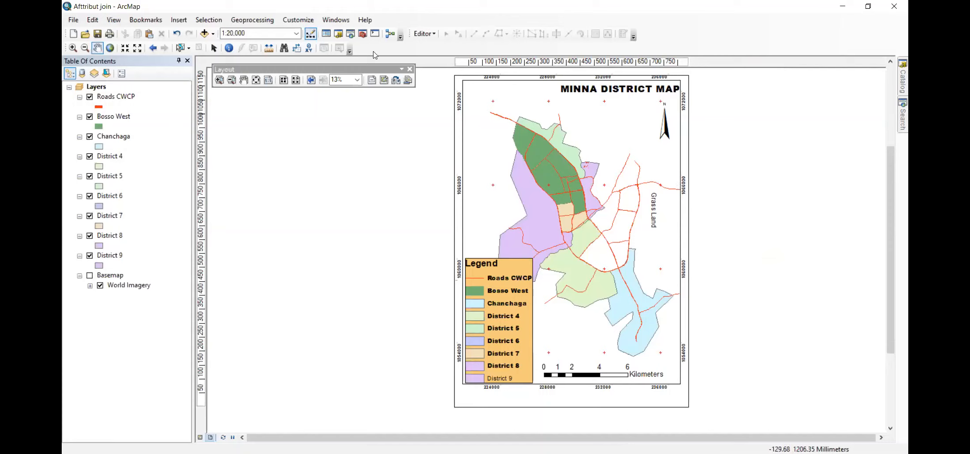
Move the MINNA DISTRICT MAP title to the horizontal centre of the page
click(214, 48)
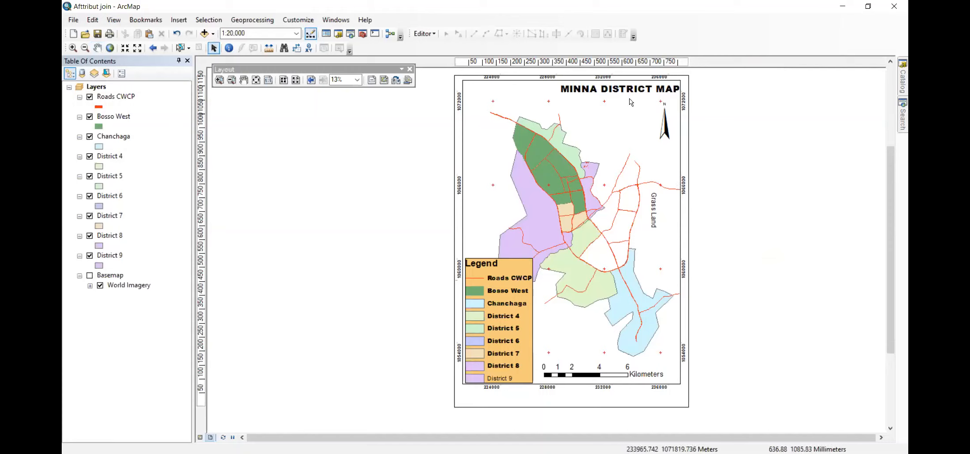
drag(618, 91, 571, 92)
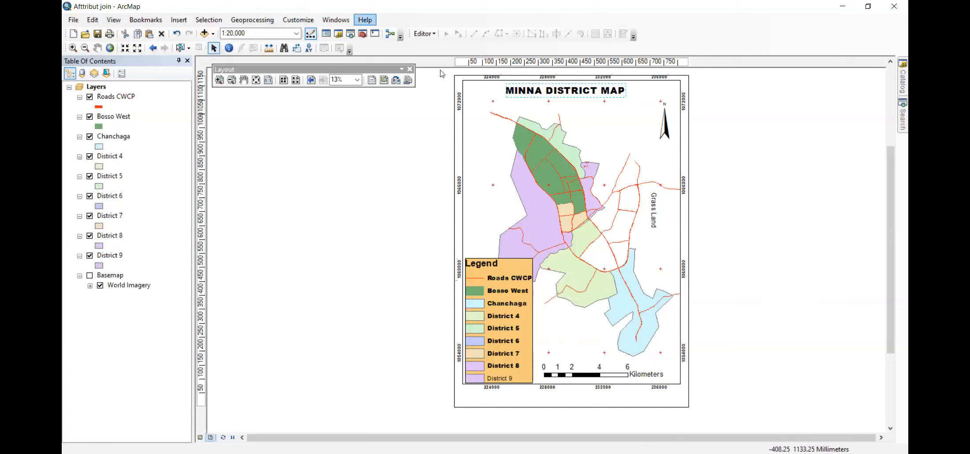
Review the element and object types that can be inserted into the layout
click(175, 22)
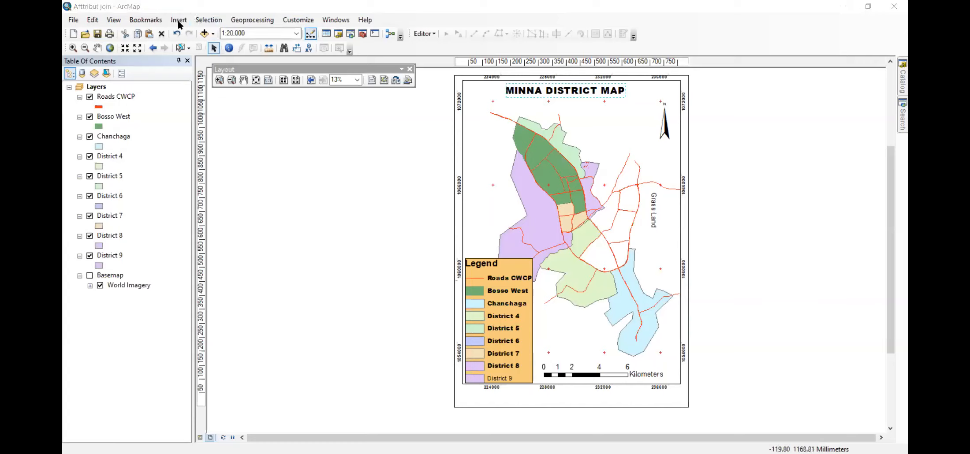
click(179, 21)
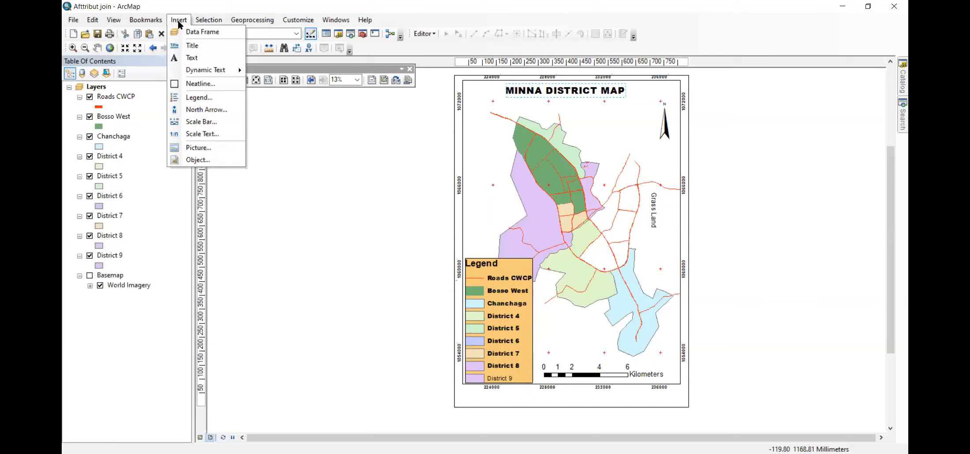
click(591, 50)
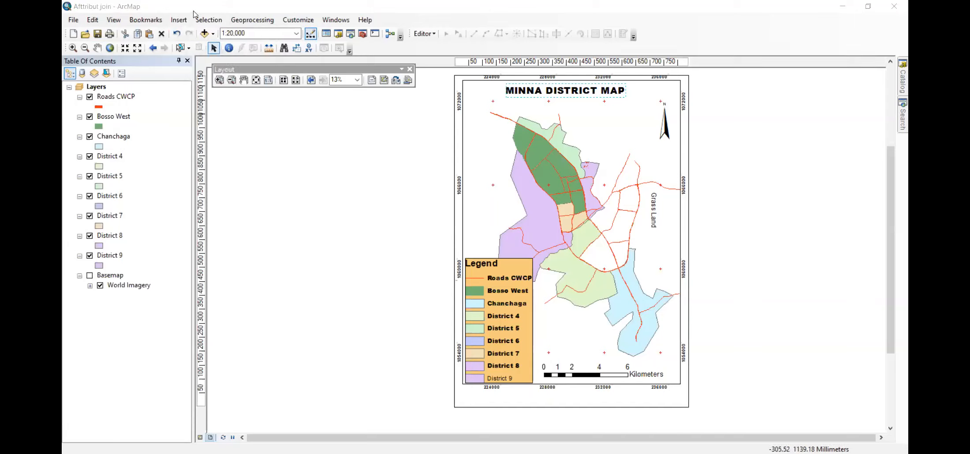
click(182, 21)
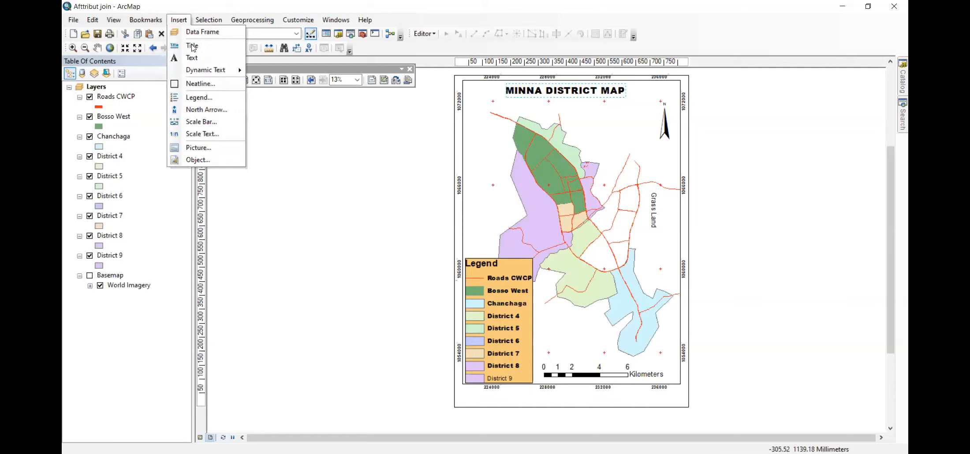
click(202, 160)
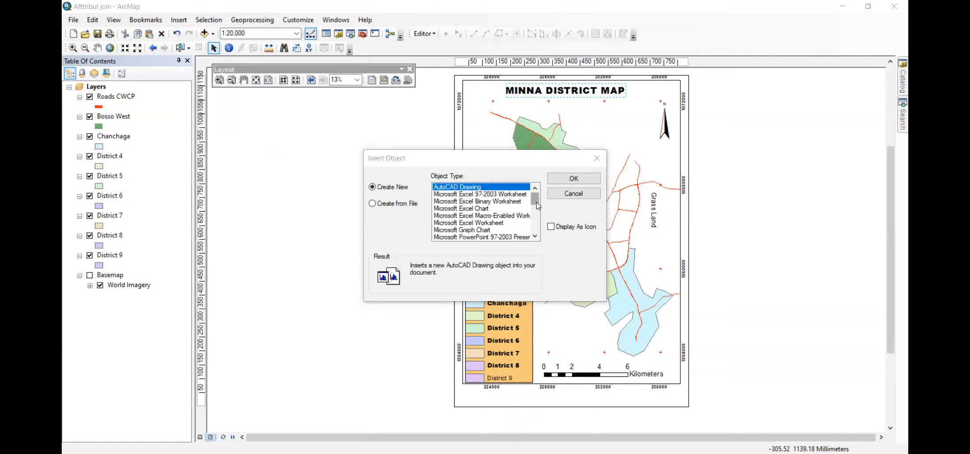
drag(538, 206, 538, 232)
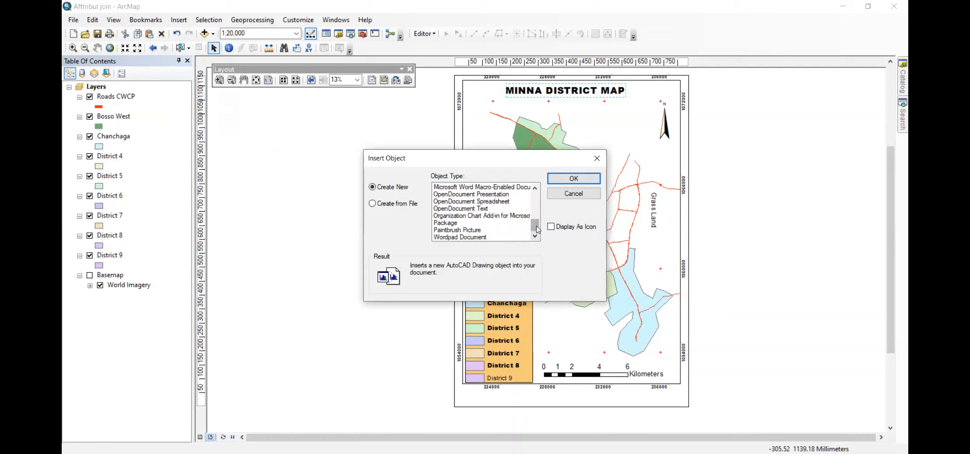
drag(536, 226, 536, 194)
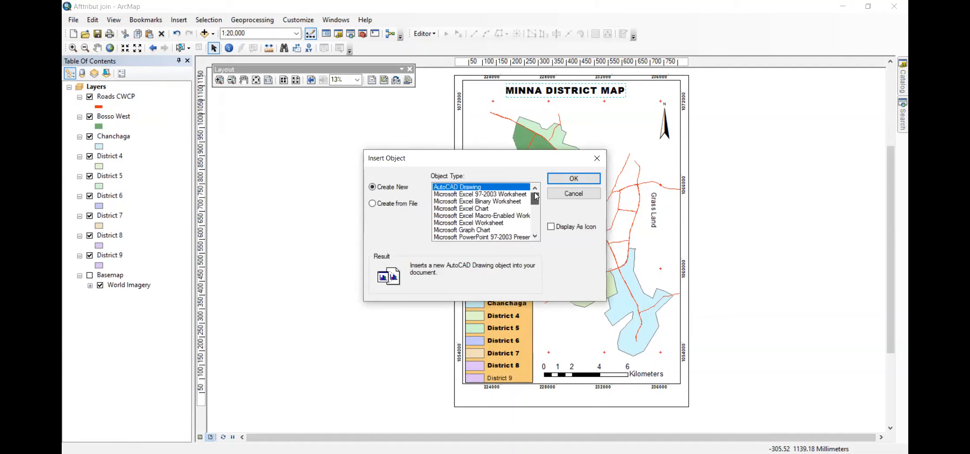
click(599, 162)
Insert the picture "Nigerian map" from the Salamu StudyArea folder into the layout
click(179, 20)
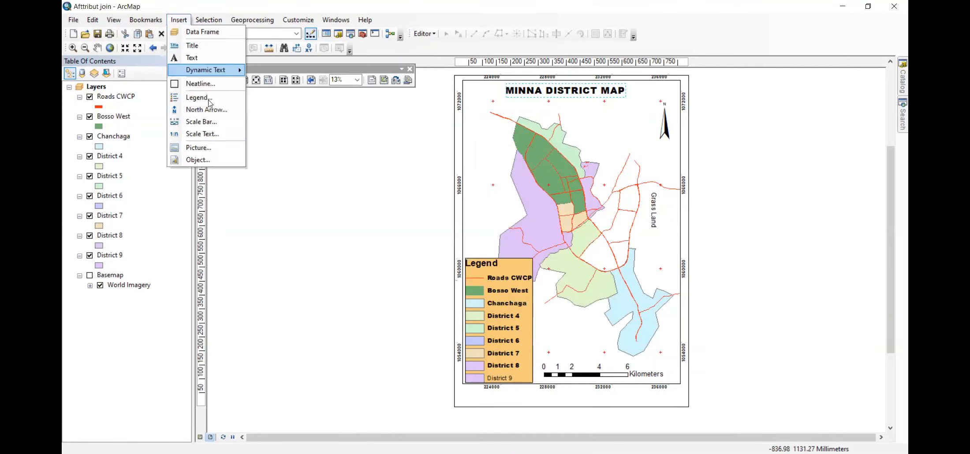
click(199, 148)
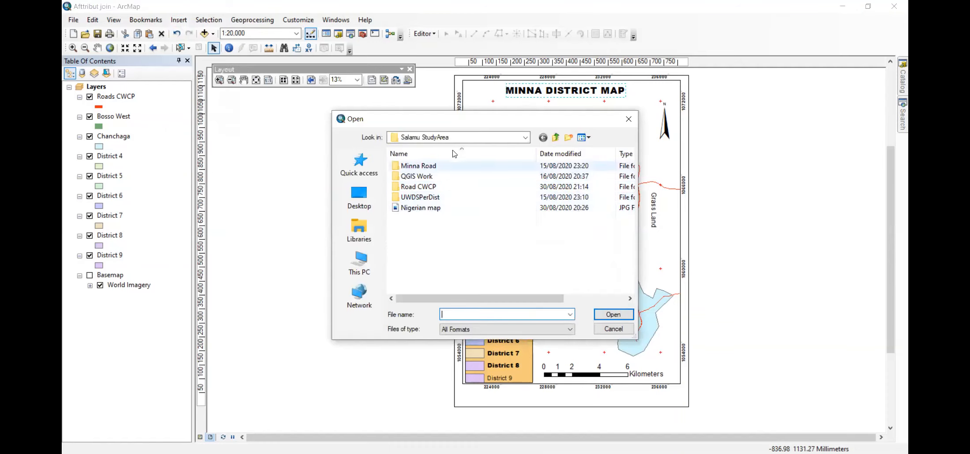
click(422, 211)
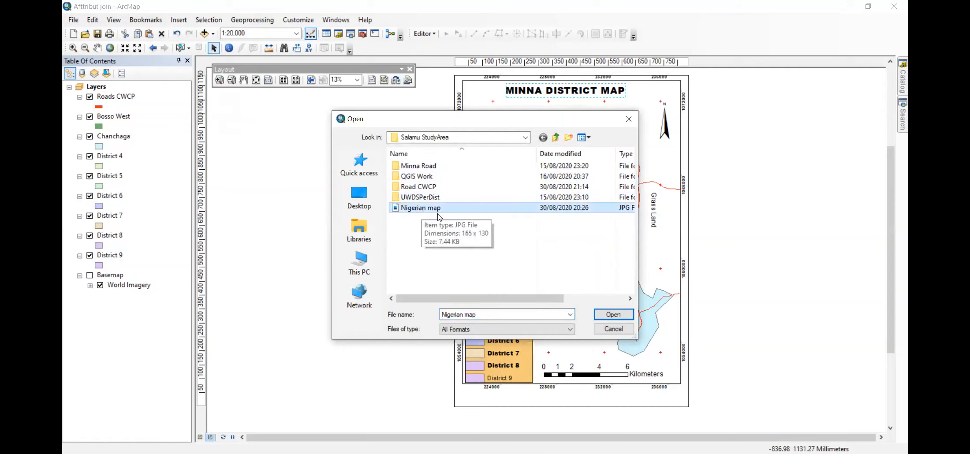
click(612, 315)
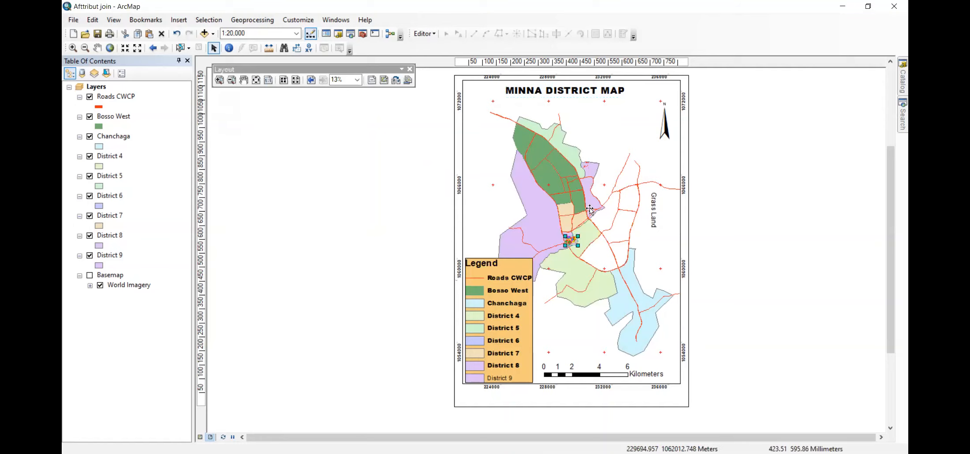
Enlarge the Nigerian map picture proportionally on the layout so its states are readable
scroll(574, 241, up, 6)
scroll(565, 242, down, 10)
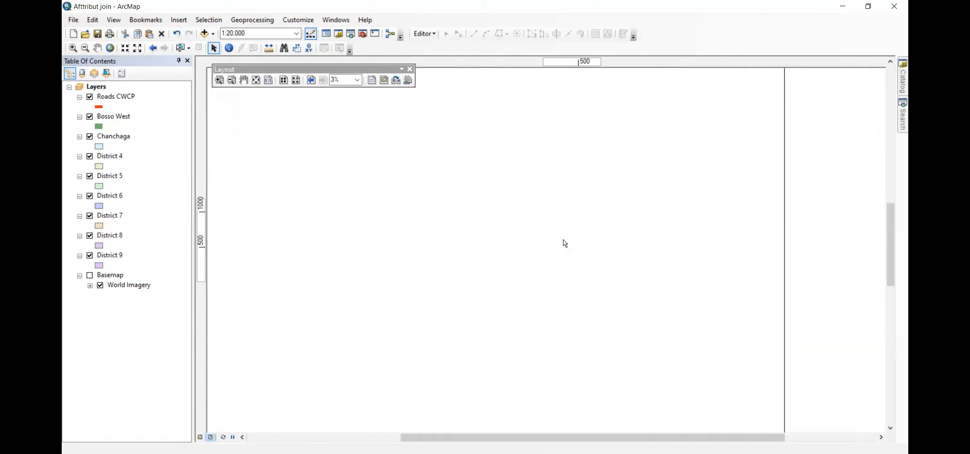
drag(507, 263, 642, 381)
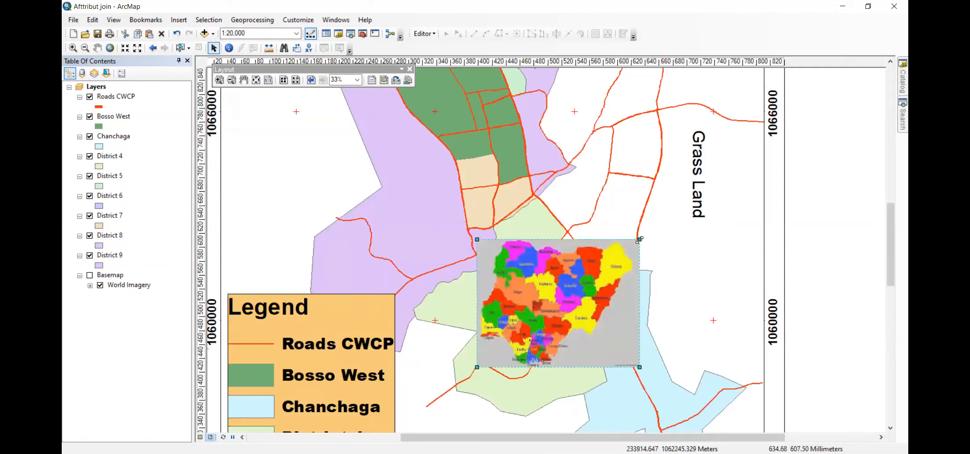
drag(639, 238, 678, 192)
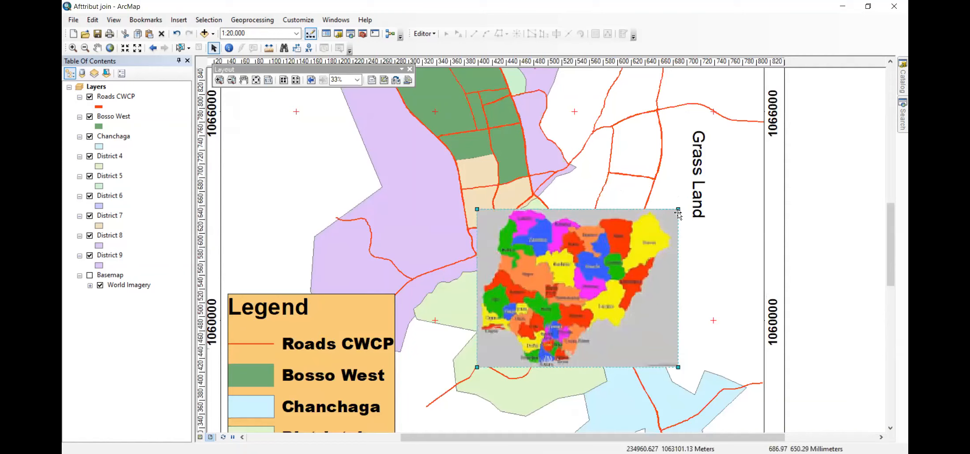
Move the Nigerian map picture to the page's lower-right corner, just above the scale bar, and deselect it
drag(660, 216, 739, 198)
scroll(700, 279, up, 2)
scroll(700, 280, down, 3)
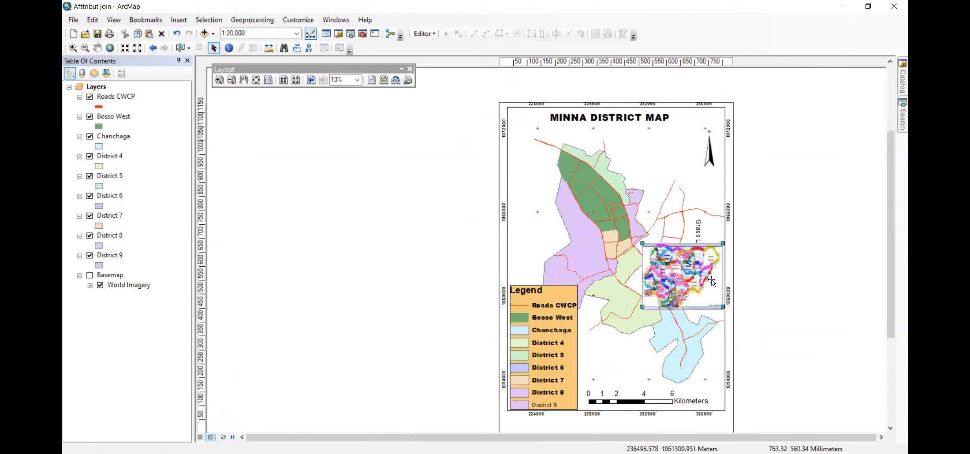
drag(712, 281, 714, 366)
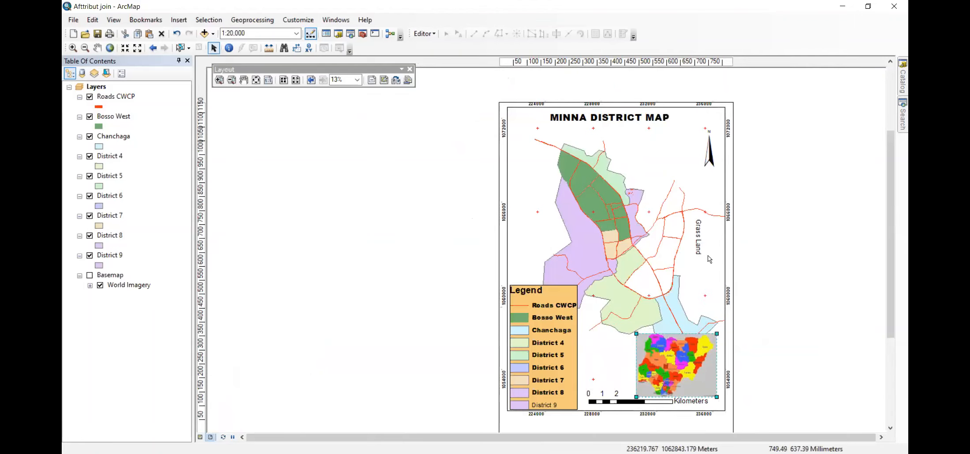
click(707, 256)
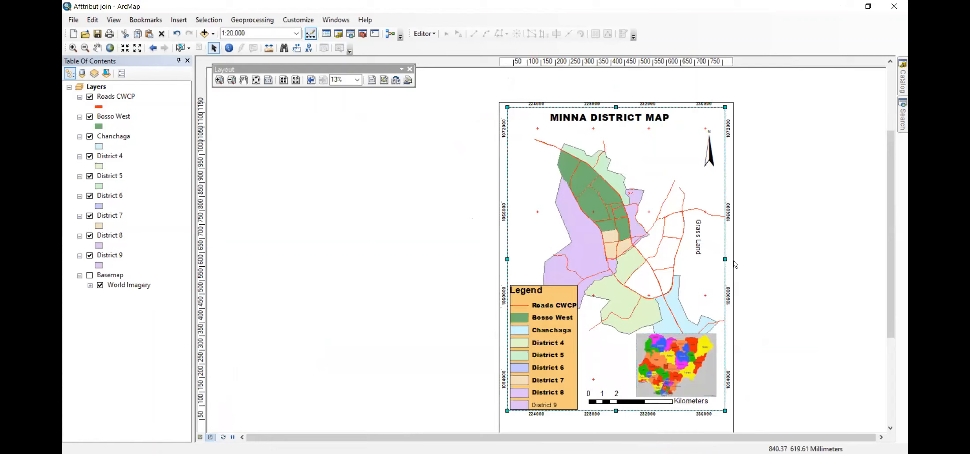
click(734, 261)
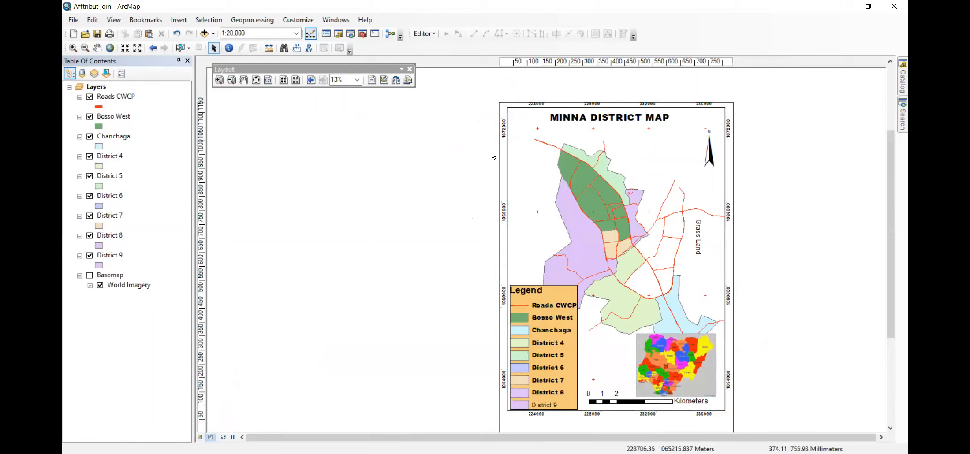
Set the map scale to 1:15,000
click(232, 33)
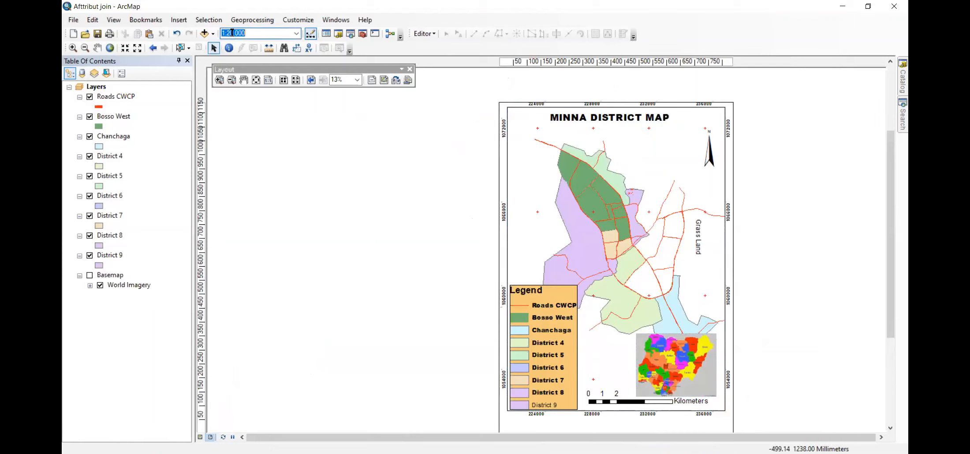
click(235, 34)
text(15)
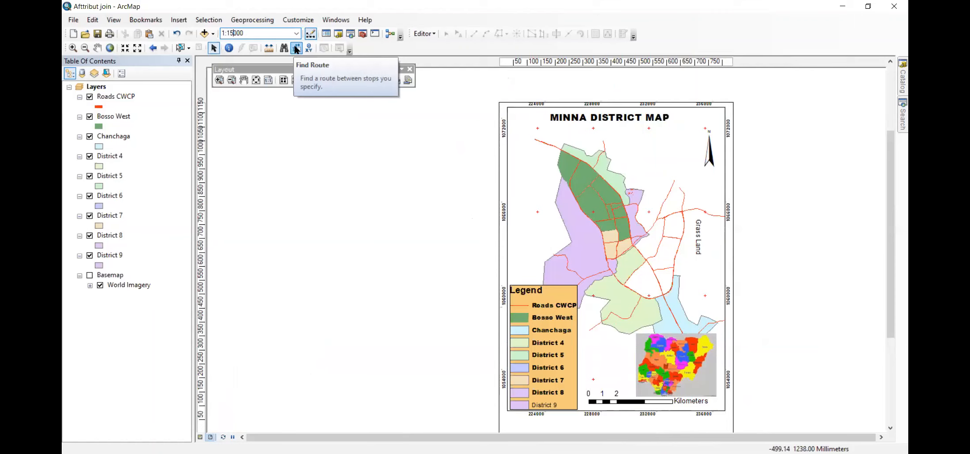
key(Return)
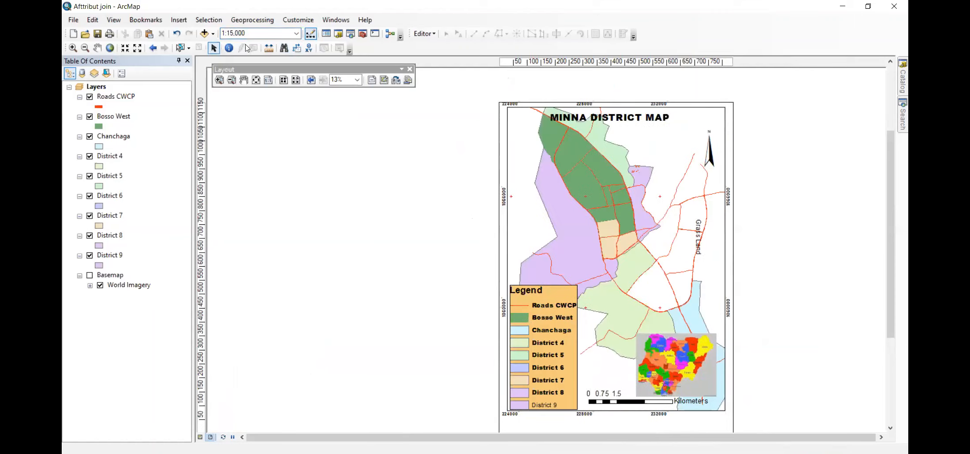
Set the map scale to 1:25,000
click(231, 33)
click(231, 33)
key(BackSpace)
text(2)
key(Return)
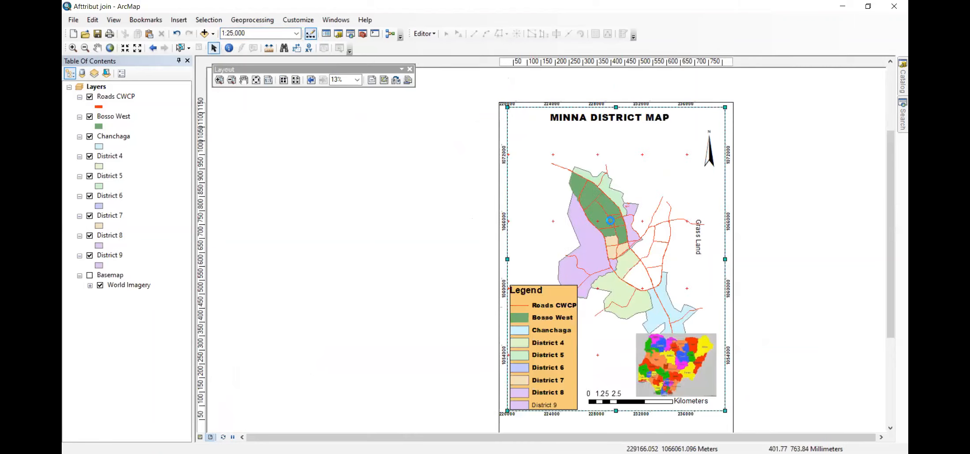
Pan the district map up within its data frame so the Chanchaga area clears the Nigeria picture
click(609, 220)
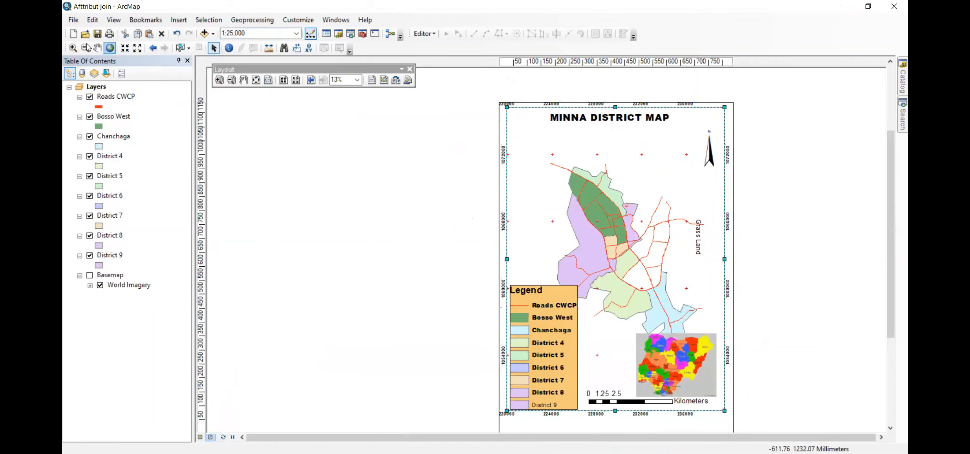
click(97, 47)
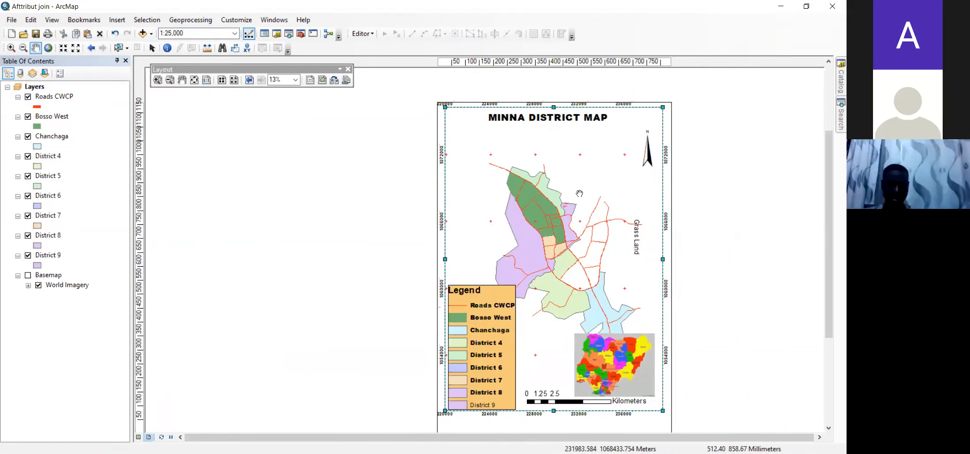
drag(581, 184, 580, 163)
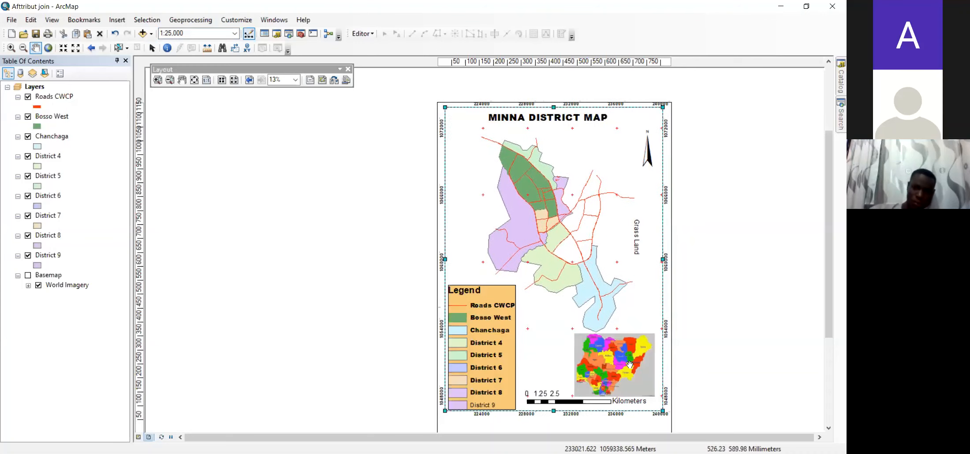
Pan the district map slightly up in its data frame and move the Nigeria picture to just below the Chanchaga area near the right border
drag(550, 224, 560, 218)
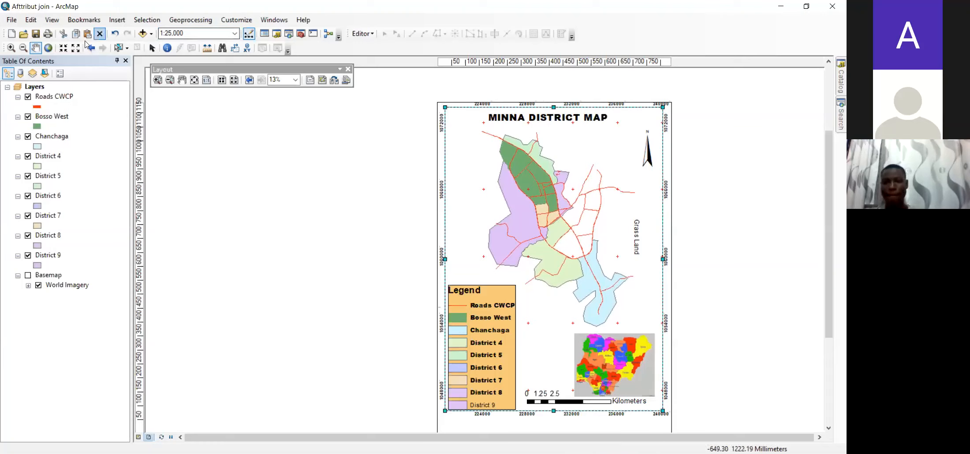
click(152, 50)
click(618, 366)
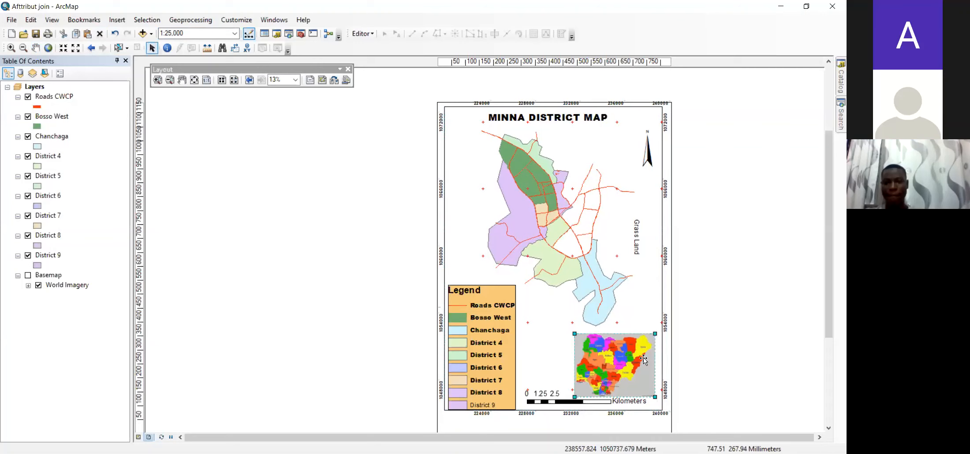
drag(639, 357, 629, 348)
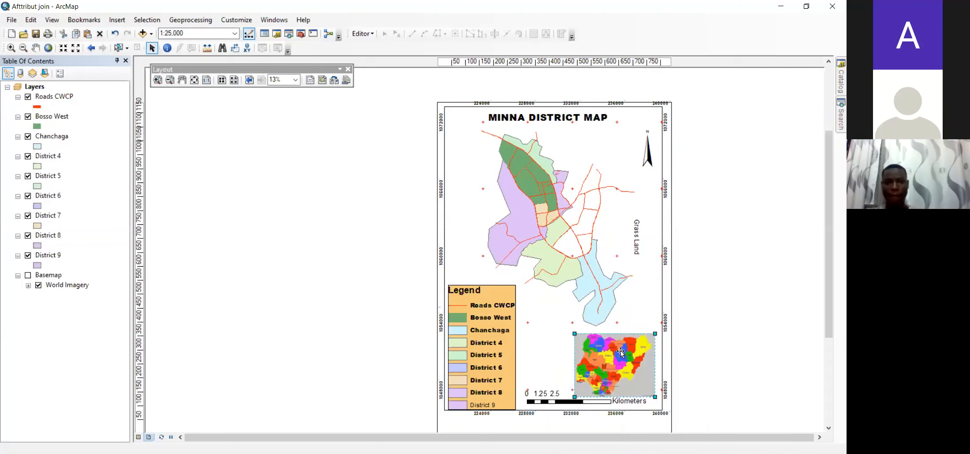
click(504, 286)
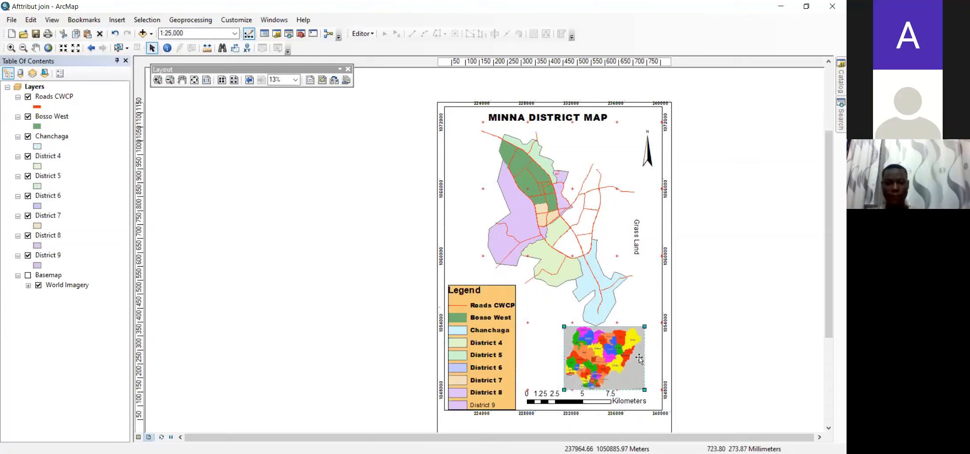
mouse_move(637, 362)
mouse_down()
mouse_move(649, 358)
mouse_move(630, 154)
mouse_move(650, 357)
mouse_up()
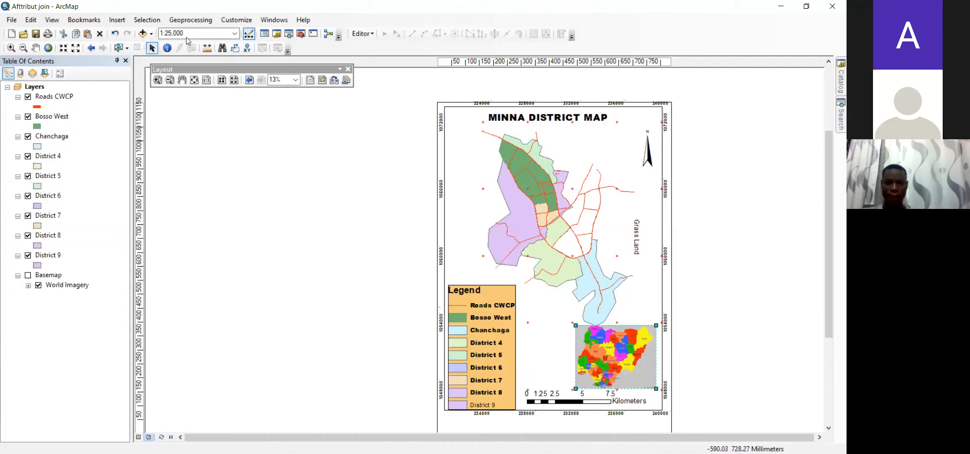
Insert a new Microsoft Excel 97-2003 Worksheet object into the layout and delete the selected worksheet columns
click(118, 21)
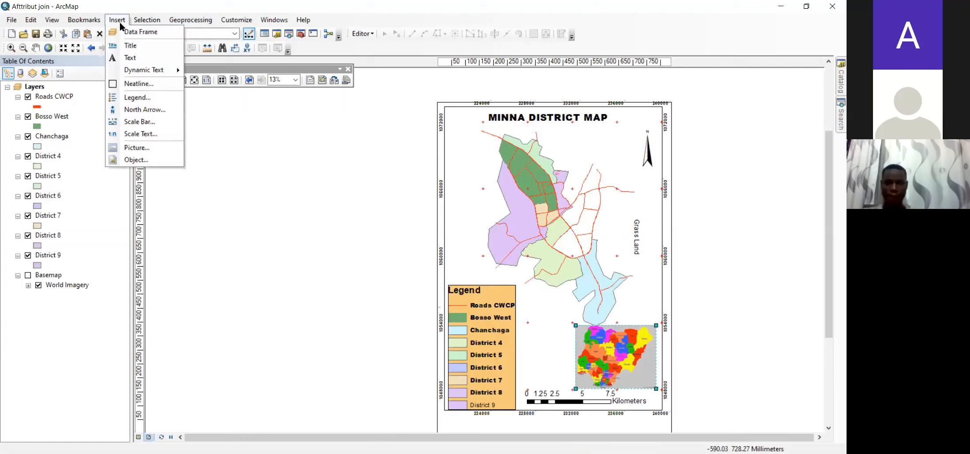
click(154, 150)
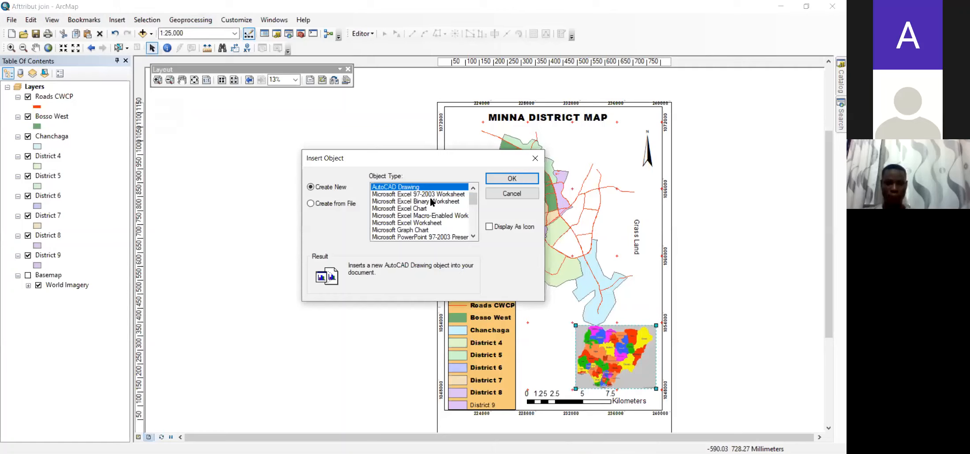
click(433, 195)
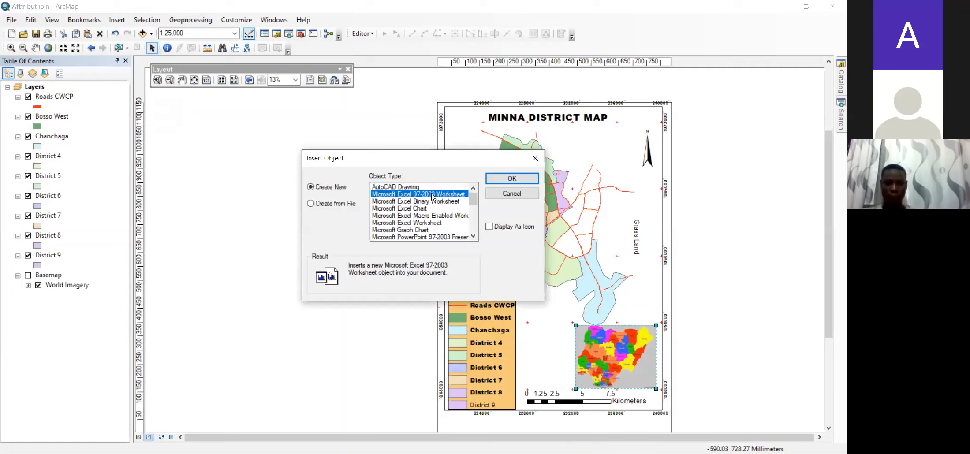
click(510, 178)
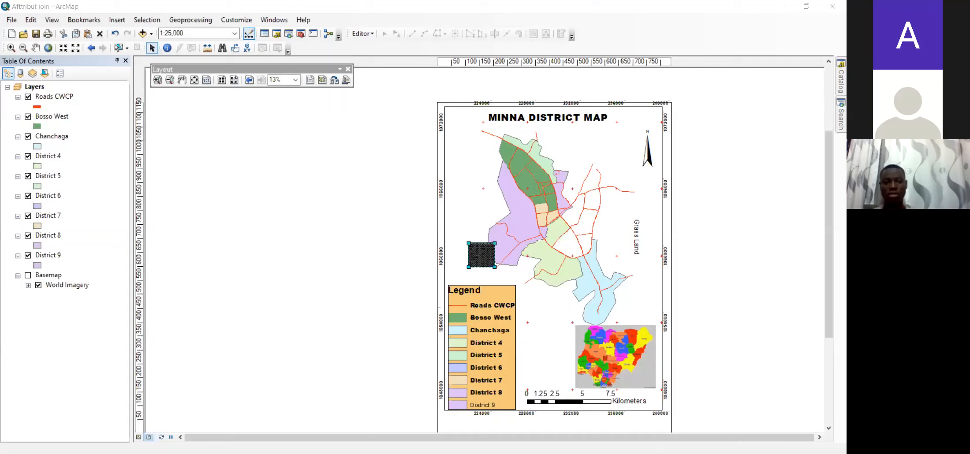
right_click(179, 294)
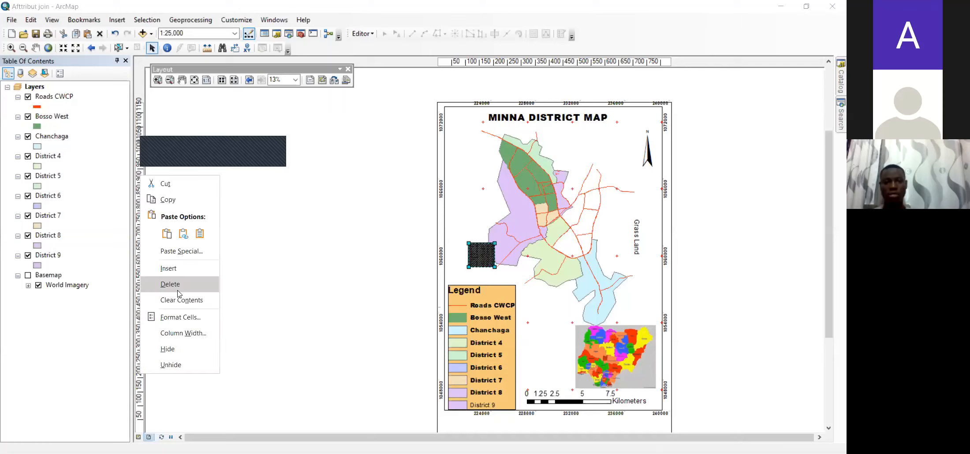
click(179, 291)
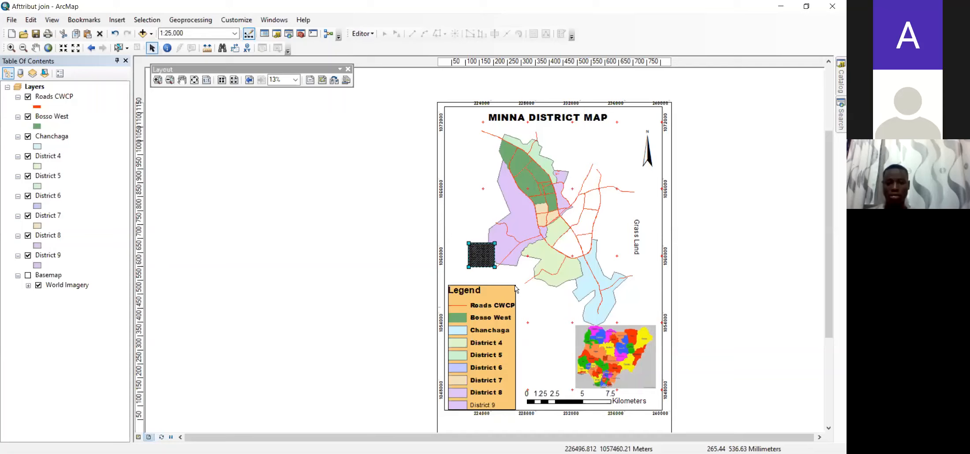
Enlarge the embedded worksheet table and move it up beside the purple district, inside the map's left border
click(496, 269)
scroll(505, 271, down, 3)
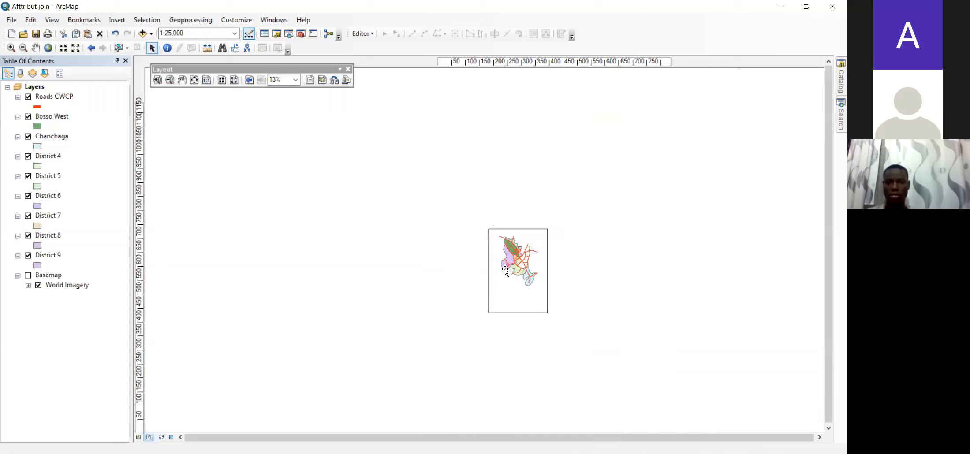
scroll(505, 271, up, 8)
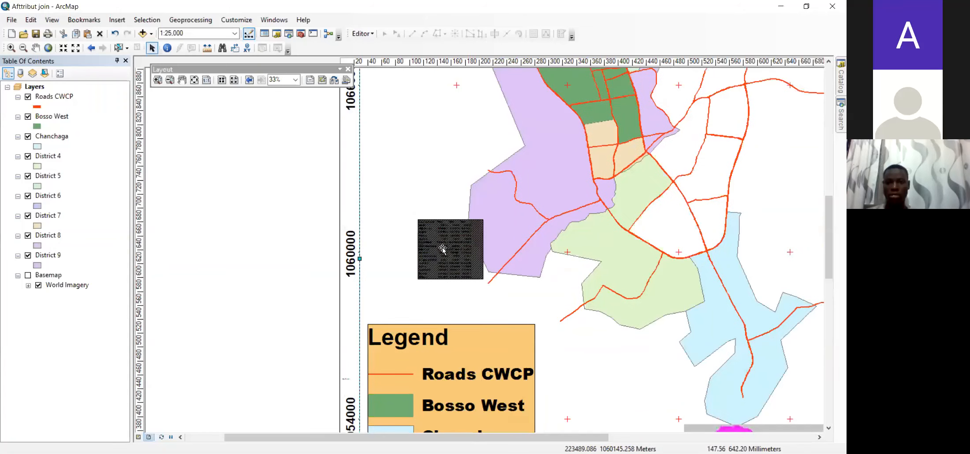
click(440, 244)
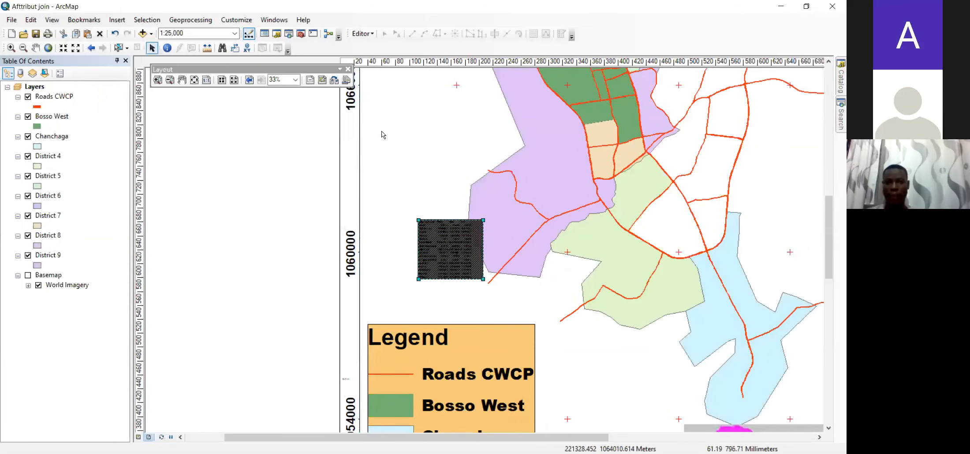
drag(417, 219, 379, 184)
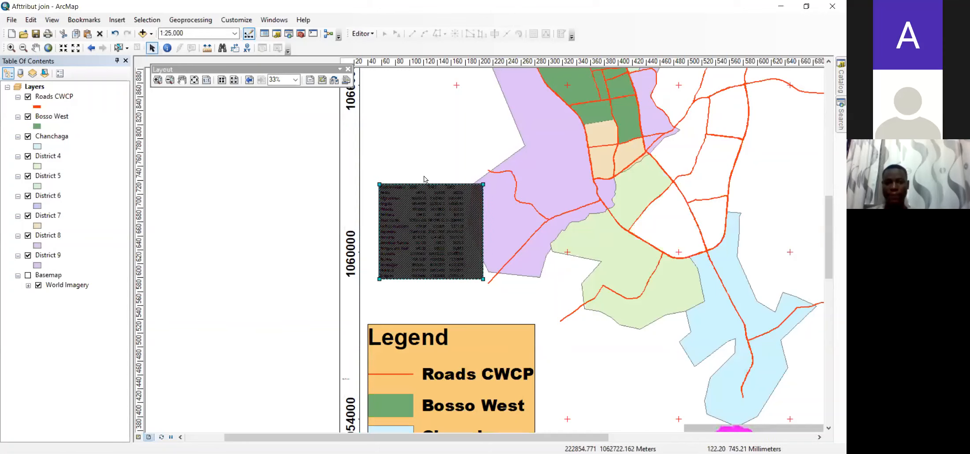
drag(365, 143, 361, 113)
drag(457, 198, 469, 119)
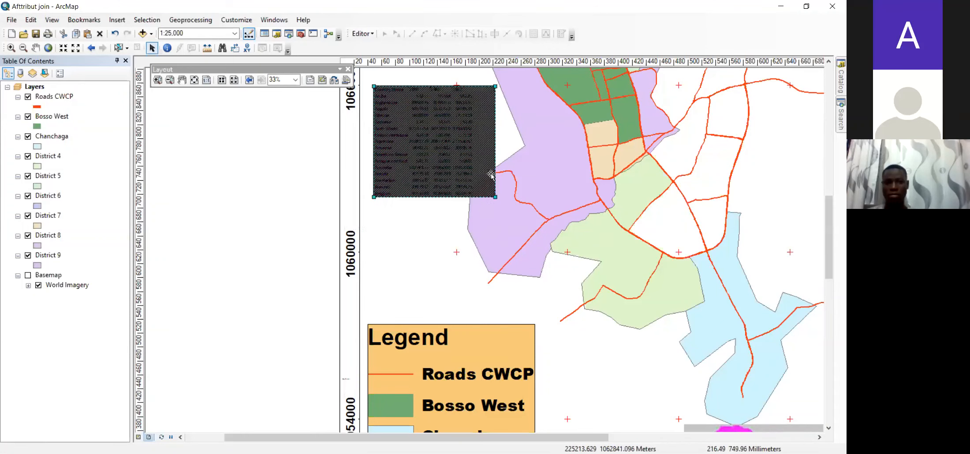
Enlarge the worksheet table to about twice its width and shift it up and left across the page's left edge
scroll(527, 279, down, 3)
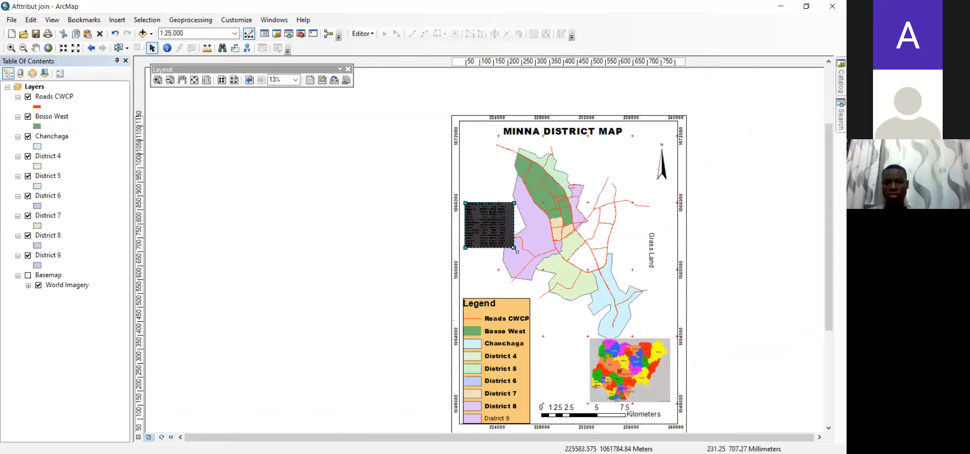
drag(532, 271, 565, 306)
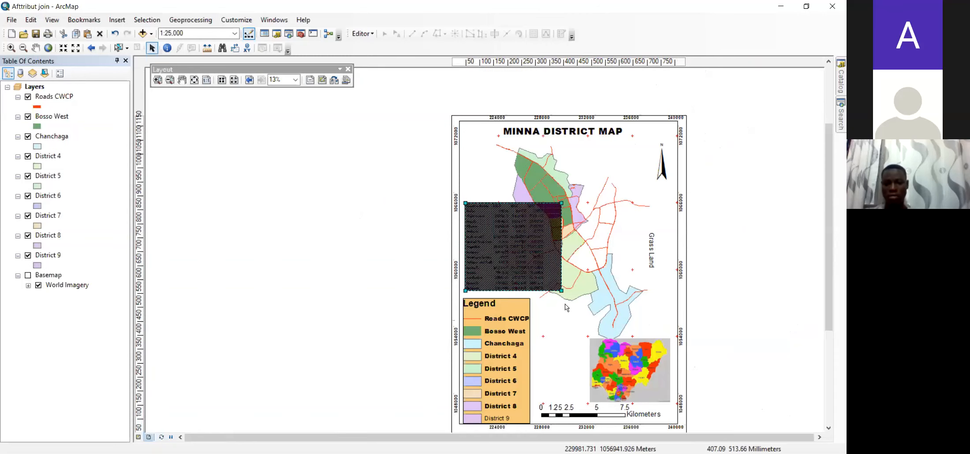
click(546, 245)
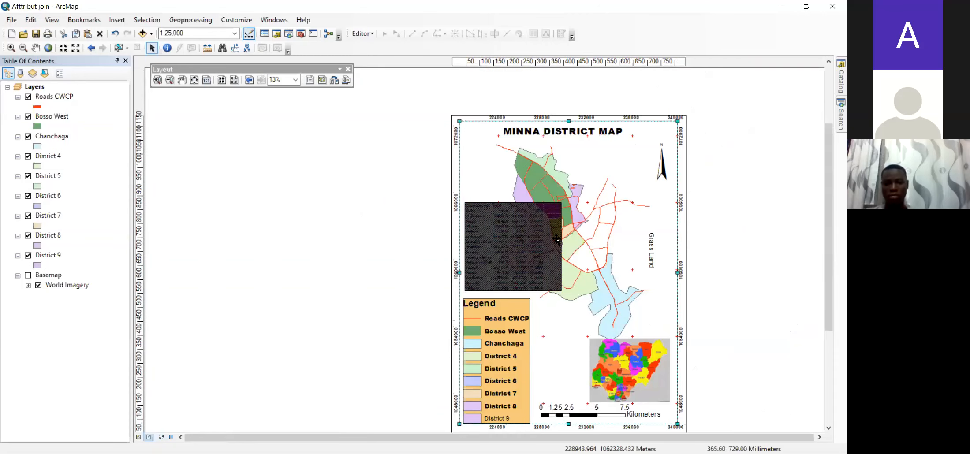
click(487, 206)
drag(487, 206, 431, 163)
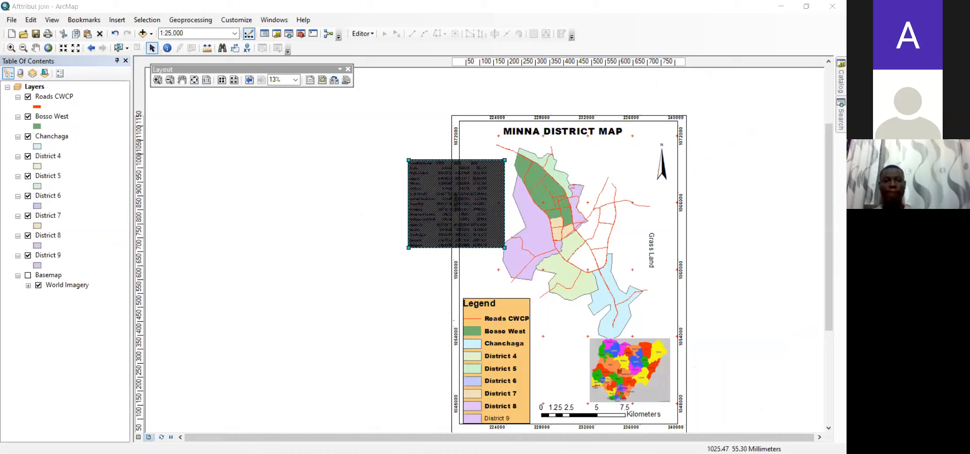
Delete the embedded worksheet table from the layout
click(496, 216)
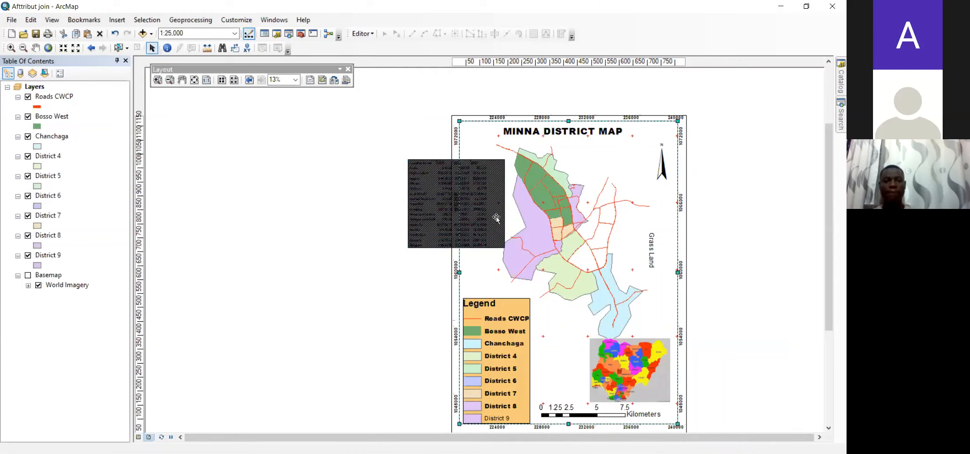
click(491, 206)
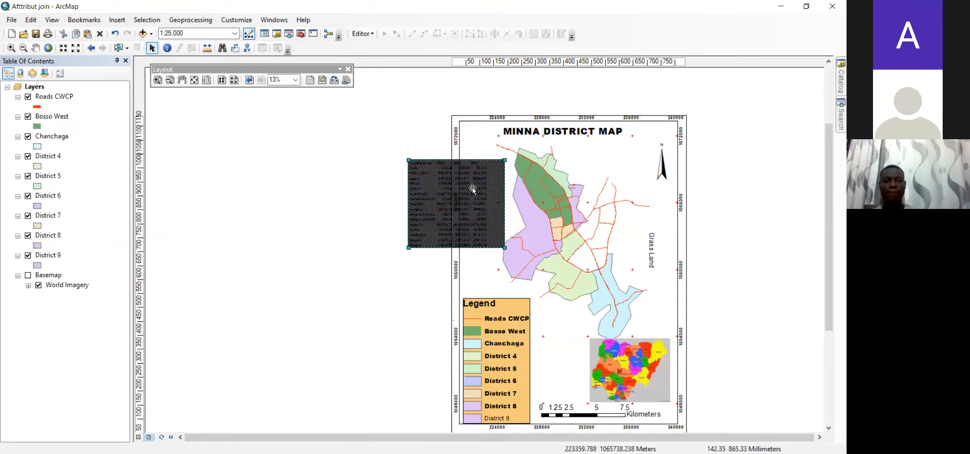
double_click(434, 185)
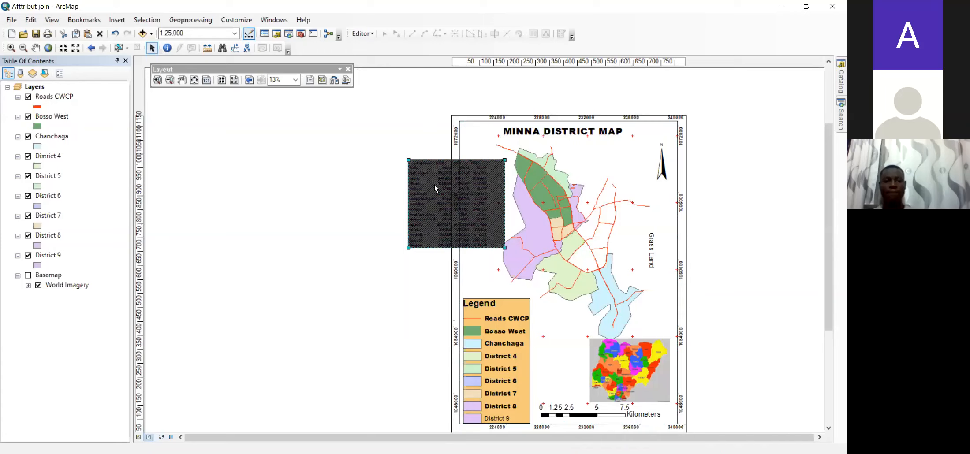
key(Delete)
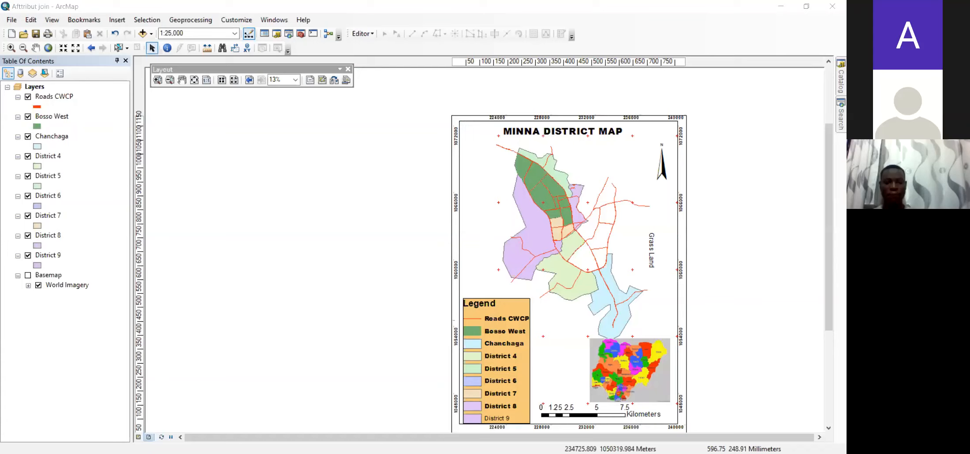
Insert another new Microsoft Excel 97-2003 Worksheet object into the map layout
click(117, 19)
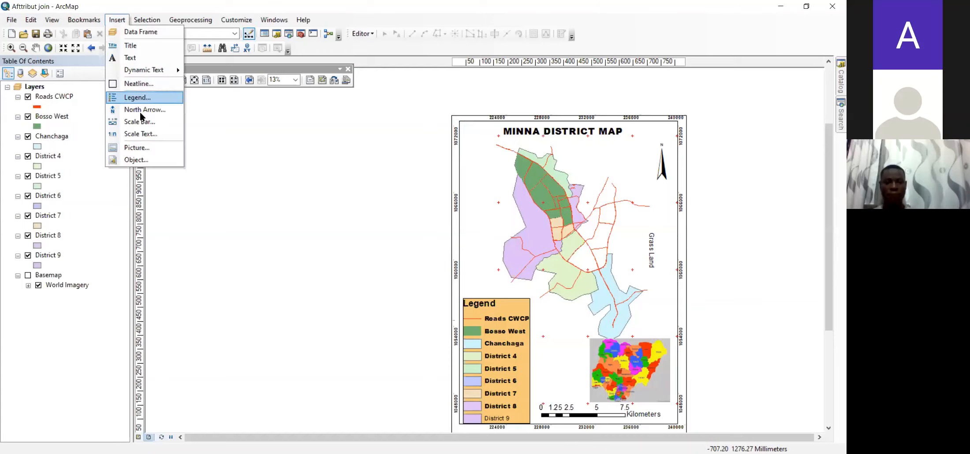
click(162, 153)
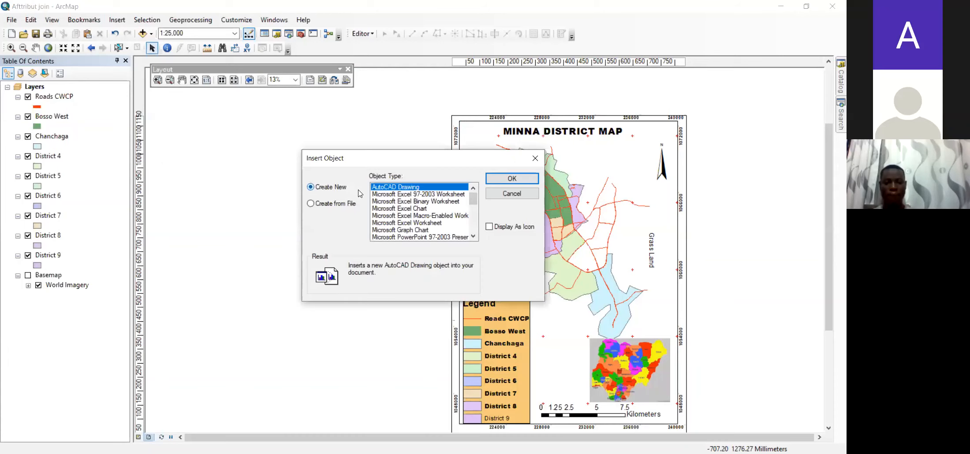
click(427, 195)
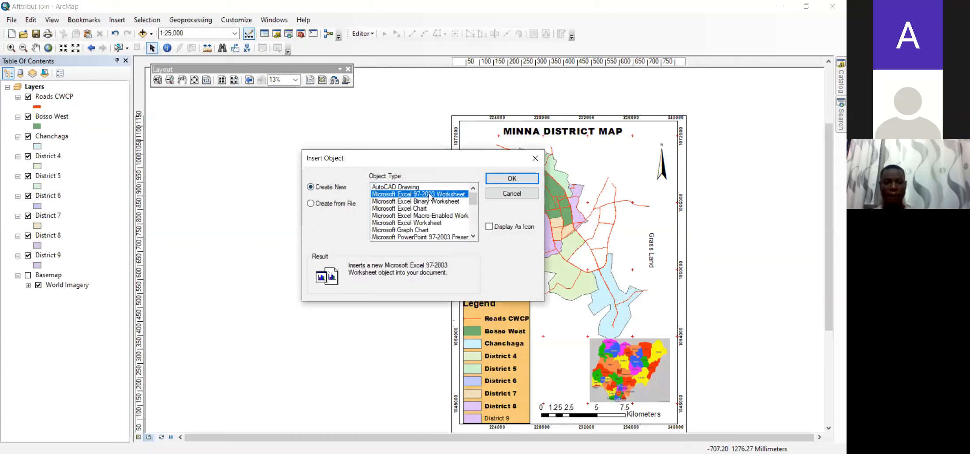
click(512, 179)
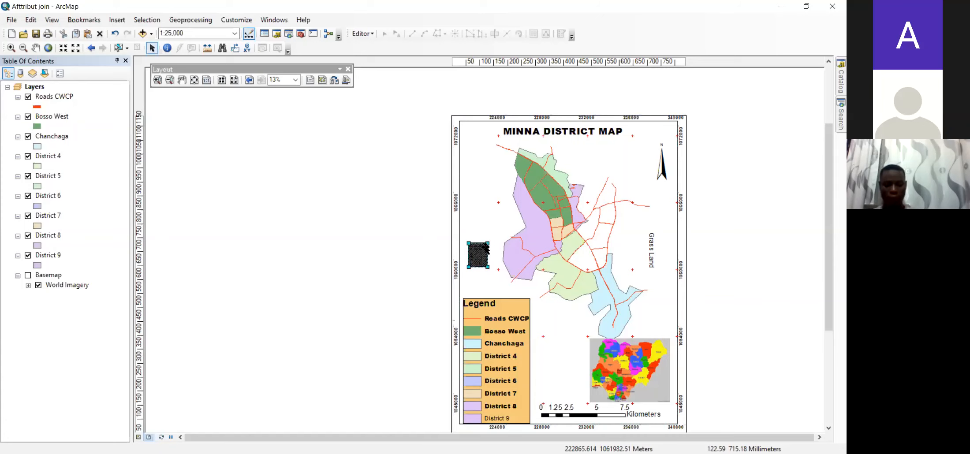
Enlarge the new worksheet table and place it against the map's left border, above the legend
mouse_move(489, 242)
mouse_down()
mouse_move(535, 182)
mouse_move(474, 156)
mouse_up()
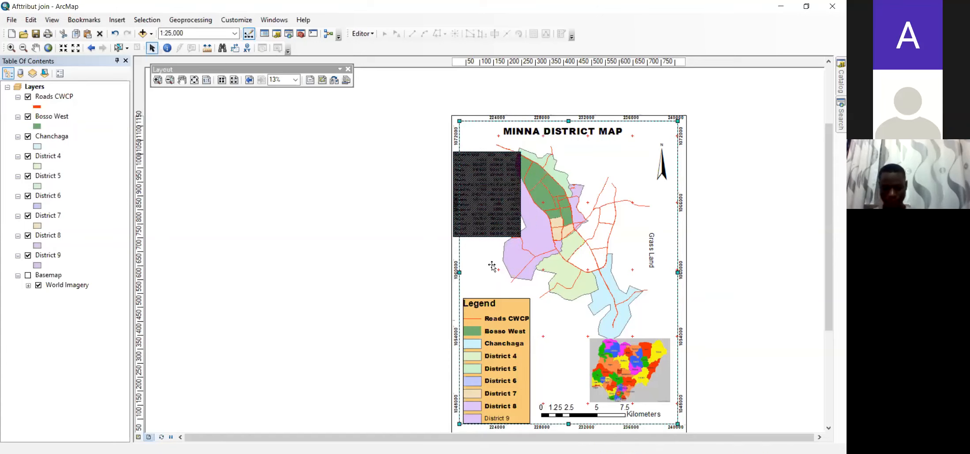
drag(501, 193, 508, 197)
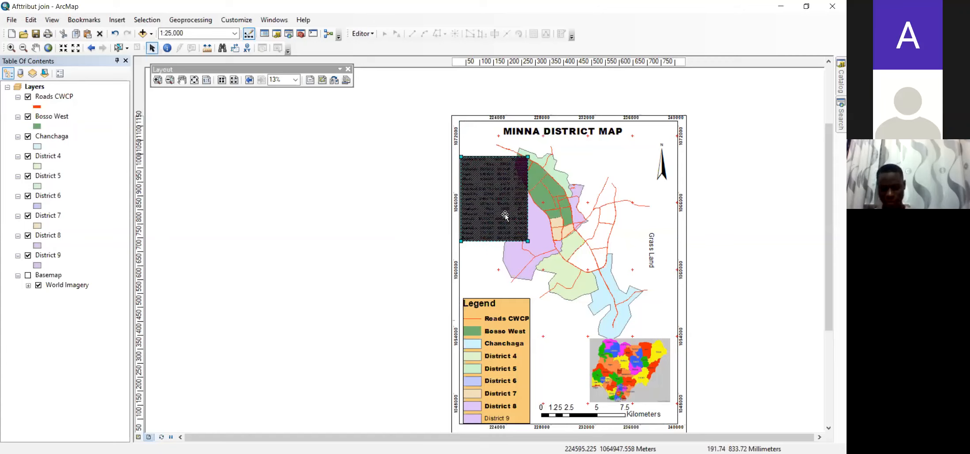
click(581, 152)
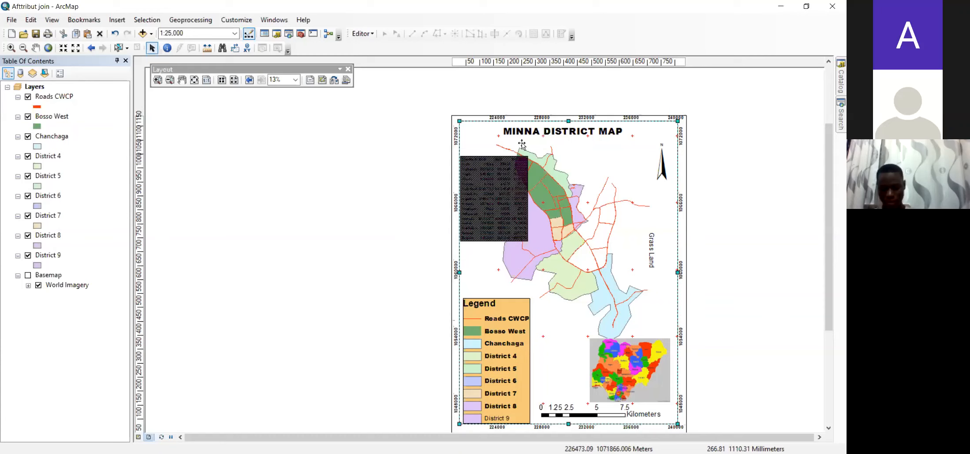
Give the worksheet table in the layout a 1.5 Point border and a Sepia background
click(496, 174)
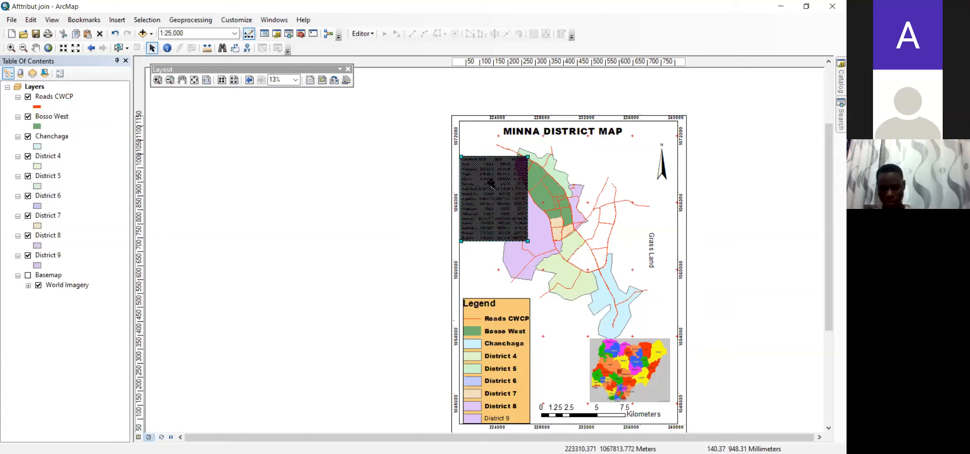
right_click(491, 185)
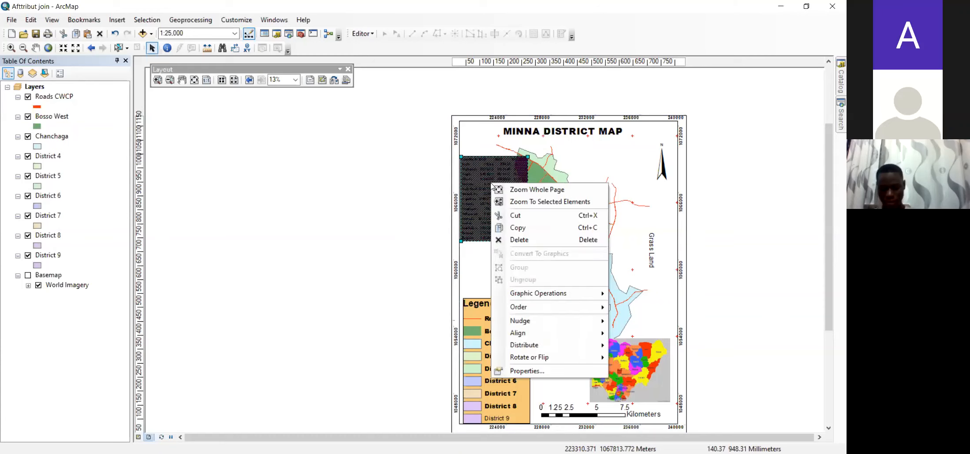
click(520, 371)
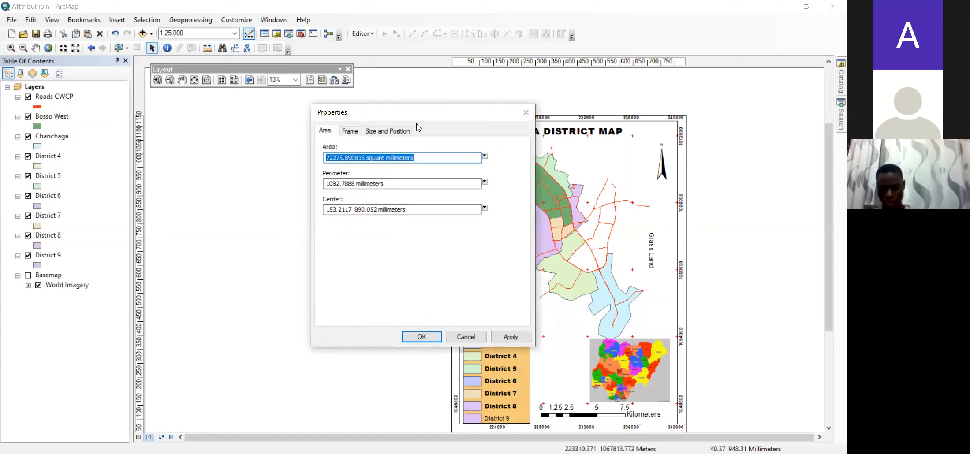
click(350, 131)
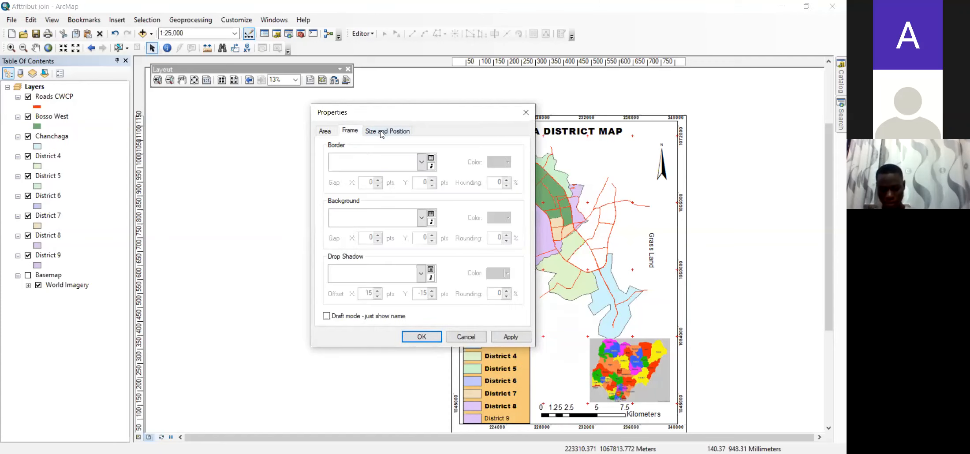
click(382, 132)
click(351, 131)
click(423, 162)
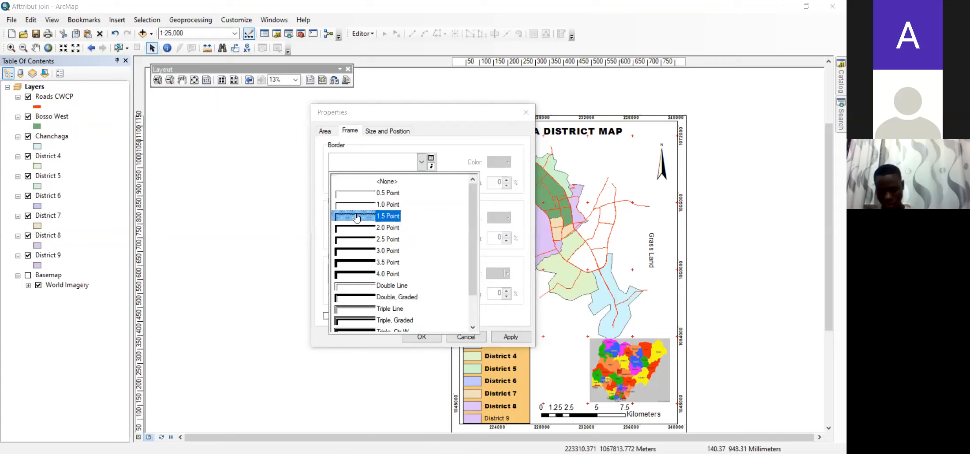
click(357, 217)
click(421, 218)
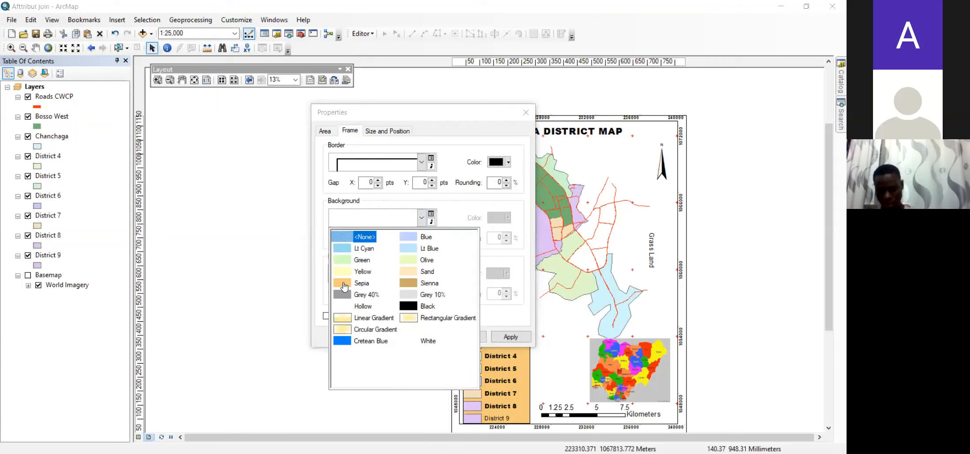
click(345, 286)
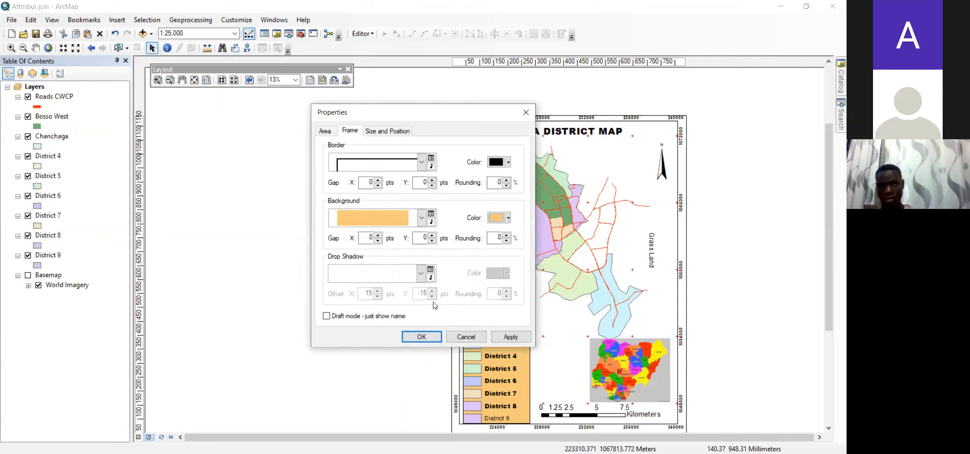
click(512, 338)
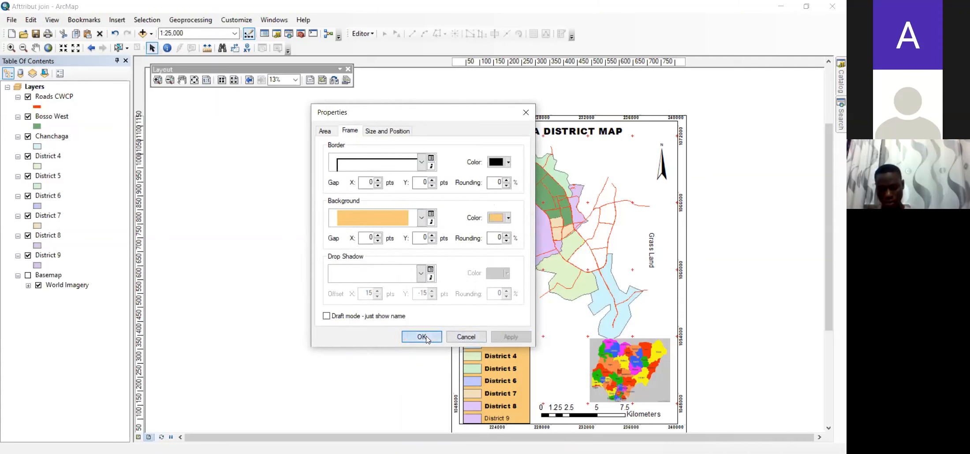
key(Return)
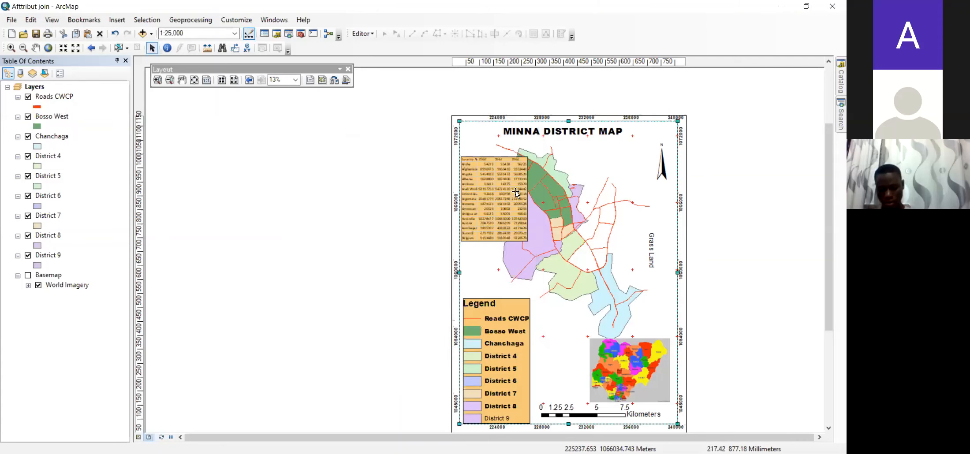
Widen the map's data frame slightly so its right border sits just inside the page's right edge
scroll(592, 199, up, 4)
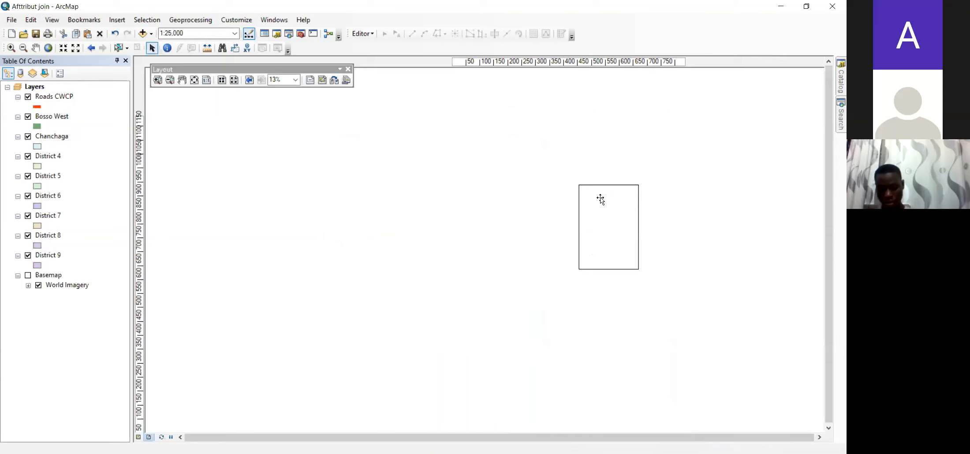
scroll(589, 201, down, 4)
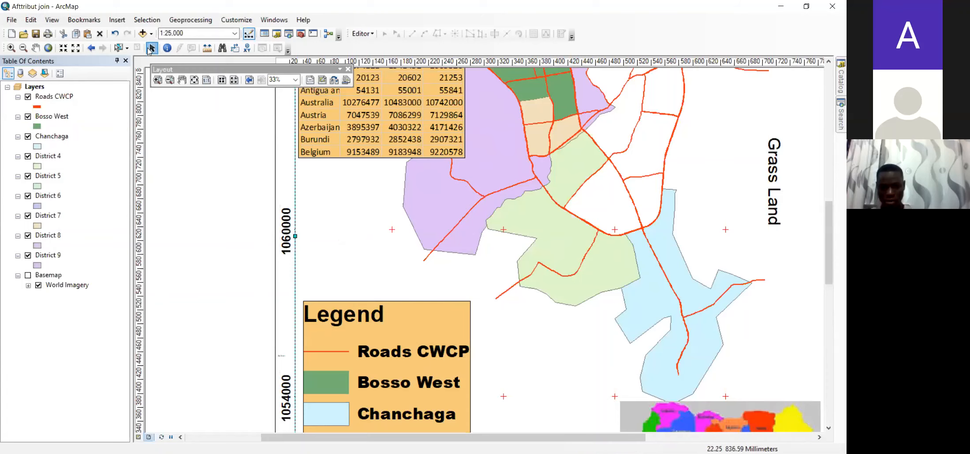
click(36, 48)
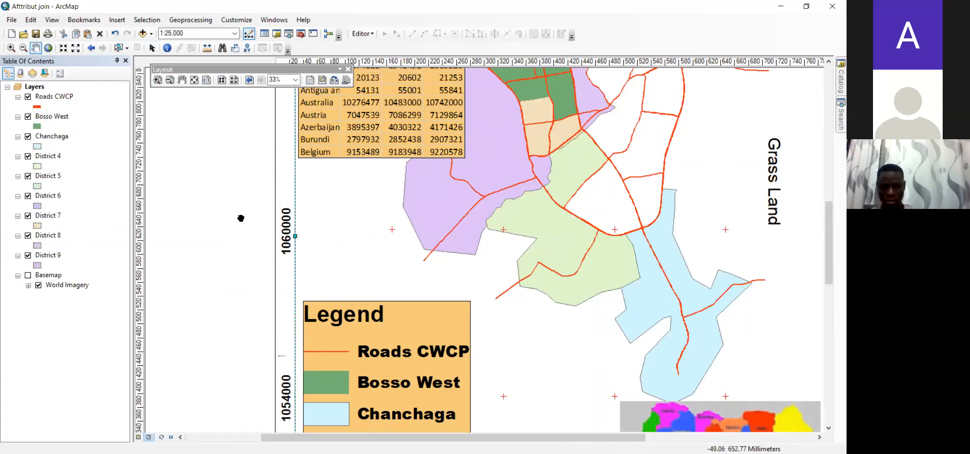
scroll(241, 218, up, 5)
scroll(243, 212, down, 3)
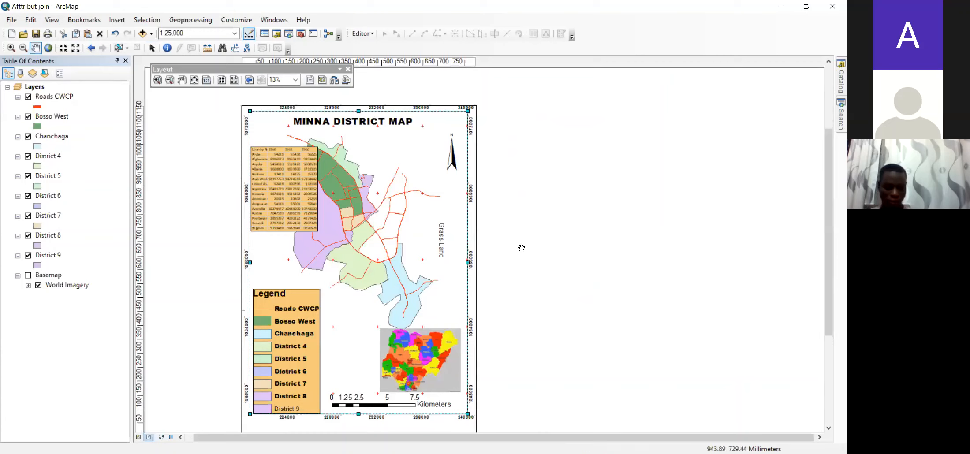
click(153, 48)
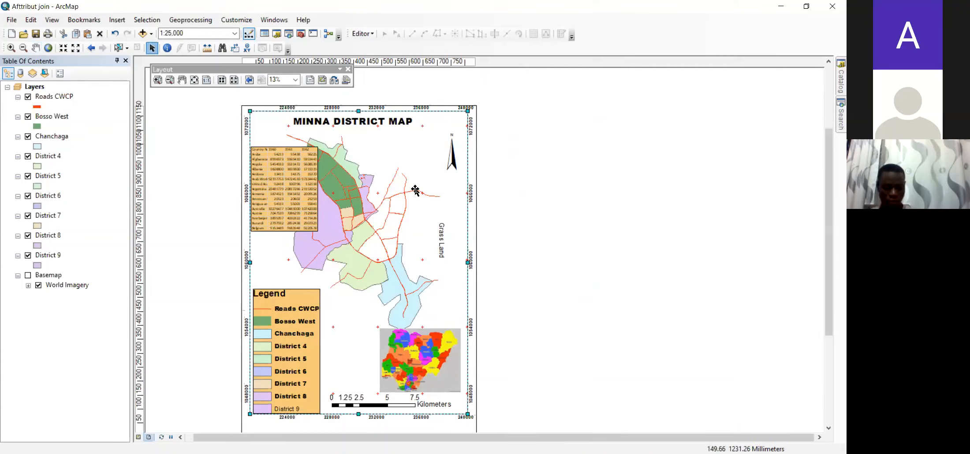
click(476, 294)
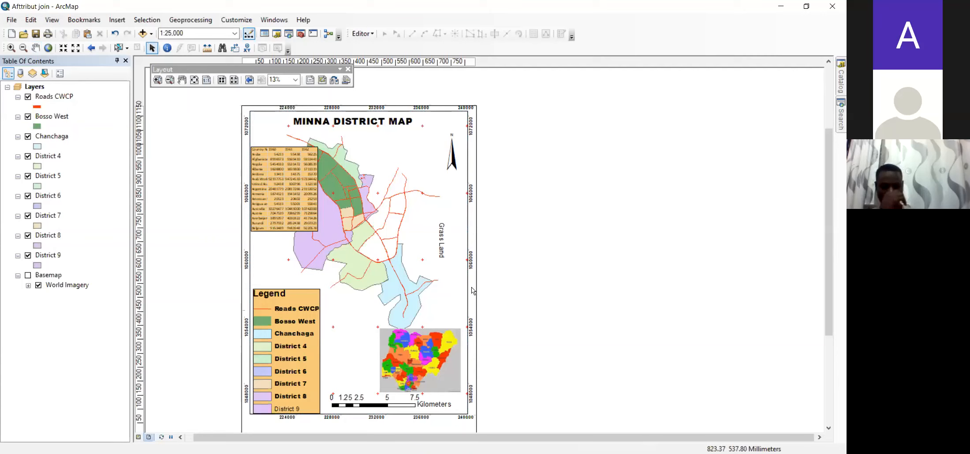
click(469, 289)
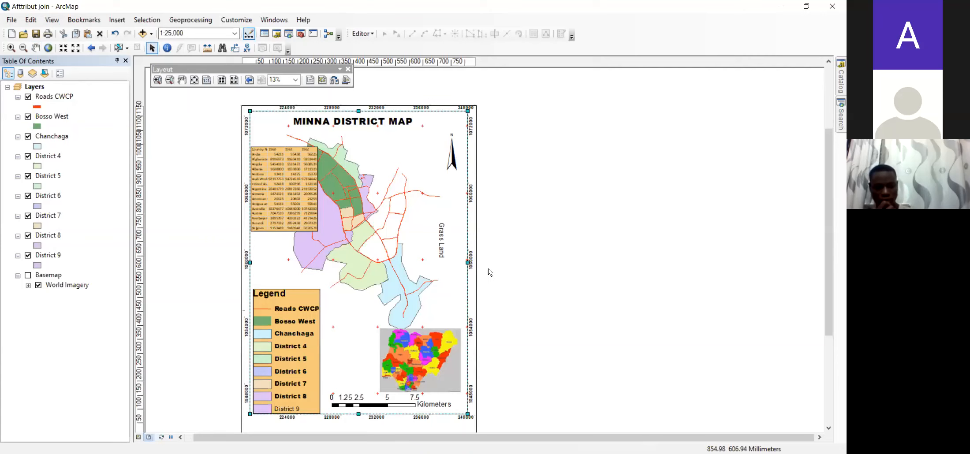
drag(489, 270, 491, 269)
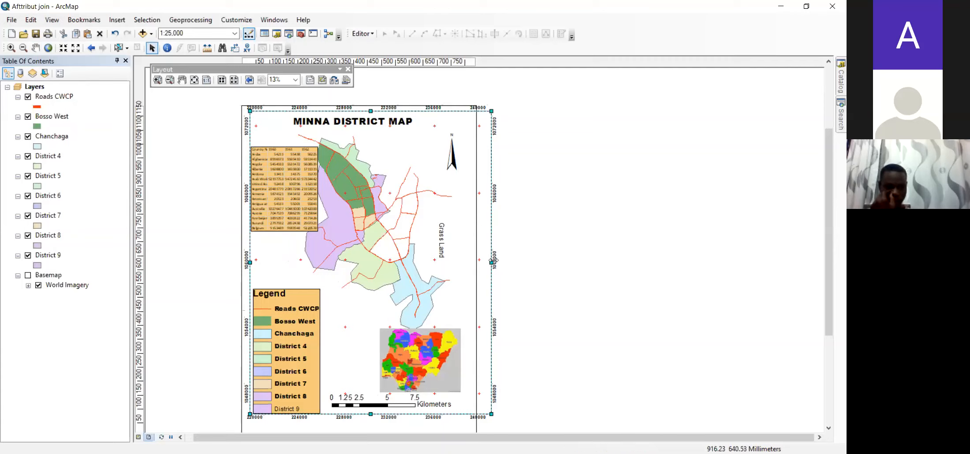
drag(492, 262, 472, 261)
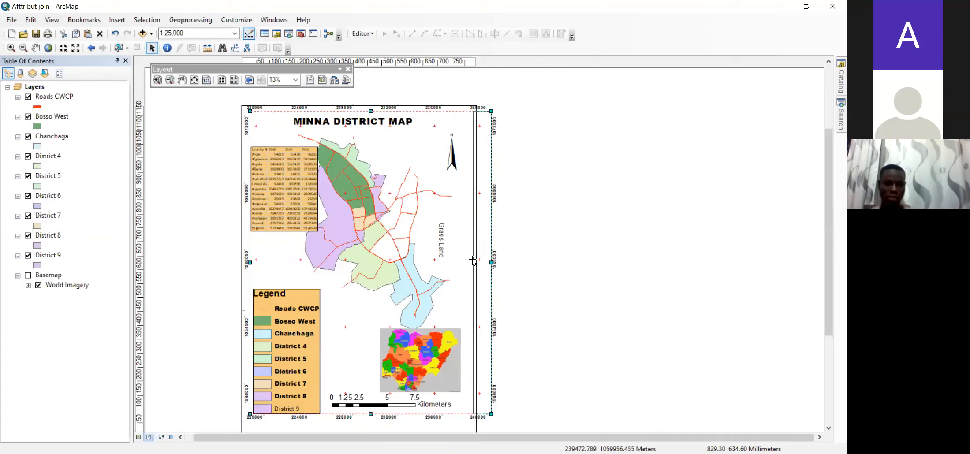
drag(472, 260, 473, 261)
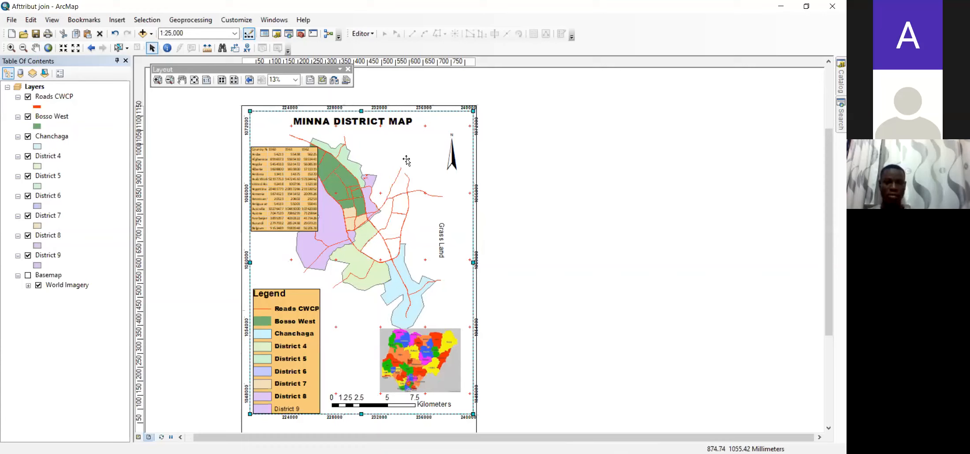
Change the worksheet table's frame background to Yellow and apply it
click(294, 213)
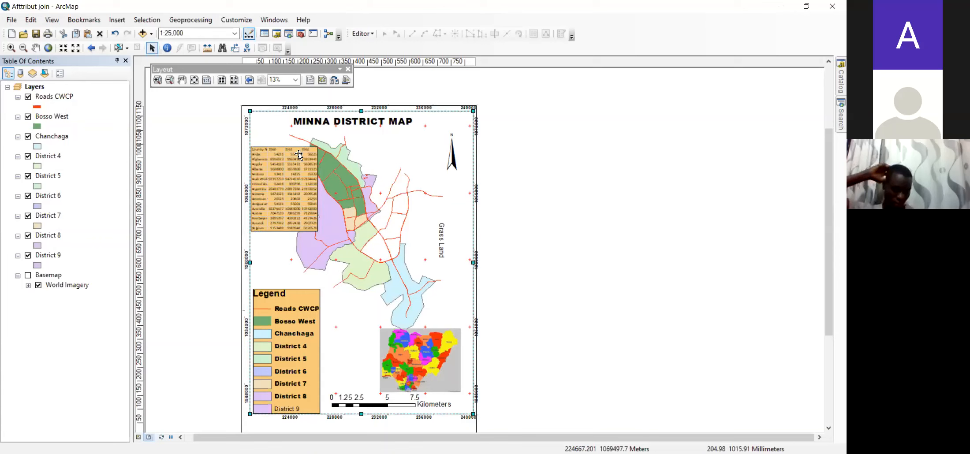
right_click(308, 186)
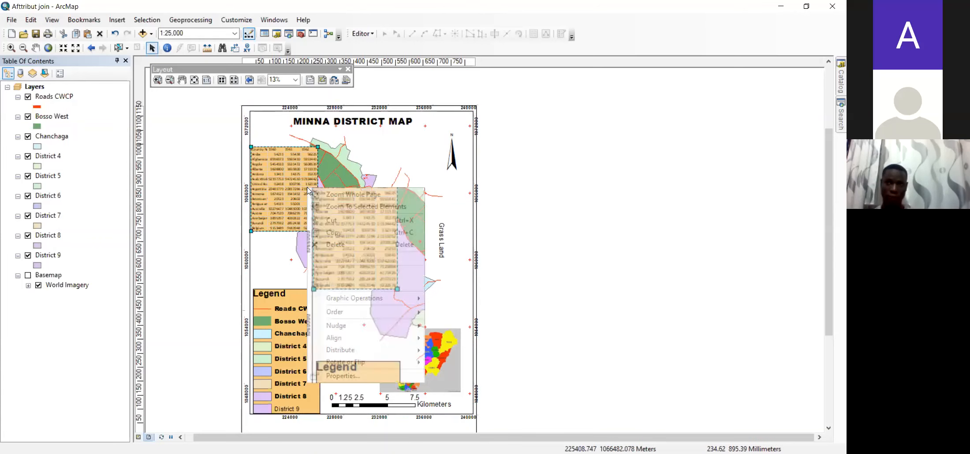
click(346, 374)
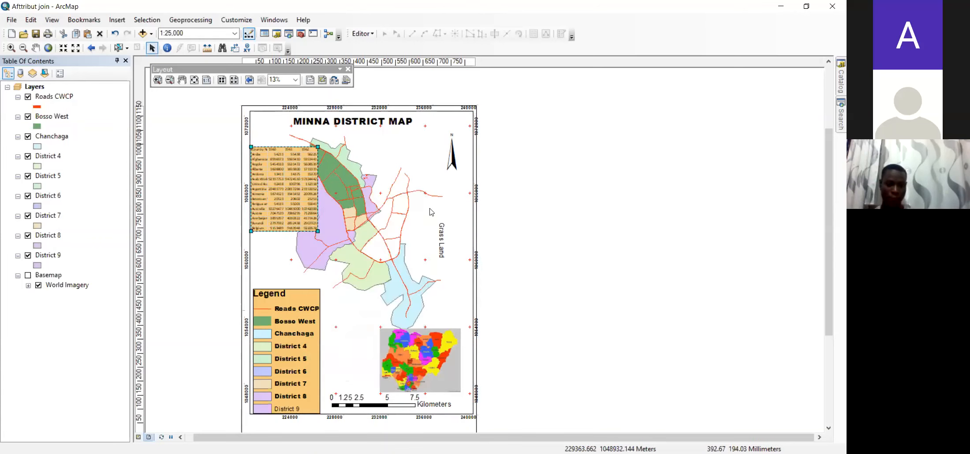
click(422, 220)
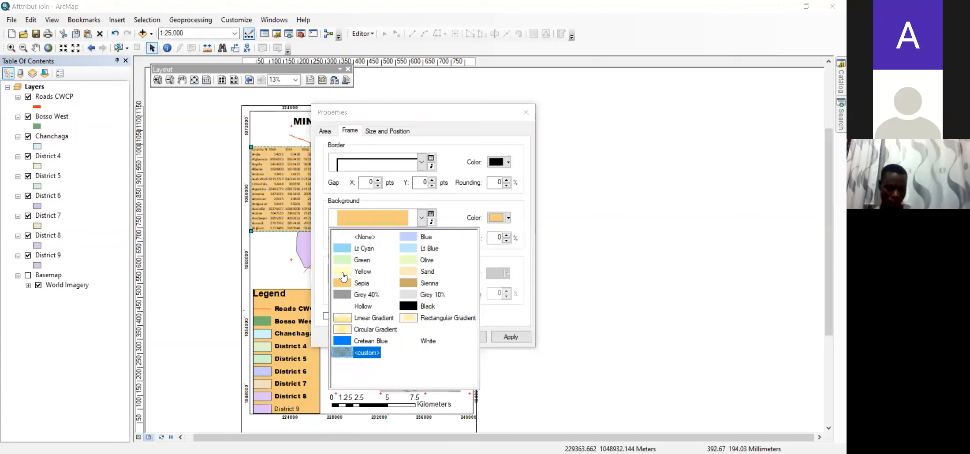
click(348, 273)
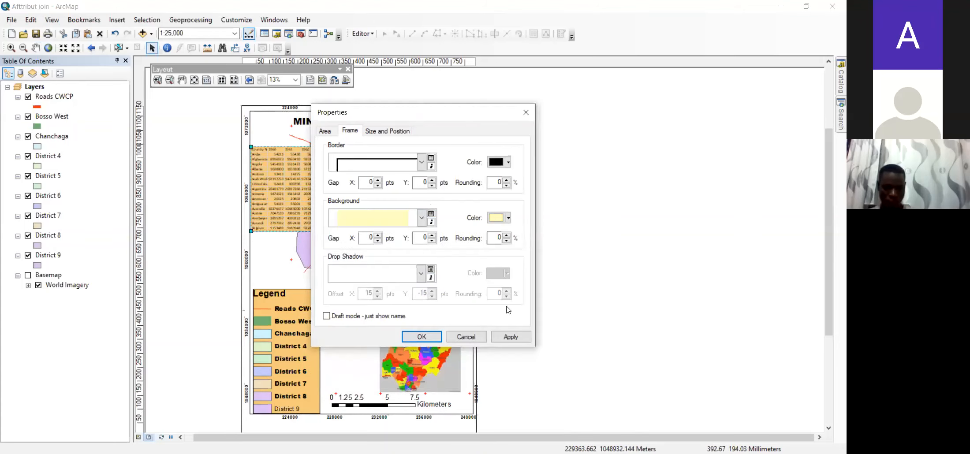
click(506, 340)
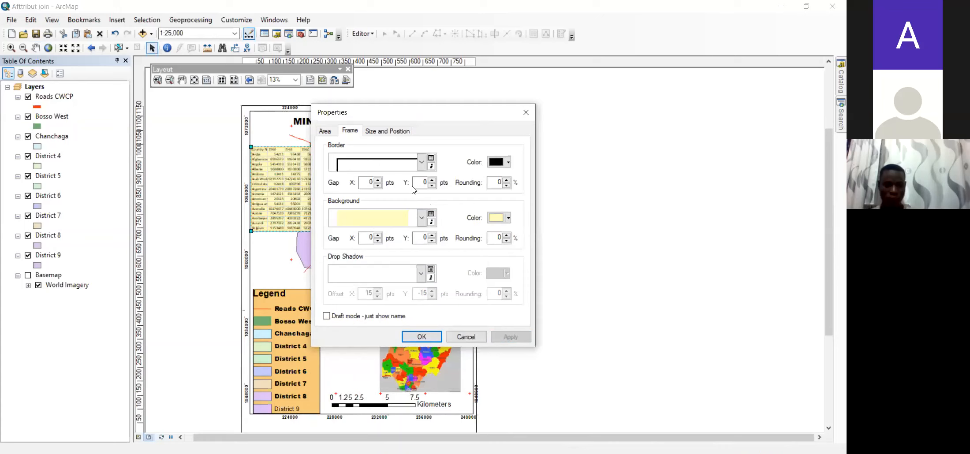
Try a Black background on the worksheet table, and replace it with Cretean Blue
click(422, 220)
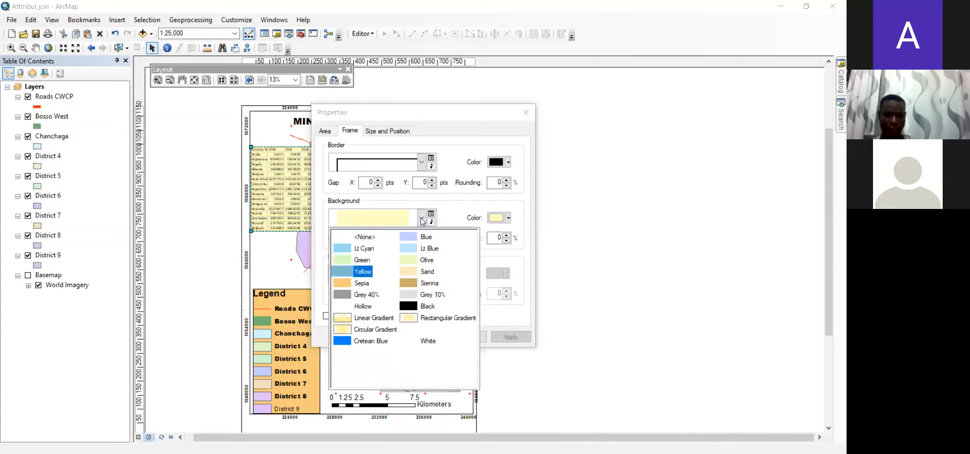
click(409, 307)
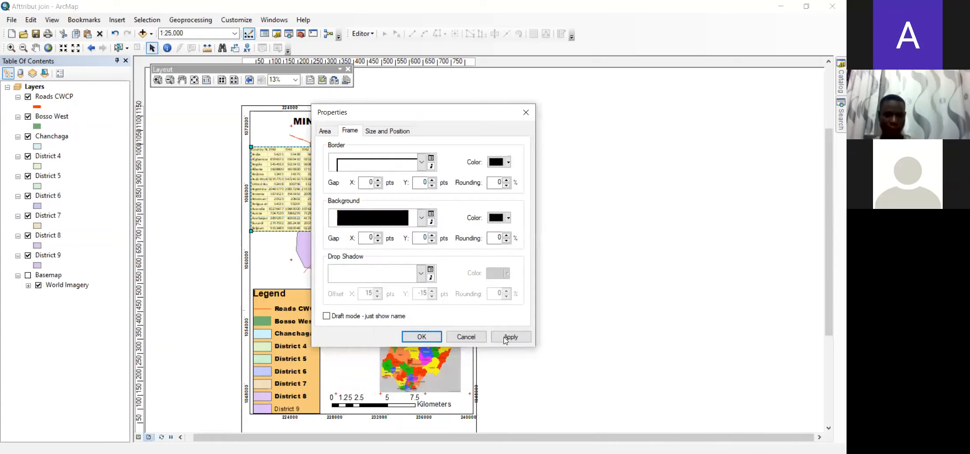
click(508, 338)
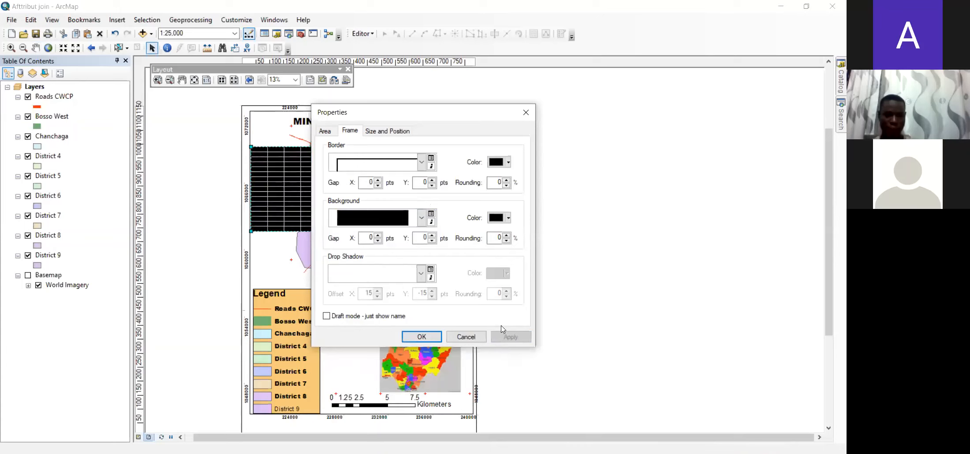
click(422, 218)
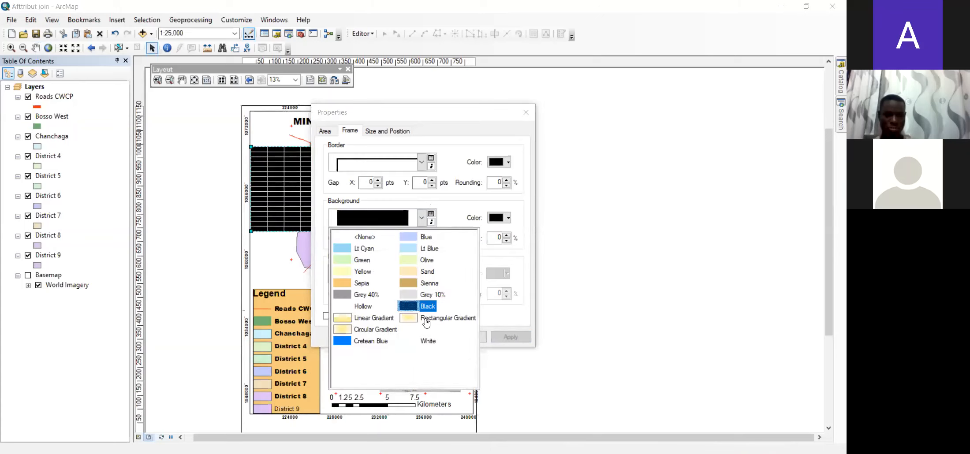
click(346, 342)
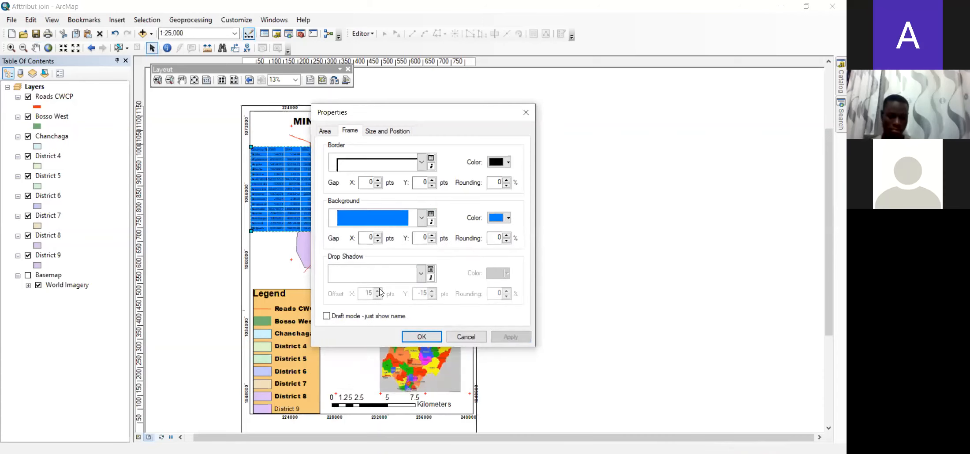
click(422, 337)
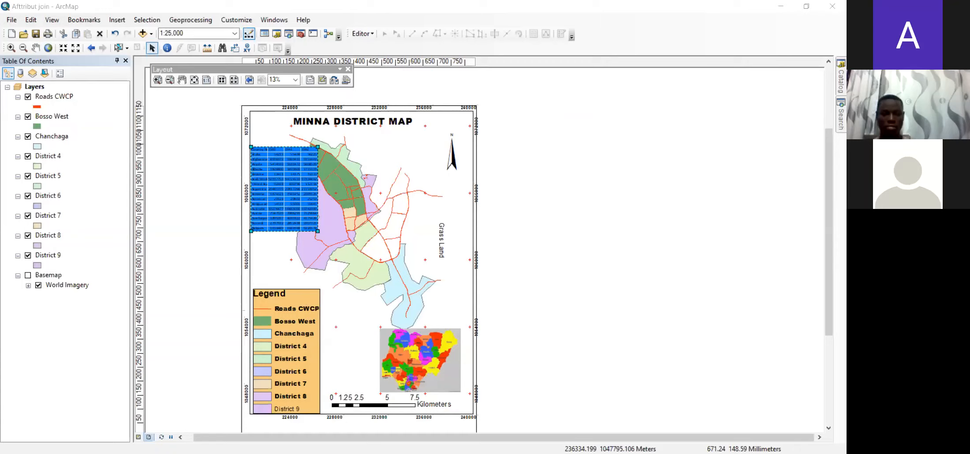
Enlarge the small worksheet table beside the map's left border until it is about as wide as the legend
drag(292, 213, 291, 212)
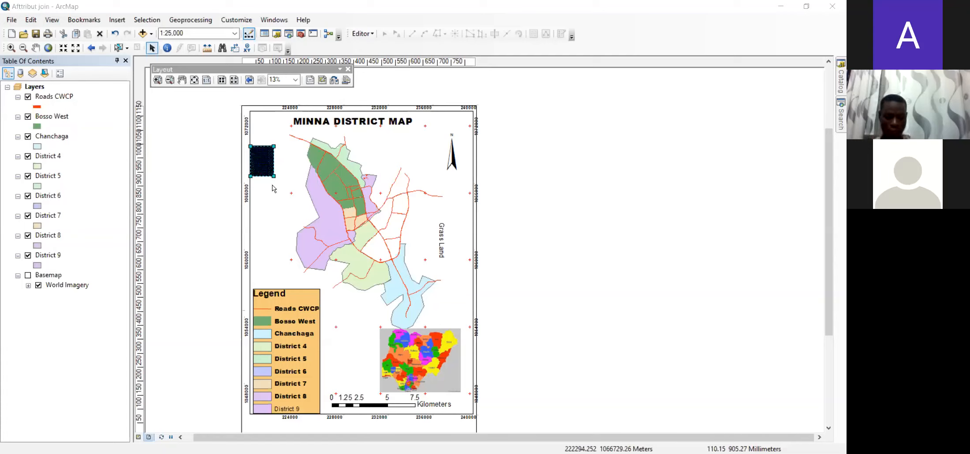
drag(273, 177, 324, 229)
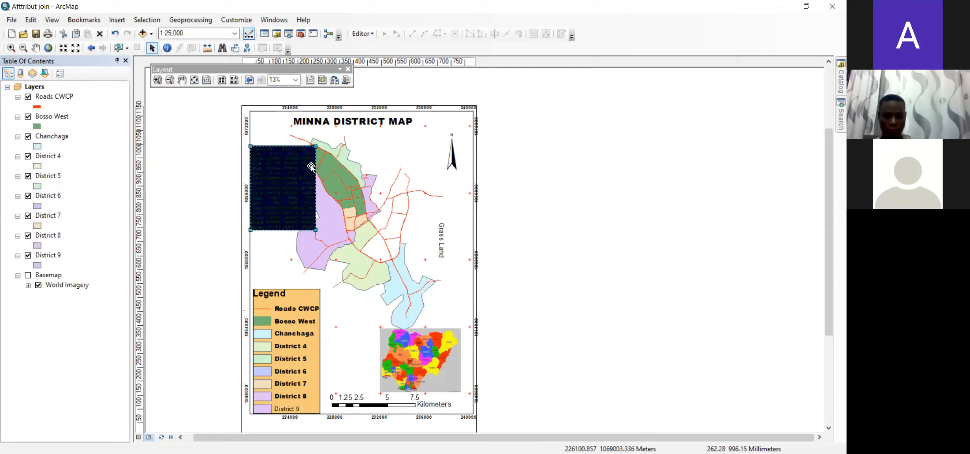
scroll(274, 168, up, 2)
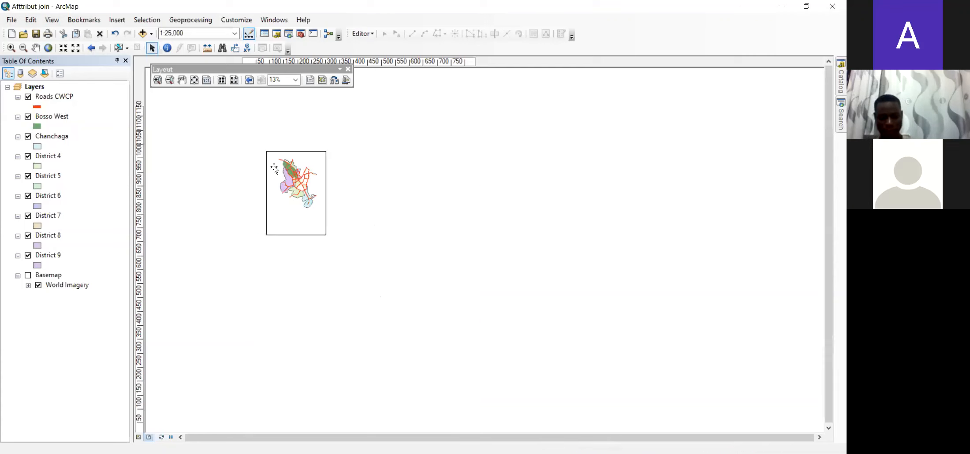
scroll(274, 168, down, 5)
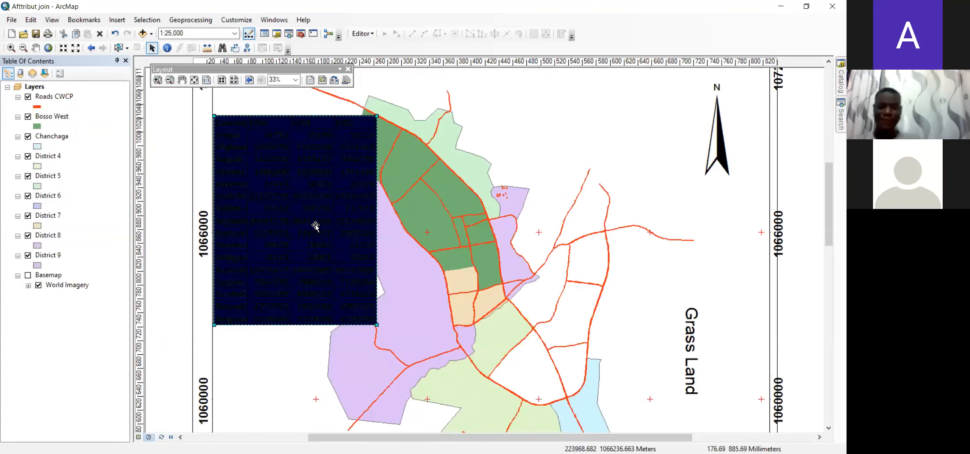
Change the worksheet table's frame background to Sienna and apply it
right_click(317, 226)
click(344, 414)
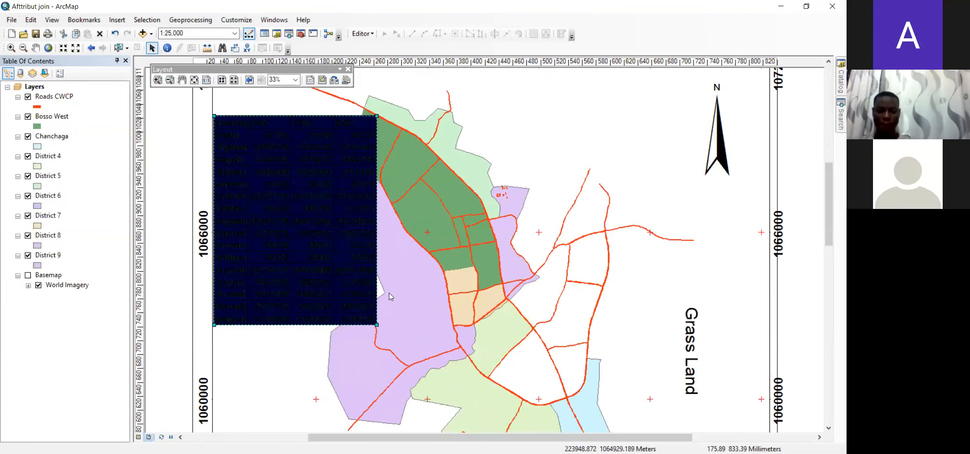
click(423, 218)
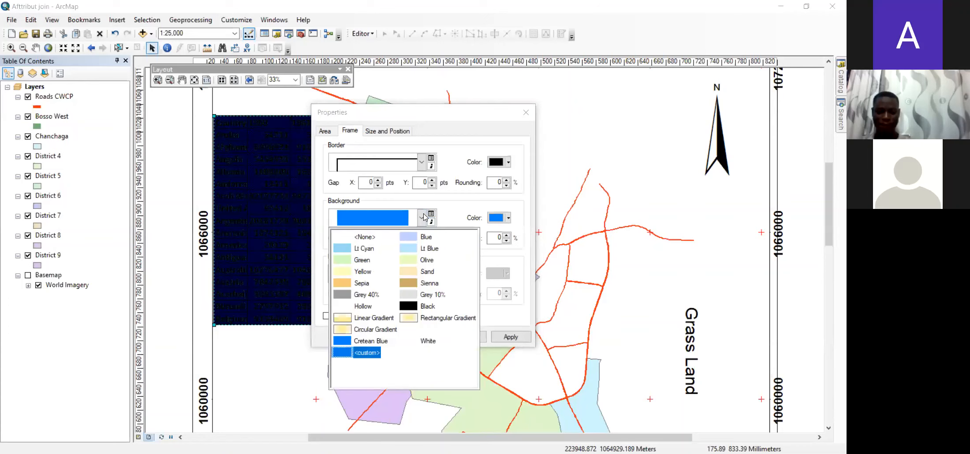
click(404, 284)
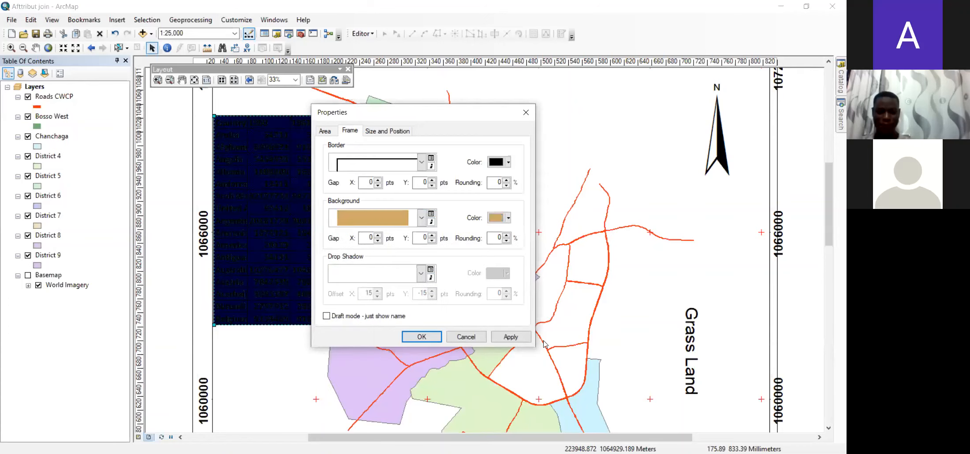
click(520, 338)
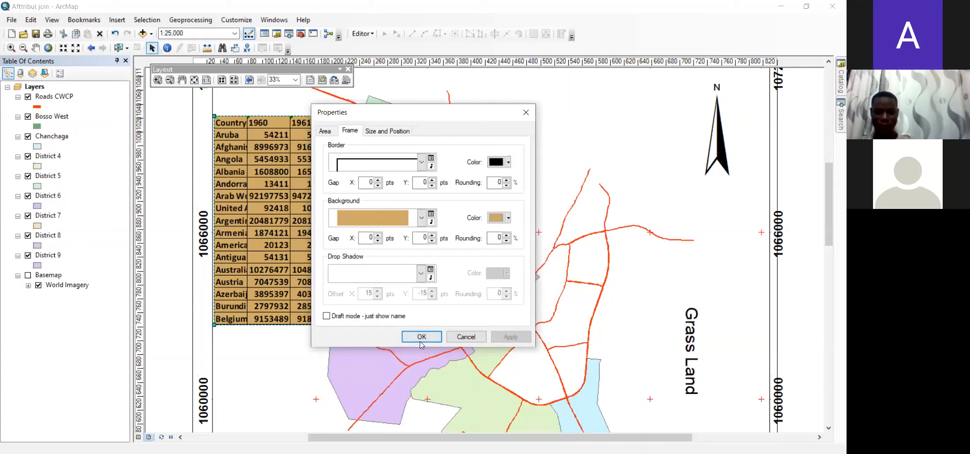
key(Return)
Examine the worksheet table's readability and how it overlaps the district map on the layout
scroll(394, 243, down, 2)
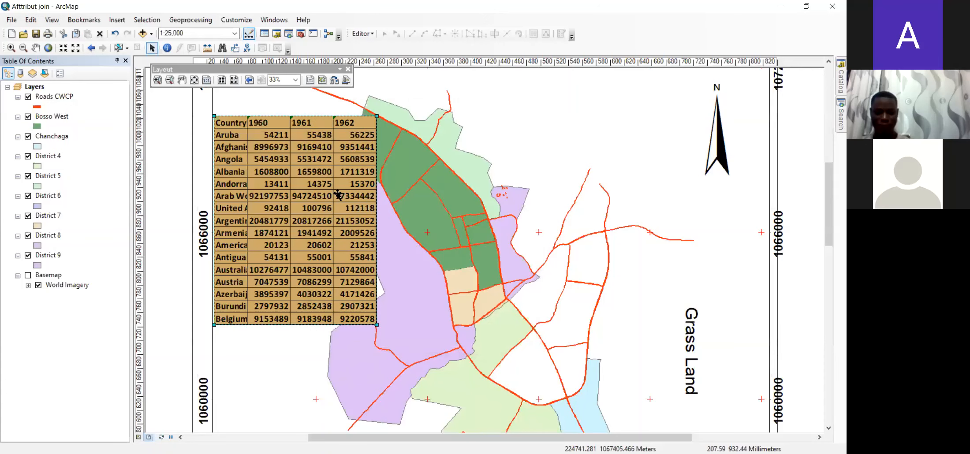
scroll(394, 243, down, 2)
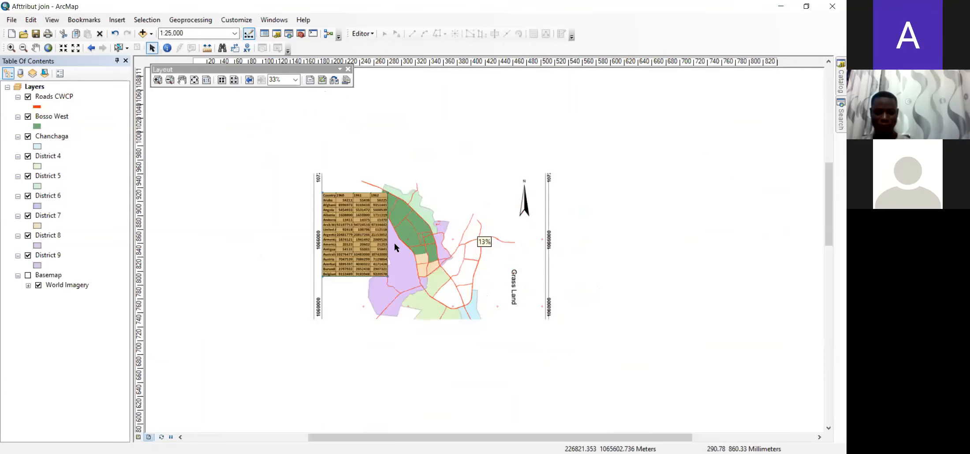
scroll(386, 240, up, 3)
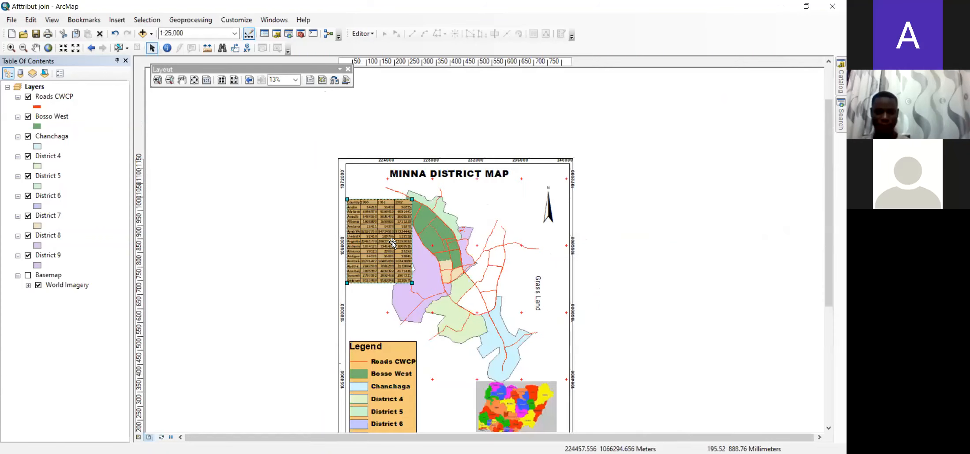
scroll(393, 241, up, 2)
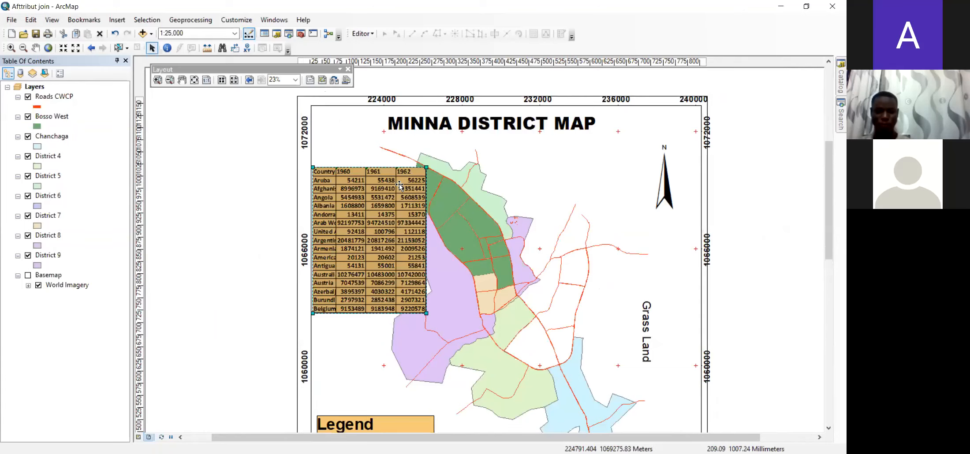
scroll(376, 286, down, 2)
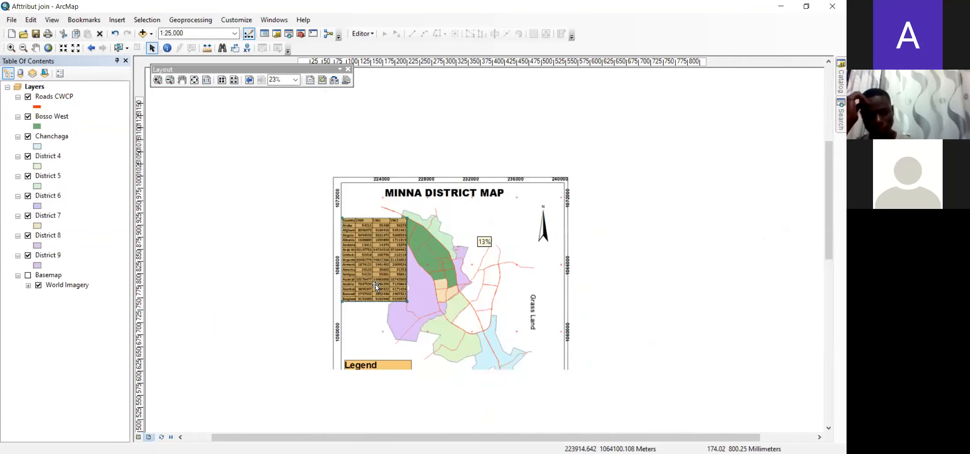
scroll(375, 285, down, 2)
scroll(375, 285, up, 6)
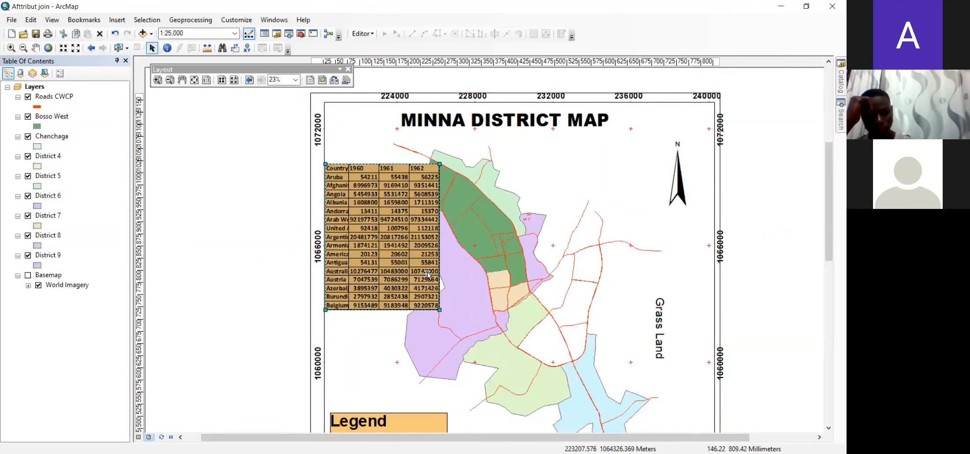
Narrow the data frame by pulling in its right border, and move the worksheet table from the left border to the page's right edge
scroll(564, 245, down, 2)
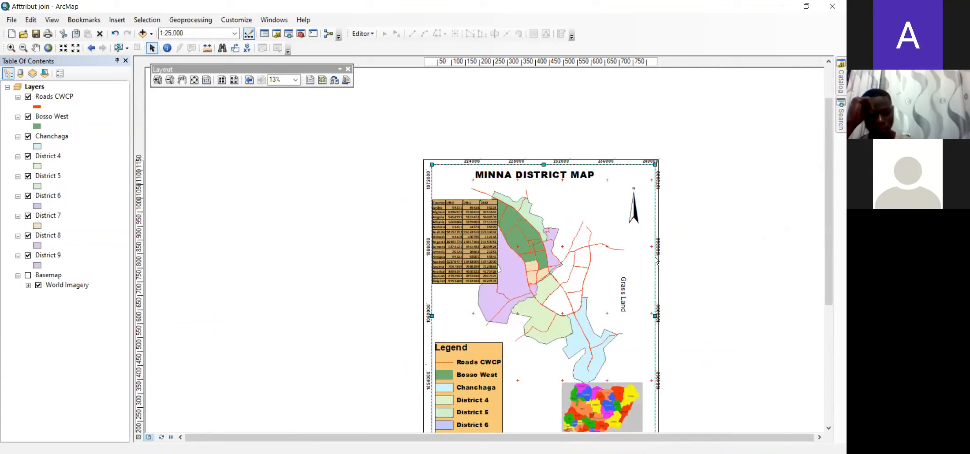
drag(655, 315, 619, 313)
click(479, 248)
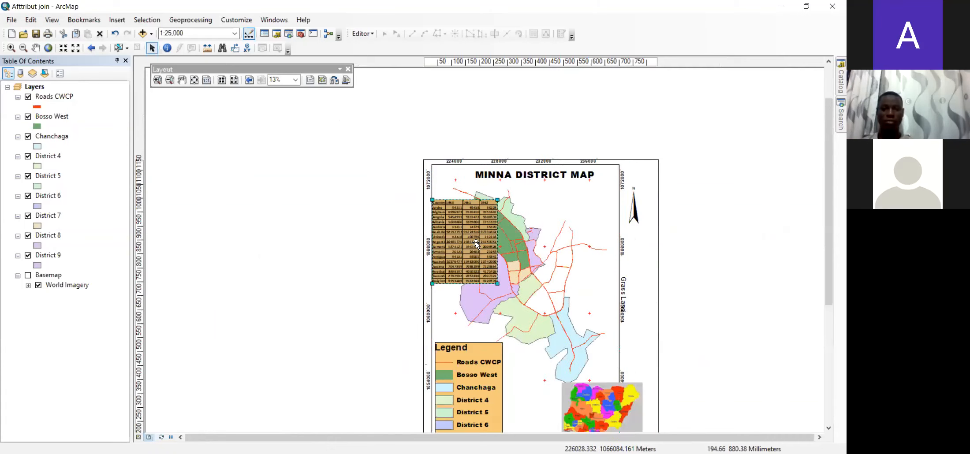
drag(484, 226, 657, 214)
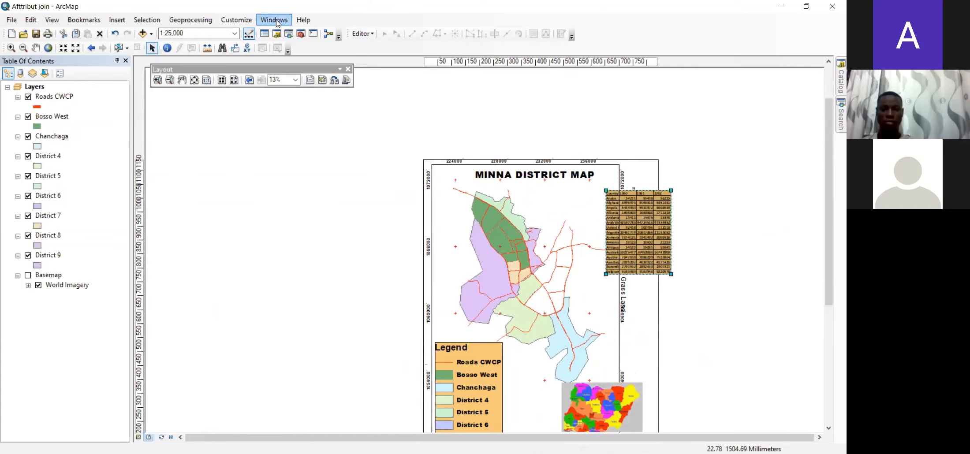
Try a map scale of 1:40,000 on the data frame
click(334, 80)
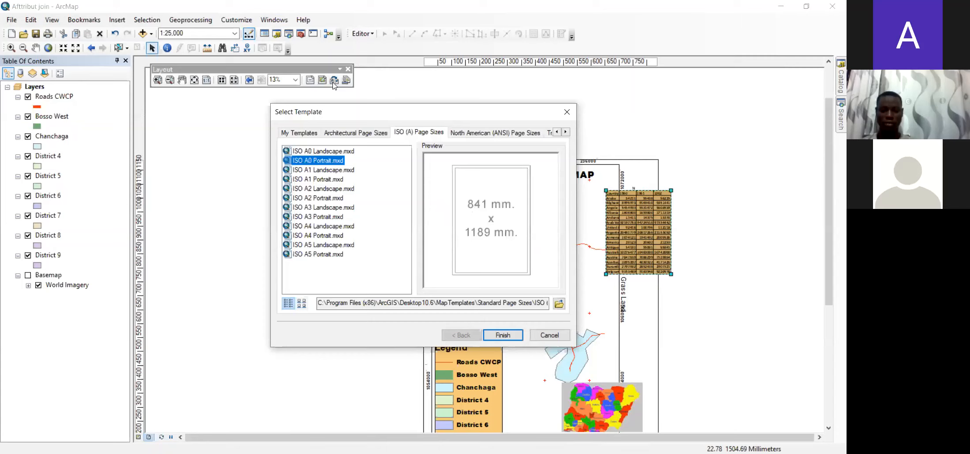
click(567, 111)
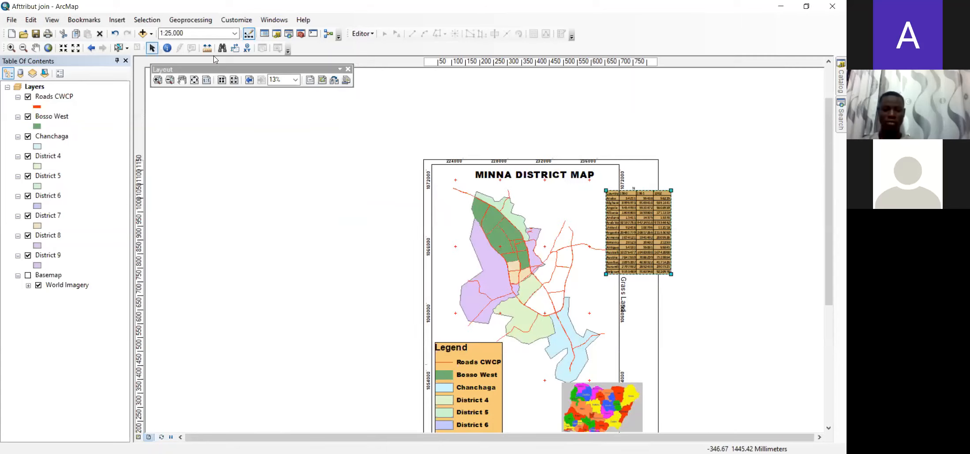
click(234, 35)
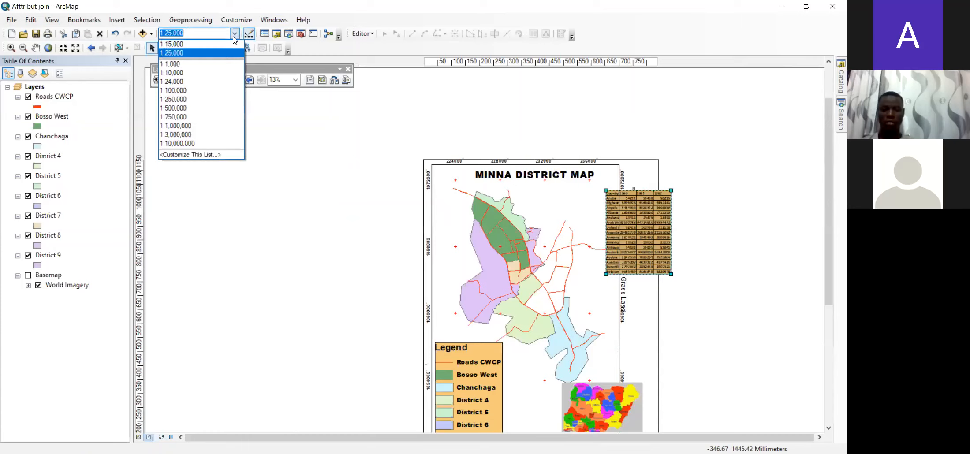
click(170, 33)
click(171, 34)
key(BackSpace)
key(BackSpace)
key(BackSpace)
key(BackSpace)
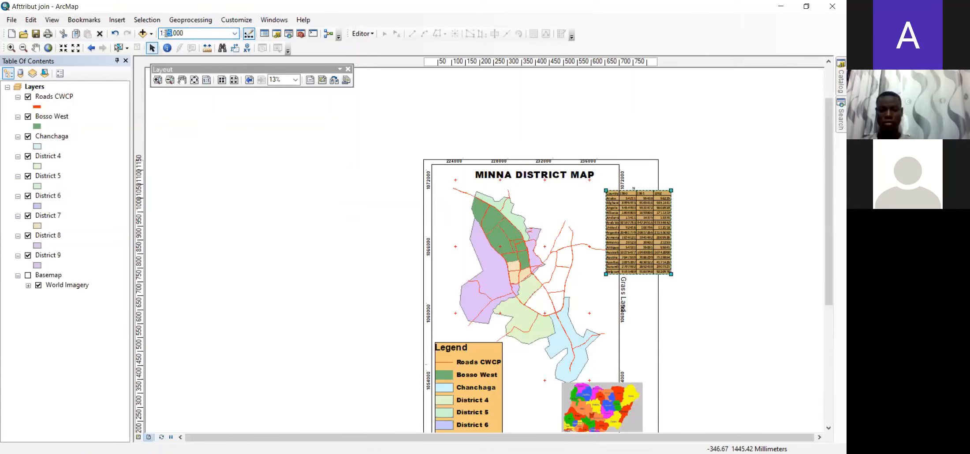
text(400)
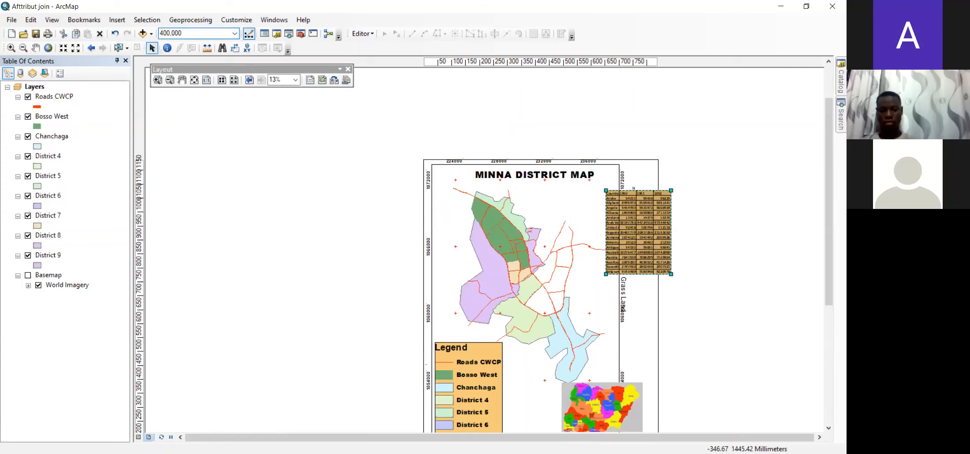
key(BackSpace)
key(Return)
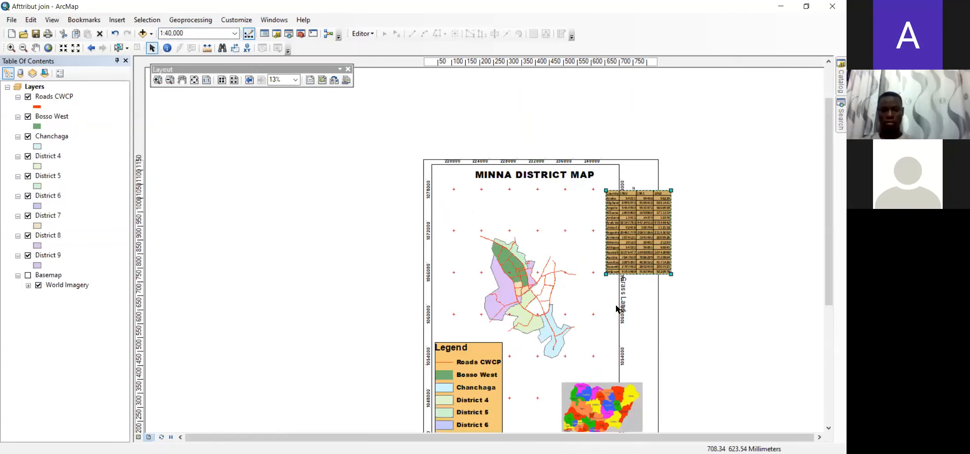
Set the map scale to 1:30,000 and pull the data frame's right border further inward, clear of the worksheet table
click(611, 304)
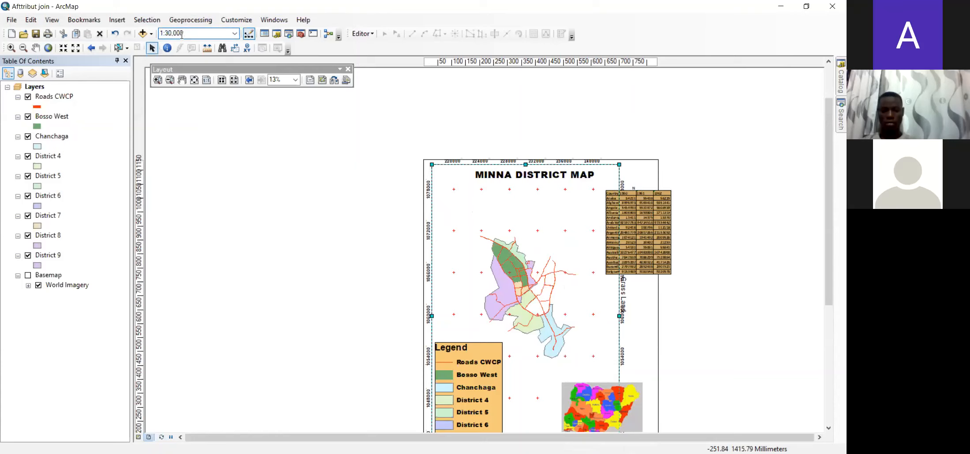
key(Return)
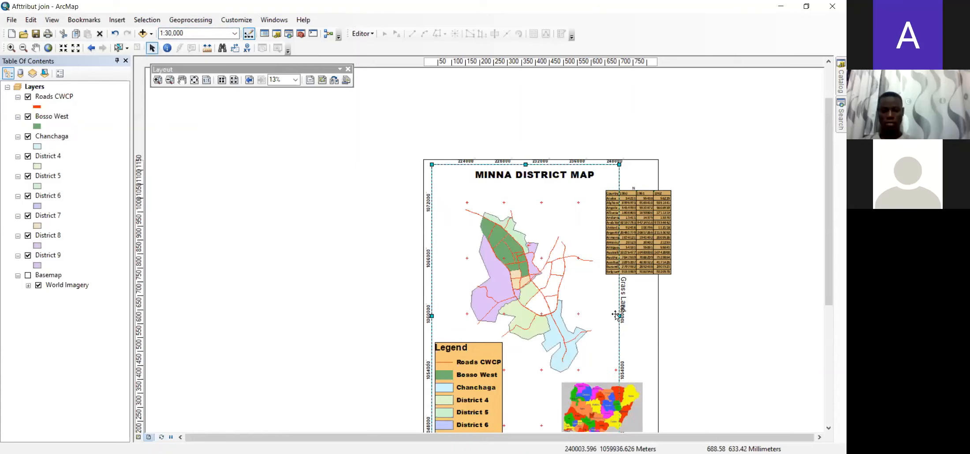
drag(621, 317, 590, 314)
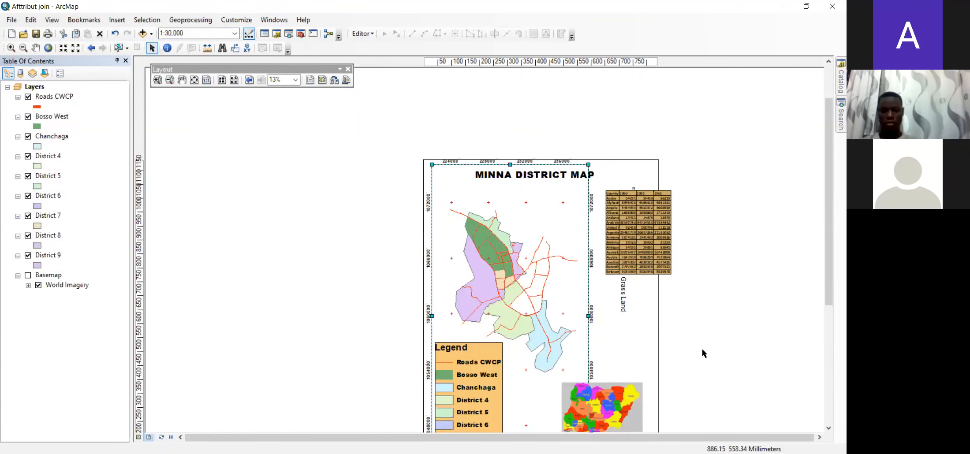
Shrink the legend slightly, keeping it anchored in the data frame's lower-left corner
scroll(592, 263, down, 2)
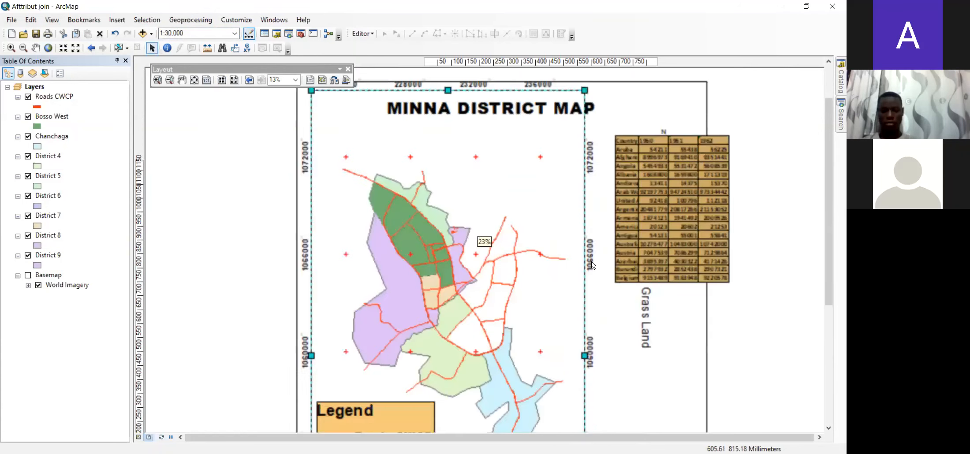
scroll(591, 263, up, 2)
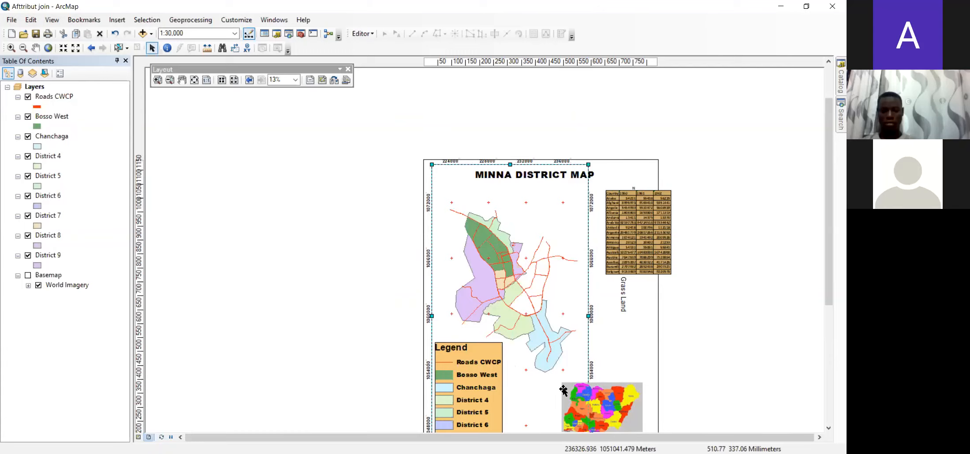
scroll(563, 389, up, 3)
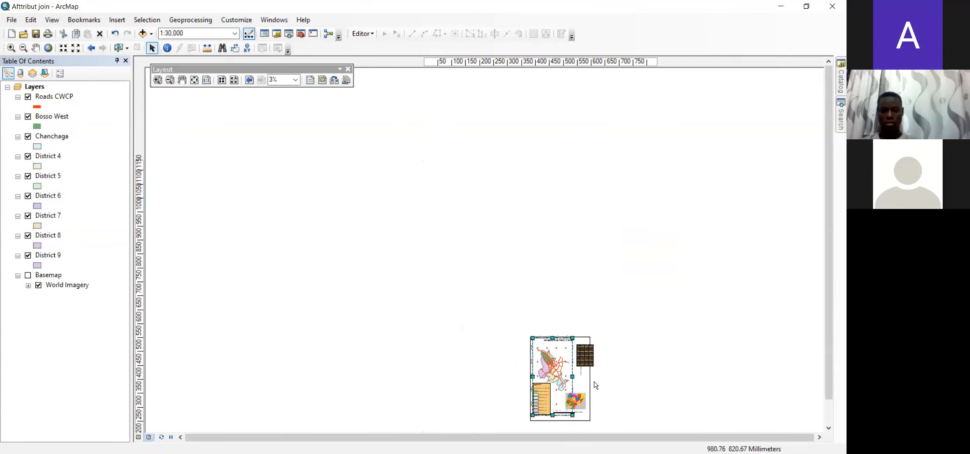
scroll(585, 419, down, 3)
scroll(584, 419, down, 2)
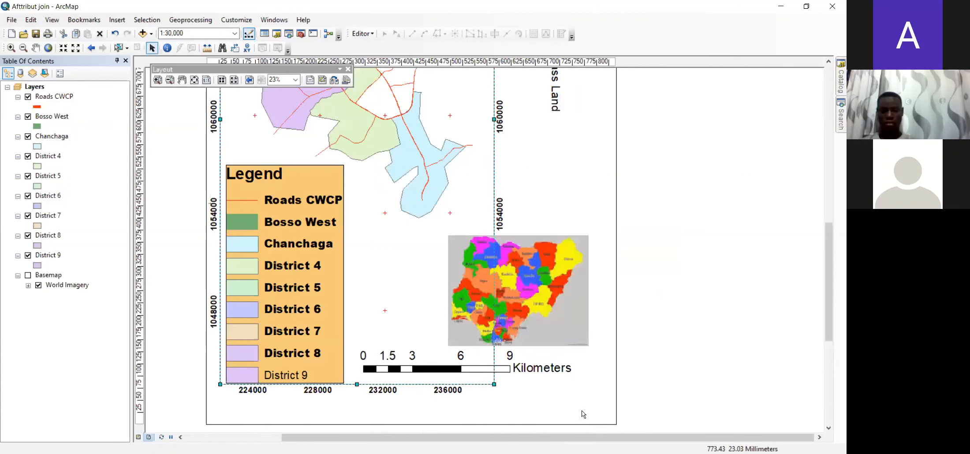
click(343, 210)
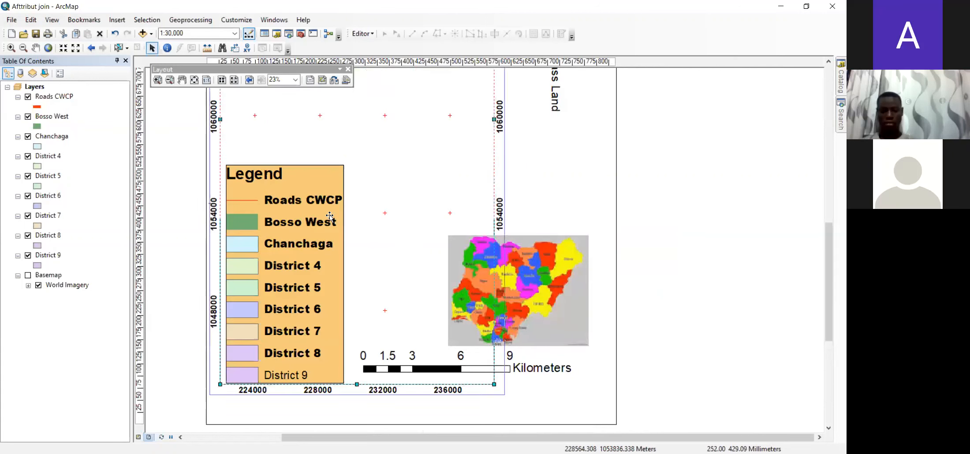
drag(346, 165, 304, 163)
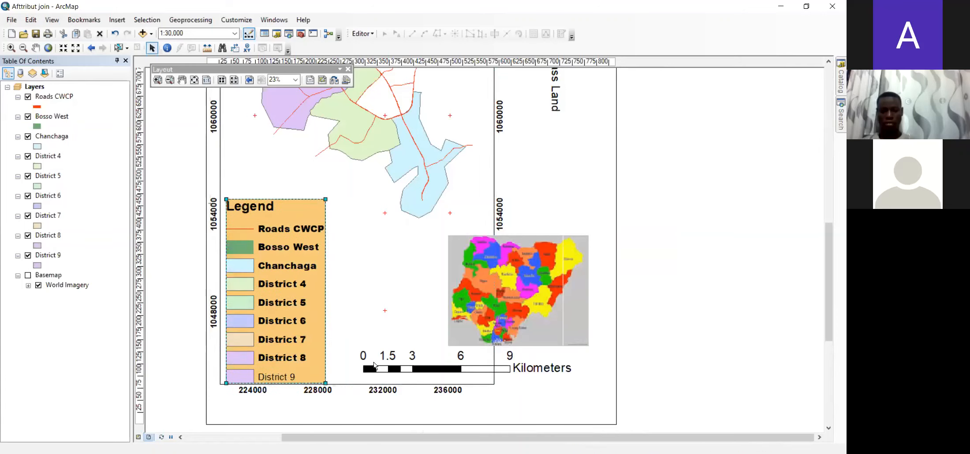
Raise the data frame's bottom border to free space at the foot of the page, and move the scale bar up beside the legend
click(406, 385)
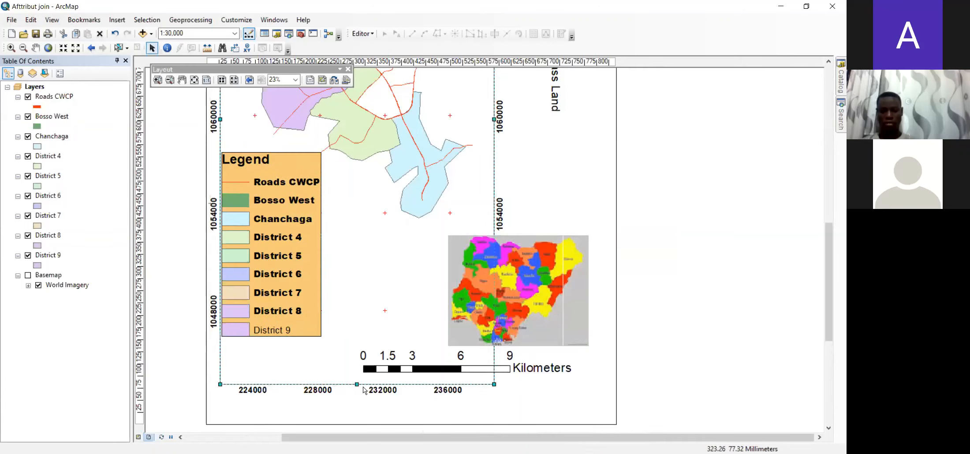
drag(363, 387, 361, 285)
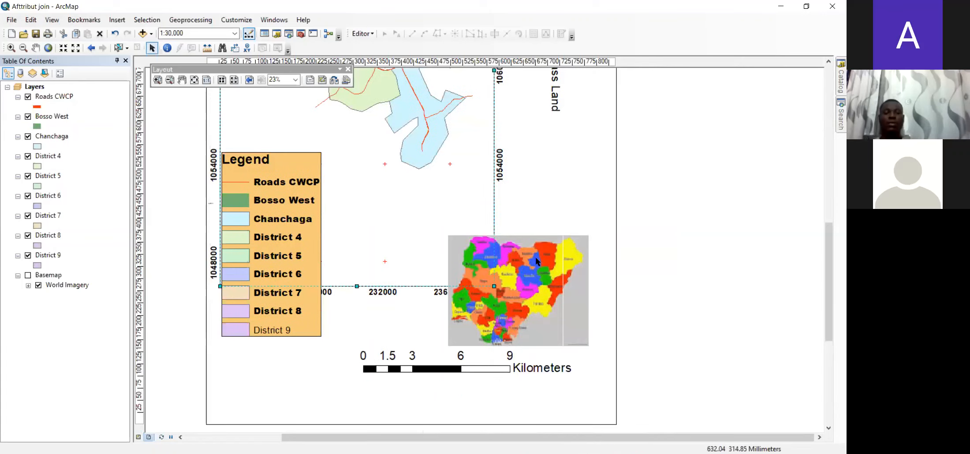
click(432, 366)
drag(406, 221, 406, 220)
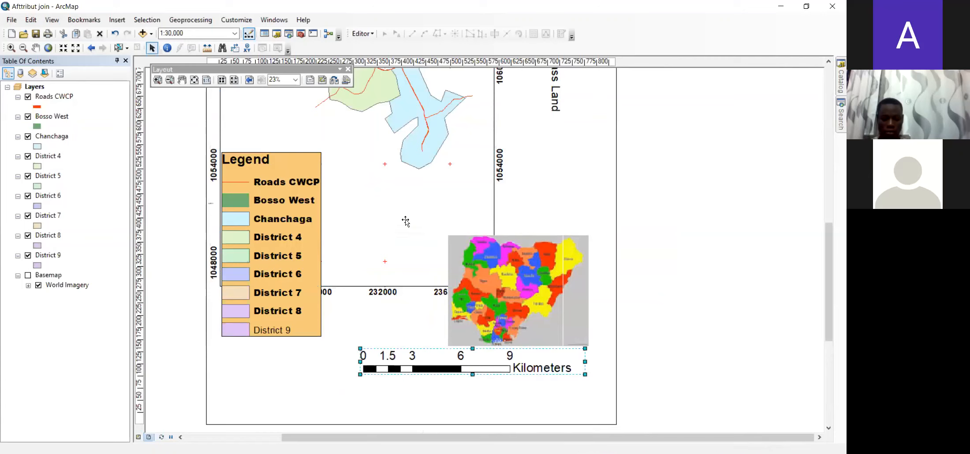
Move the coloured inset map below the data frame, and move the legend up to fit inside the frame's lower-left corner
click(569, 289)
drag(557, 282, 430, 376)
click(296, 155)
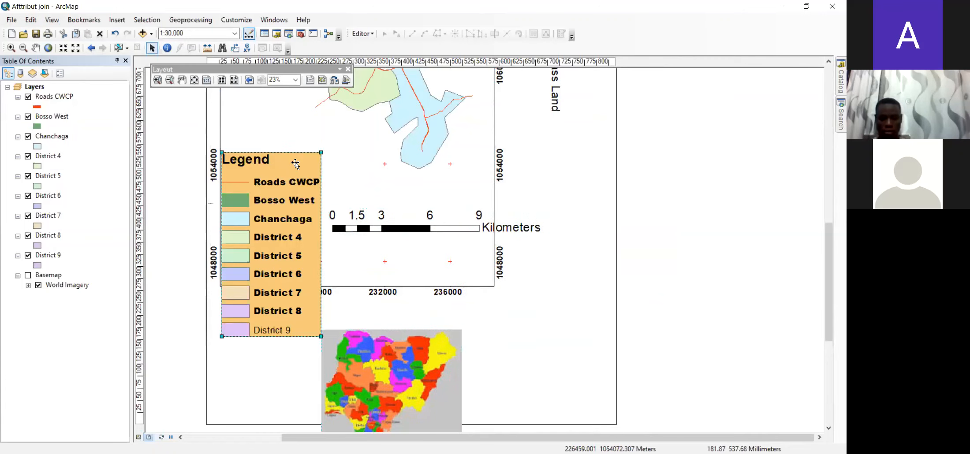
drag(297, 154, 303, 102)
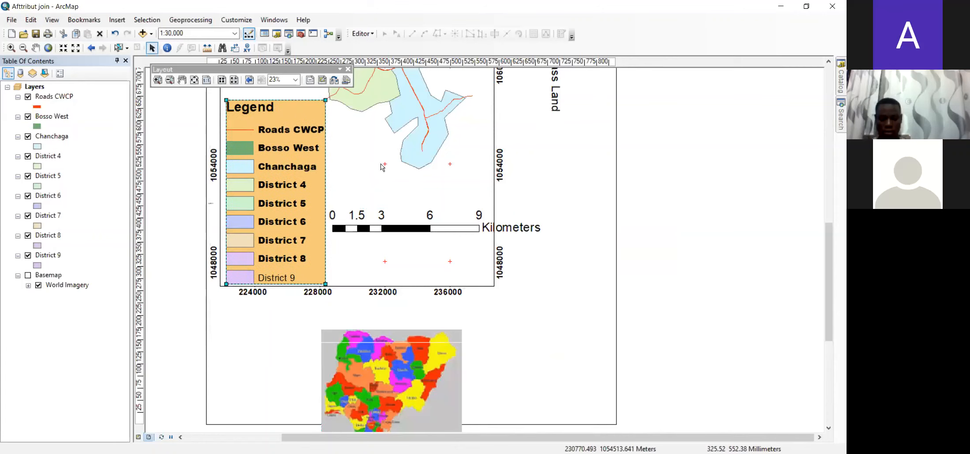
Place the scale bar just beneath the data frame and move the inset map to the page's lower-right corner
click(428, 228)
drag(428, 227, 341, 321)
click(428, 375)
drag(433, 377, 583, 340)
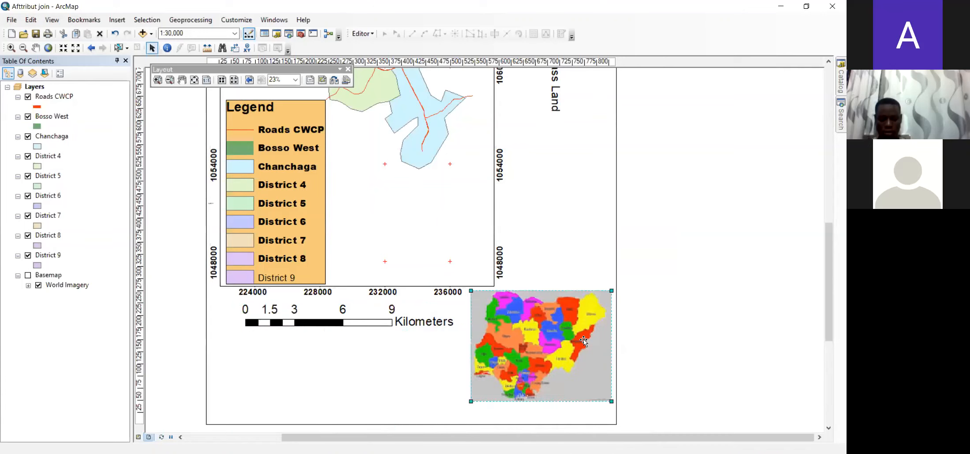
scroll(574, 366, up, 3)
scroll(576, 364, up, 4)
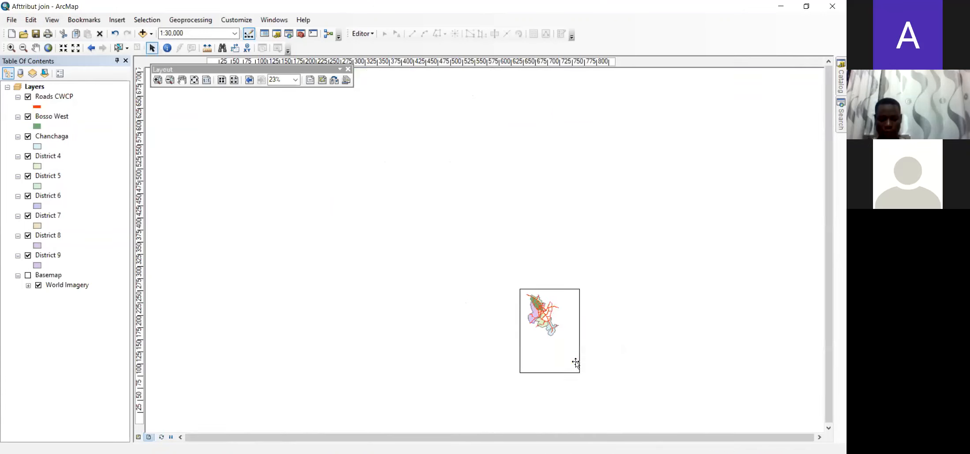
Move the north arrow to the page's upper-right corner and fit the worksheet table beneath it, inside the page border
scroll(582, 315, down, 4)
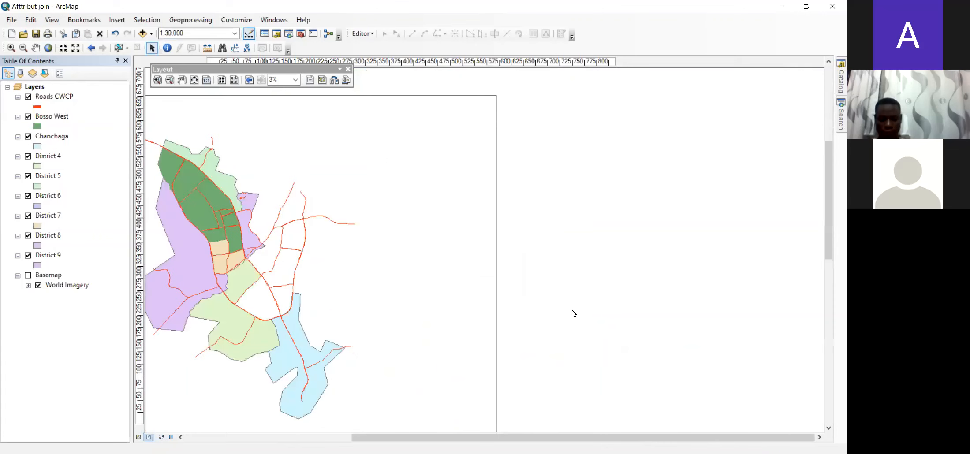
click(474, 179)
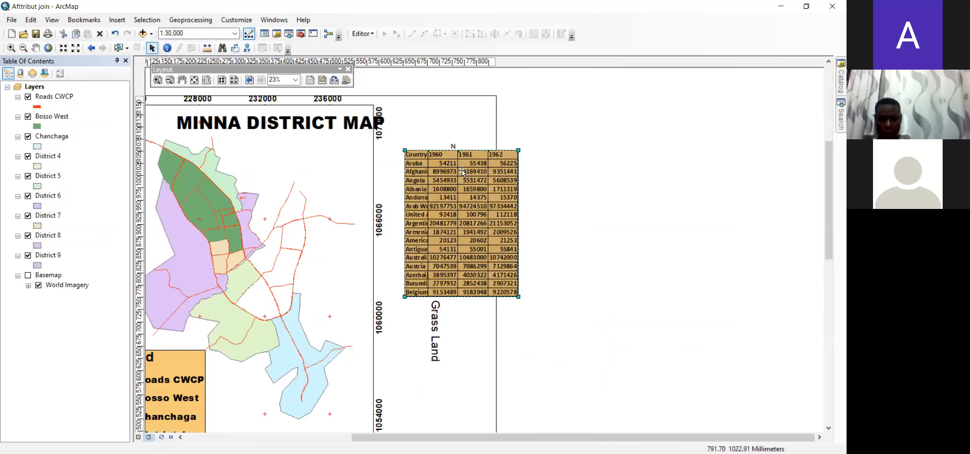
click(454, 148)
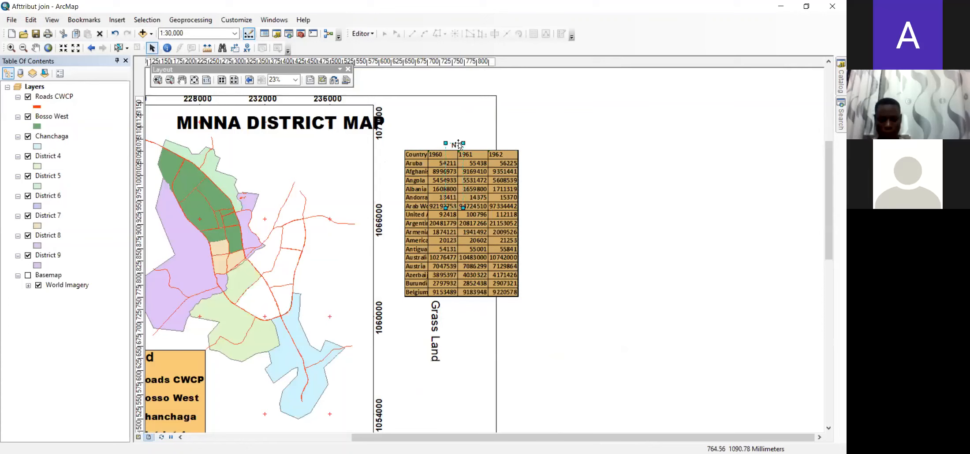
drag(459, 145, 440, 98)
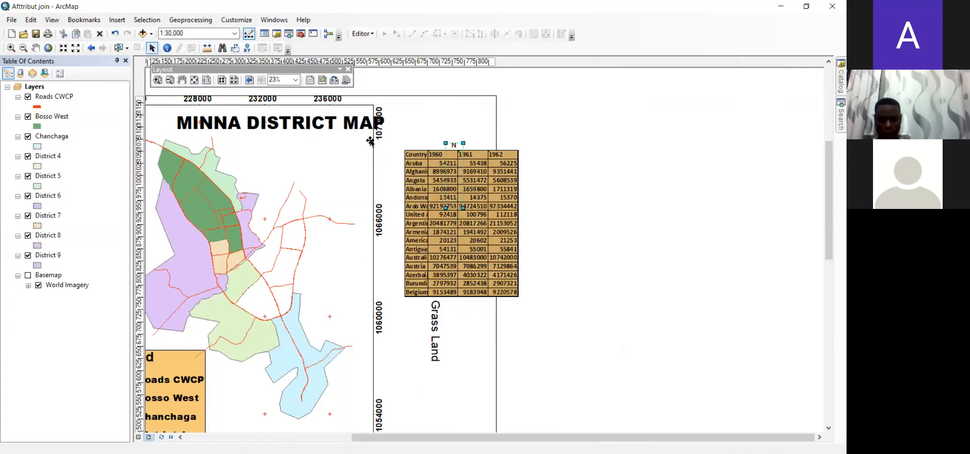
click(477, 154)
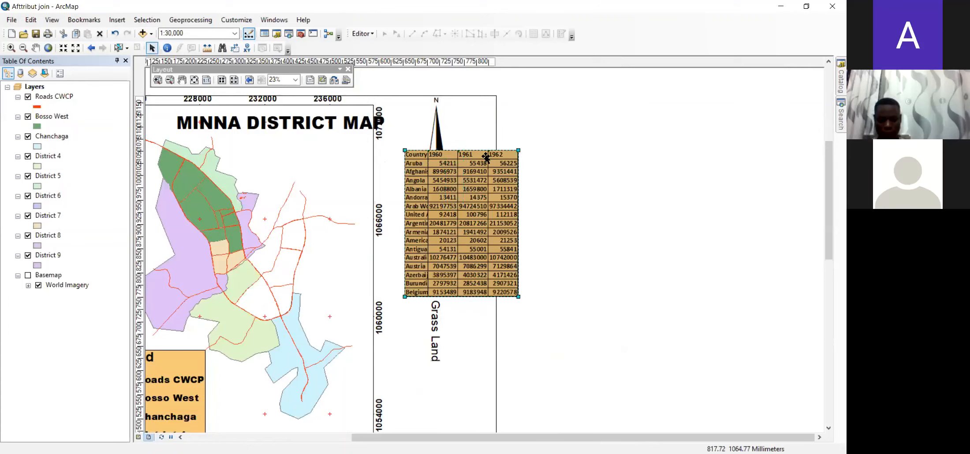
drag(480, 153, 466, 197)
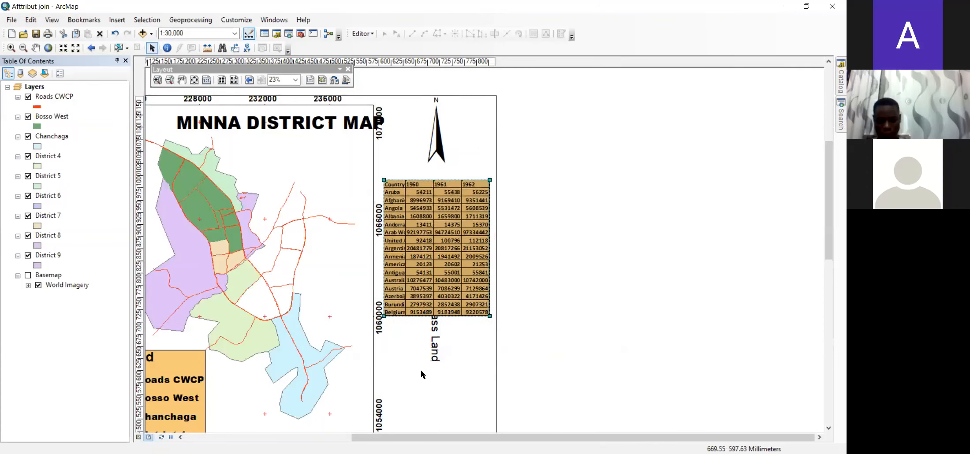
Move the Grass Land label into the data frame east of the roads, and shift the map title left to fit inside the frame
click(435, 342)
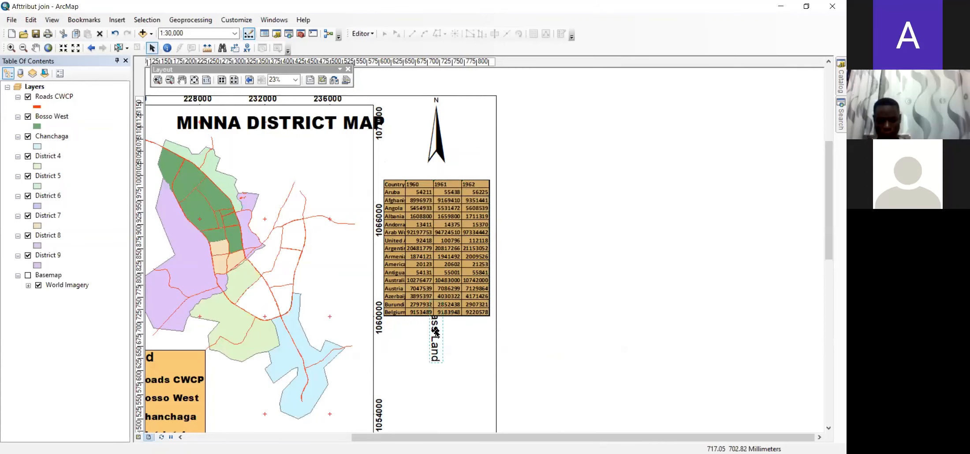
drag(439, 336, 339, 278)
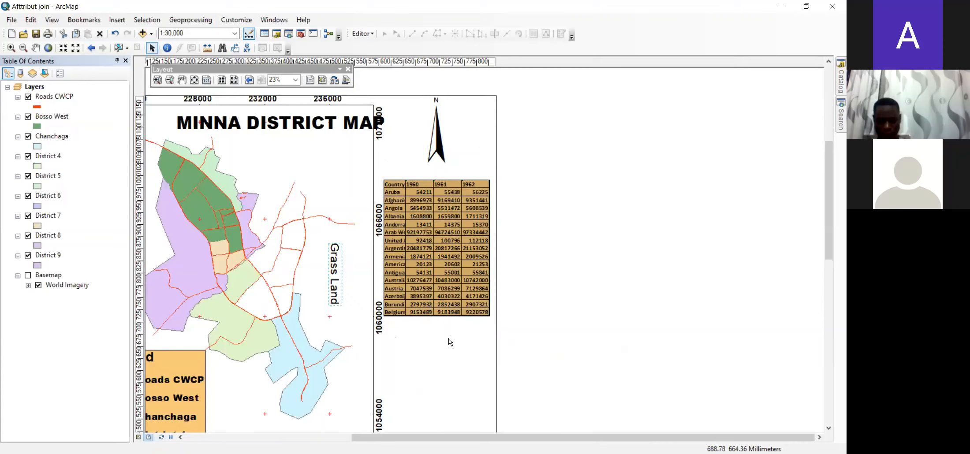
click(302, 126)
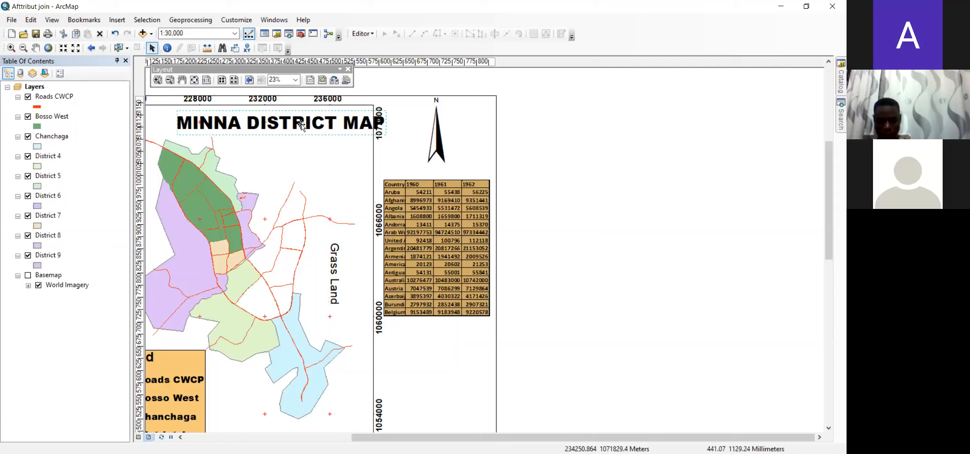
drag(301, 126, 250, 125)
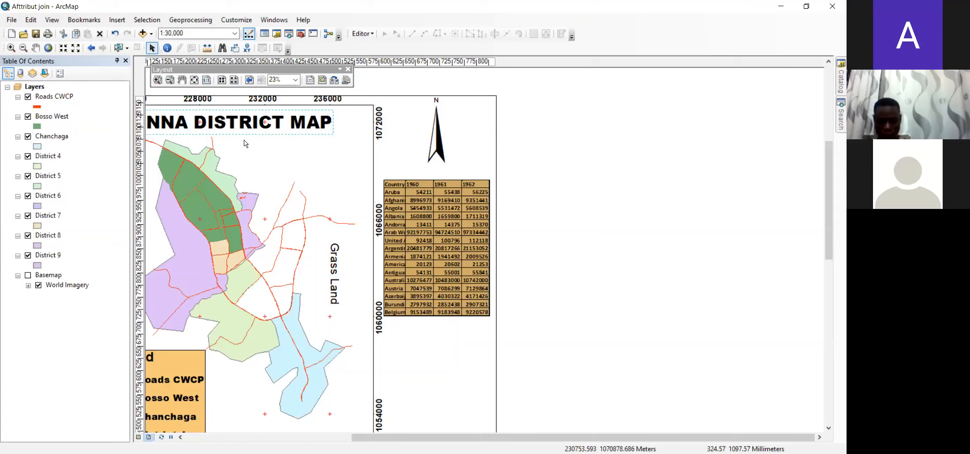
scroll(290, 210, up, 2)
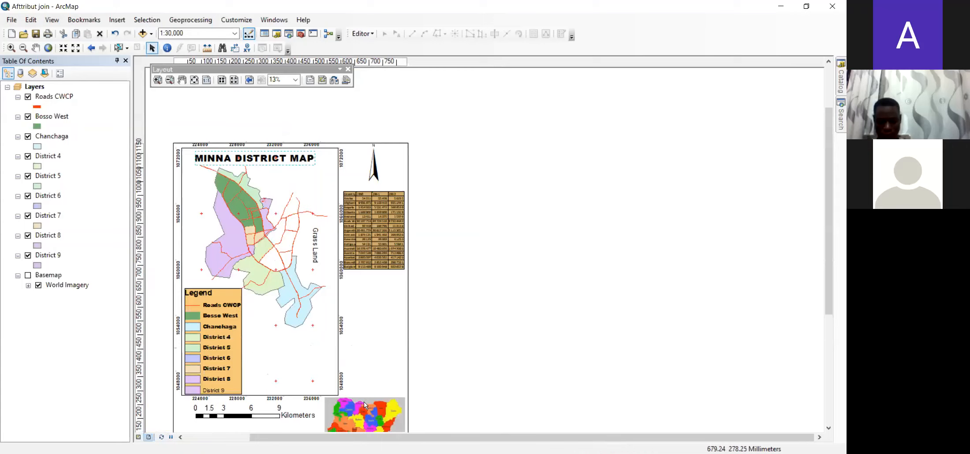
Shrink the coloured inset map and place it beside the data frame's lower-right edge, below the worksheet table
click(289, 413)
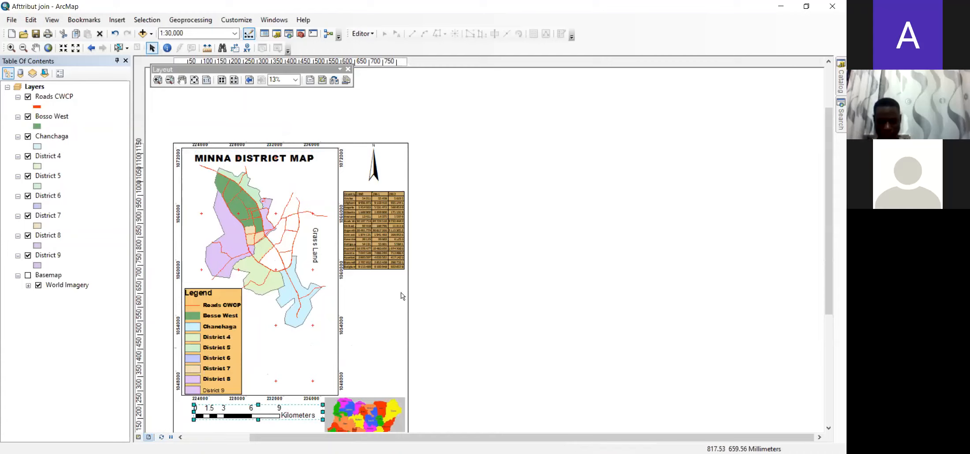
click(382, 404)
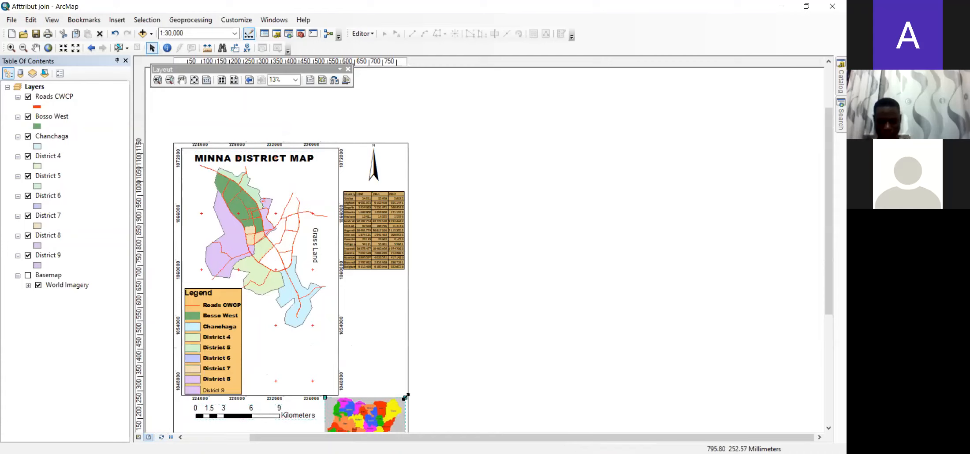
drag(405, 398, 392, 408)
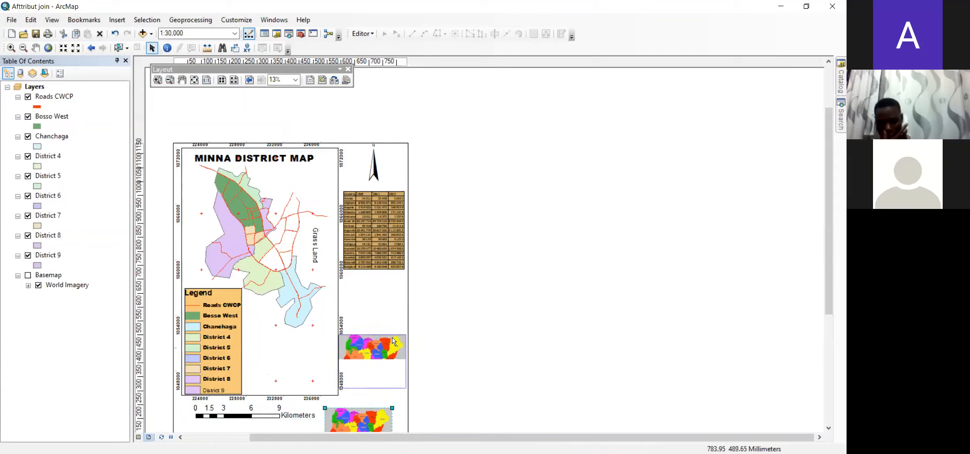
drag(370, 419, 384, 349)
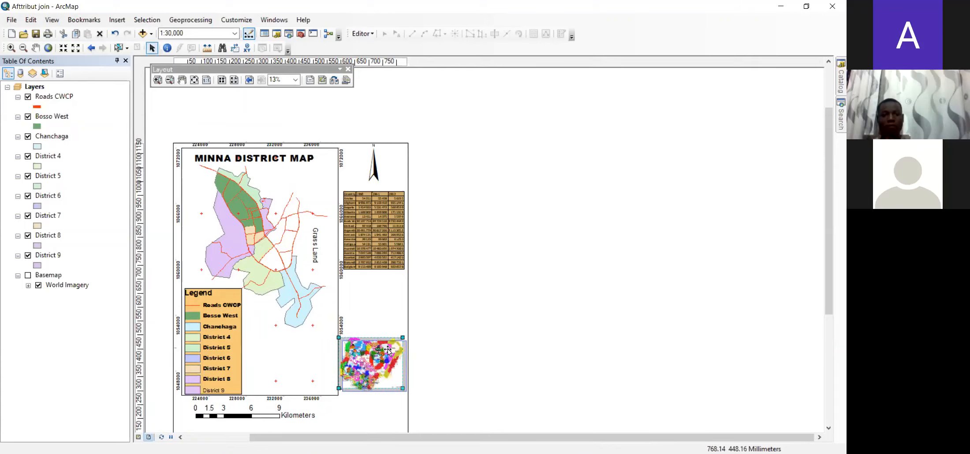
drag(383, 348, 387, 352)
Examine the placement of the north arrow, table, inset map and scale bar on the page
scroll(380, 177, down, 1)
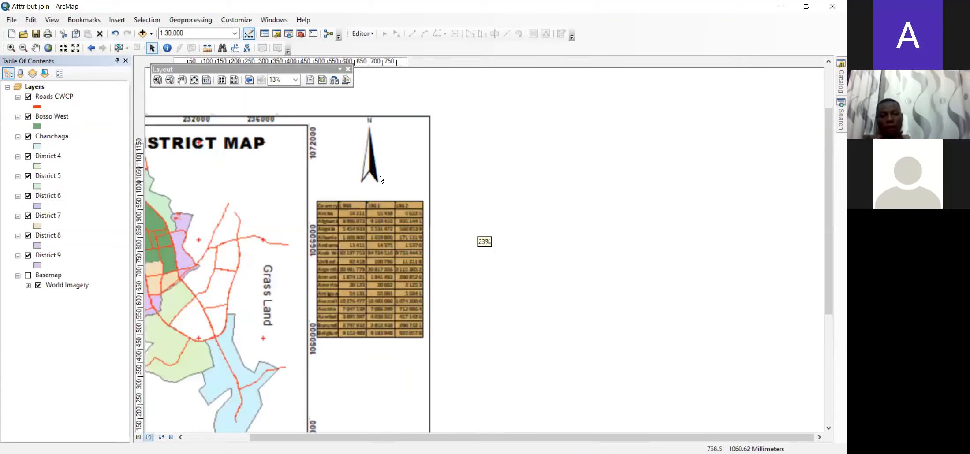
scroll(380, 177, up, 1)
scroll(380, 176, up, 4)
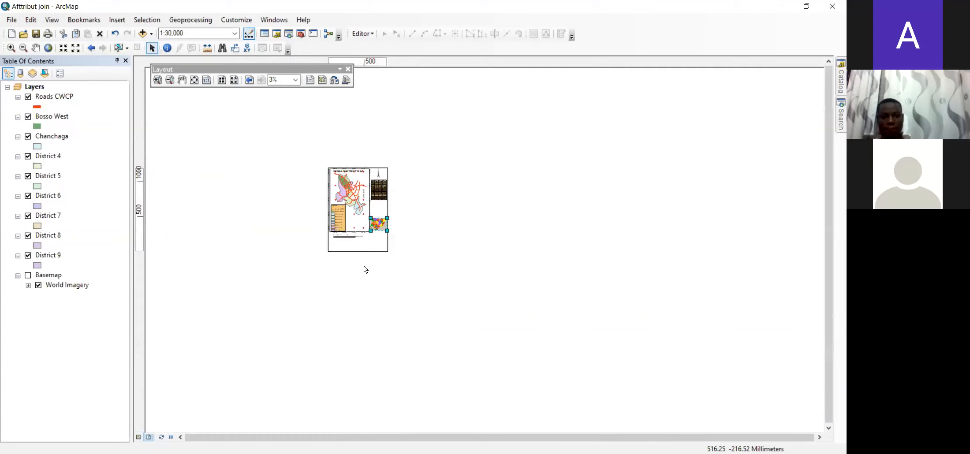
scroll(363, 231, down, 5)
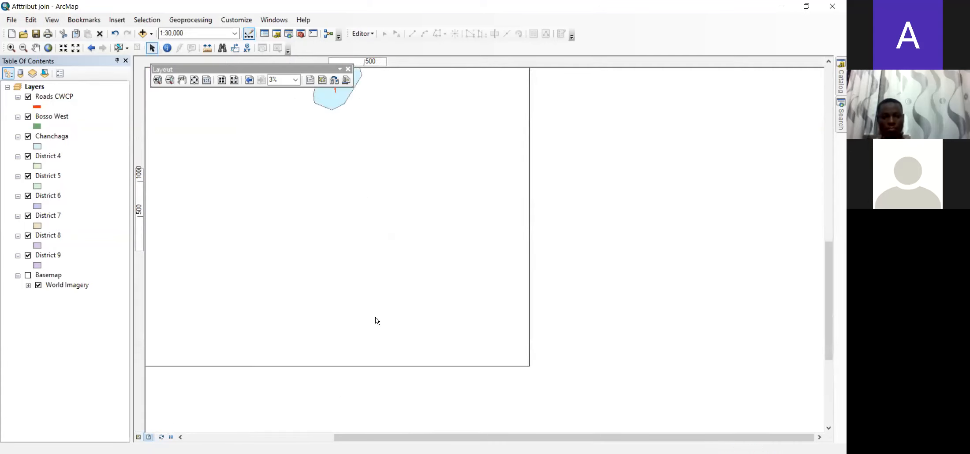
click(347, 365)
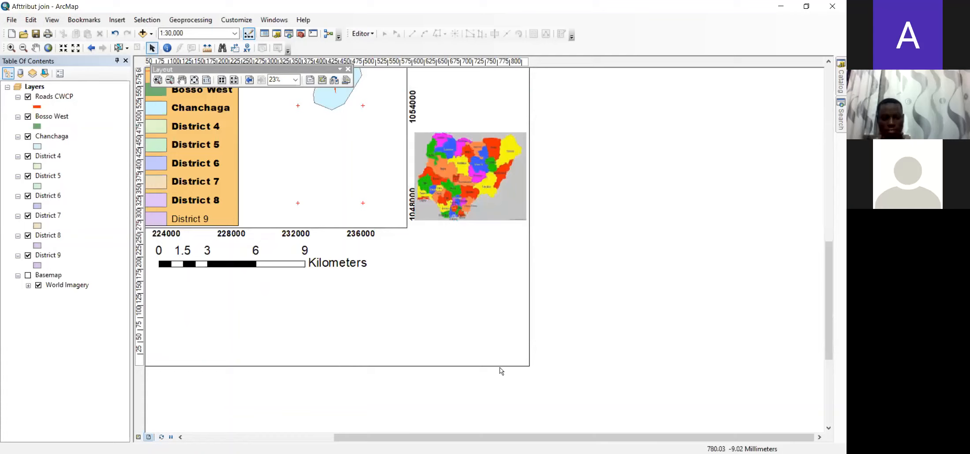
middle_click(473, 292)
scroll(475, 295, down, 2)
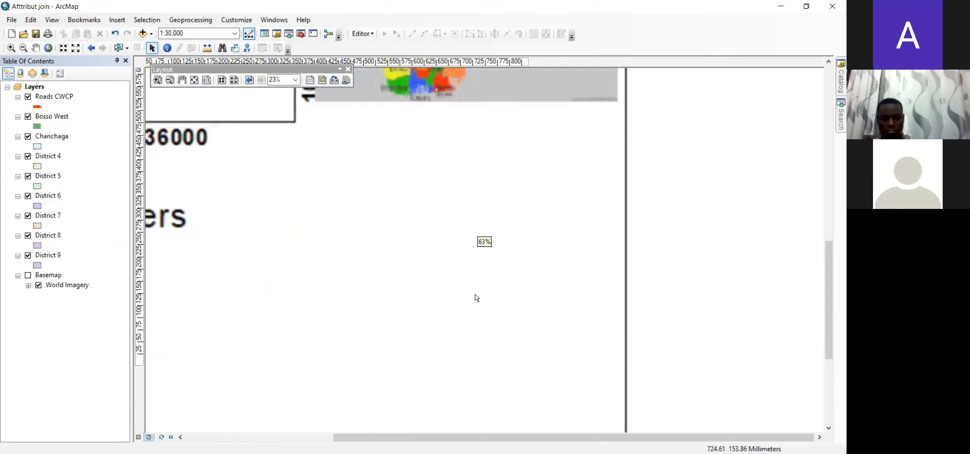
scroll(478, 298, up, 2)
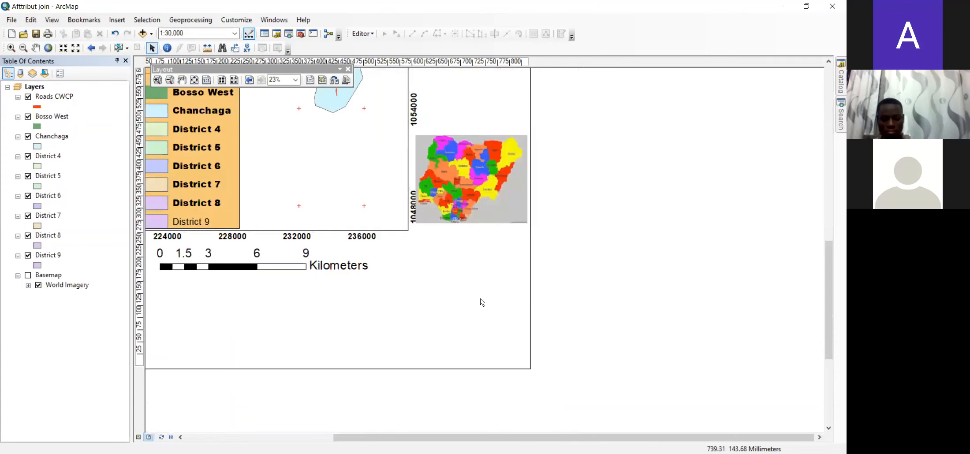
Extend the data frame's right border slightly outward toward the table and inset map
click(402, 229)
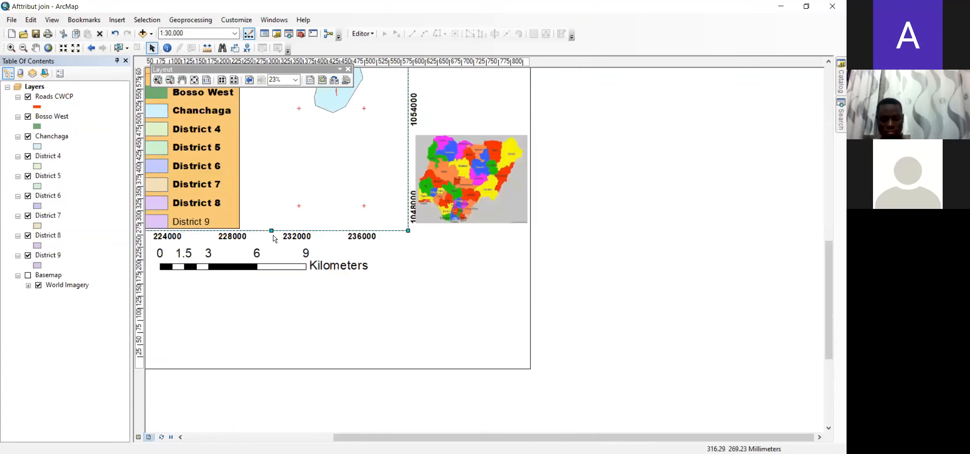
scroll(342, 365, up, 1)
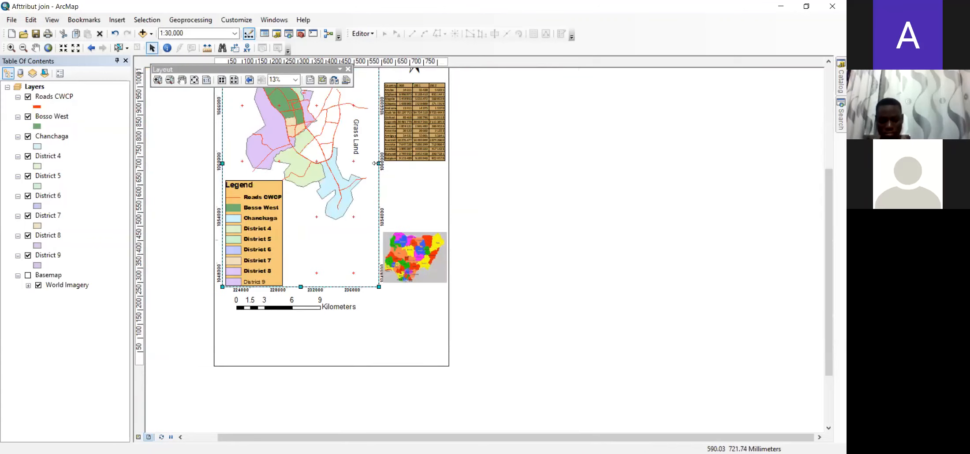
drag(379, 164, 381, 164)
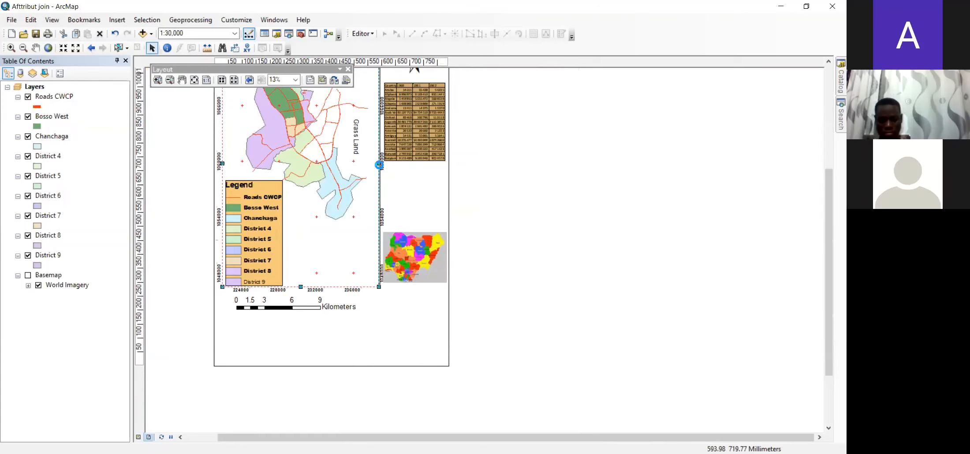
click(342, 367)
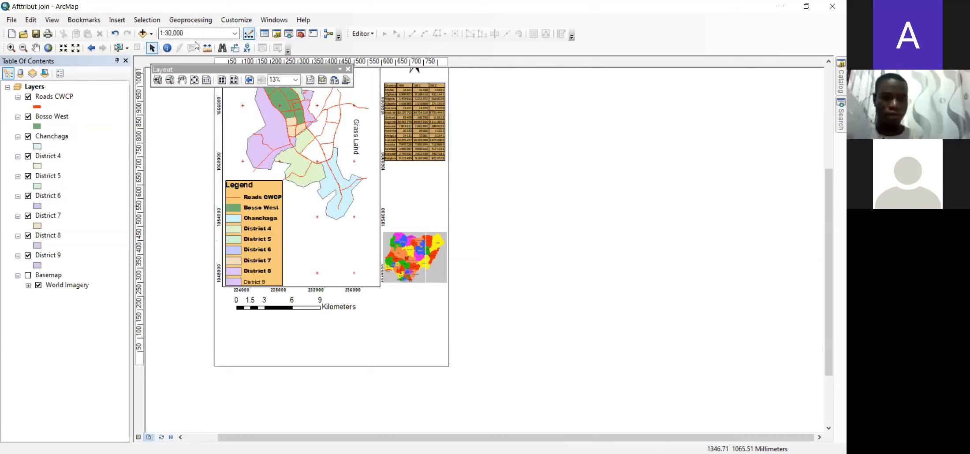
Insert a dynamic text element showing the current date into the layout
click(116, 20)
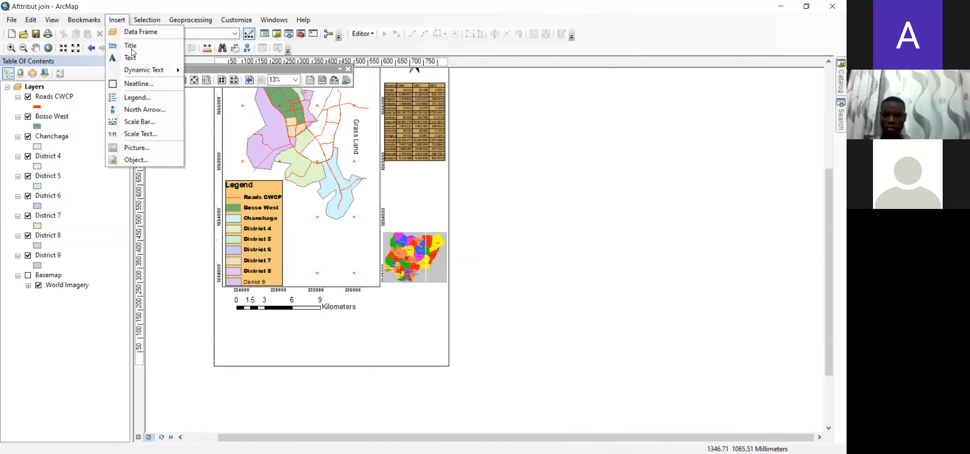
mouse_move(138, 71)
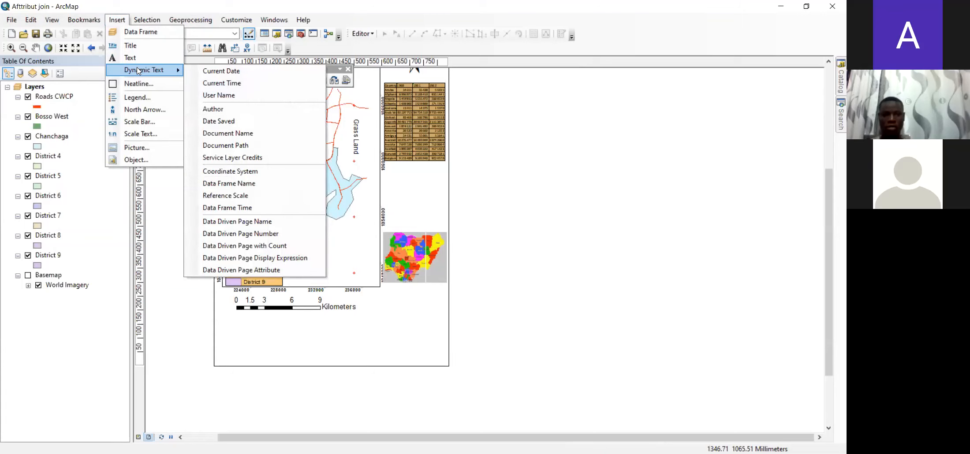
click(203, 72)
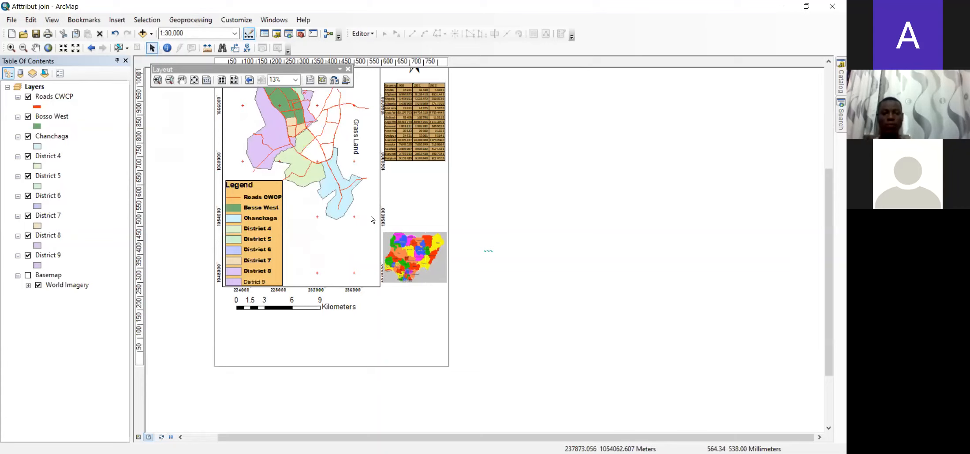
Set the current-date text's font size to 50 and place it just above the coloured inset map
scroll(375, 233, up, 2)
scroll(376, 233, down, 2)
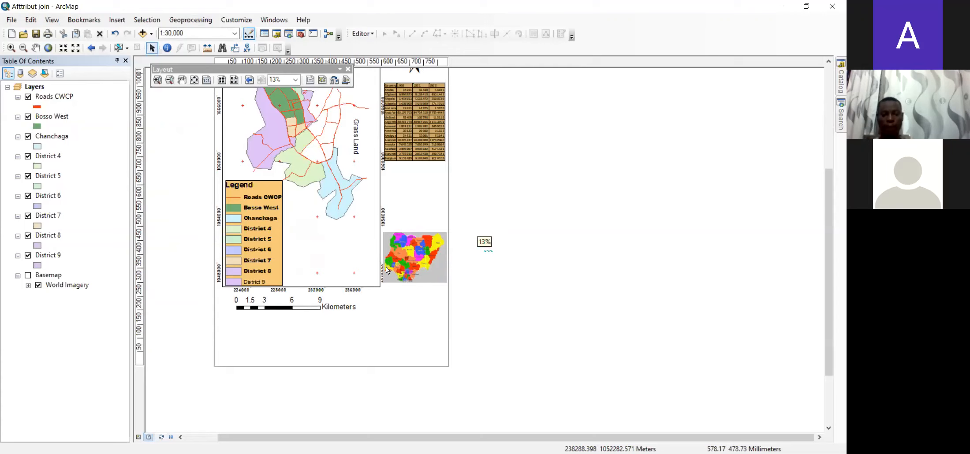
scroll(381, 204, down, 2)
scroll(359, 203, up, 2)
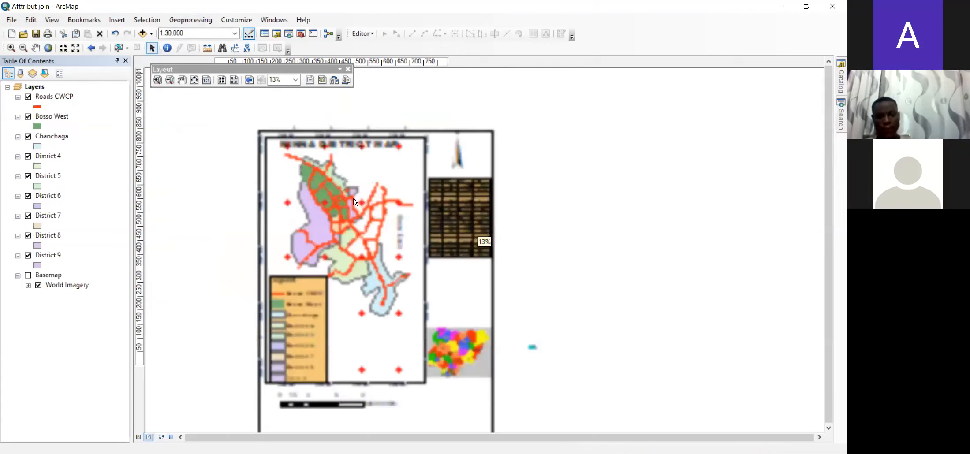
scroll(331, 217, up, 3)
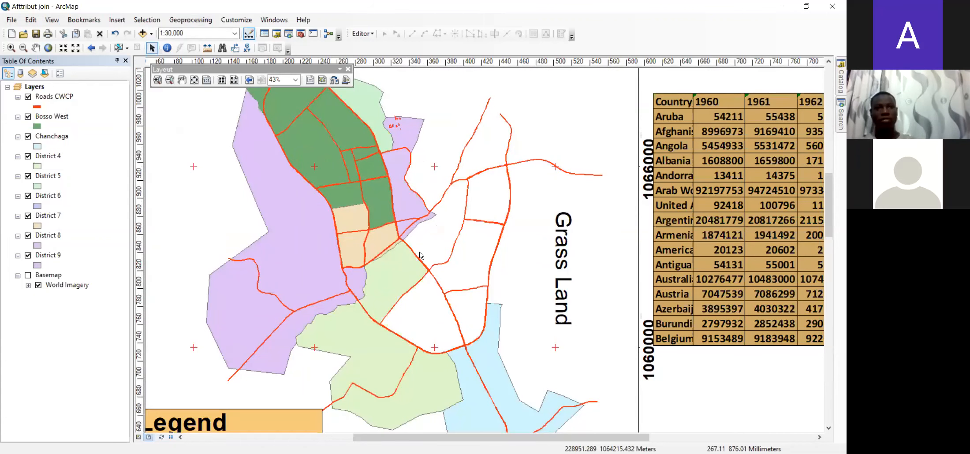
scroll(450, 259, down, 2)
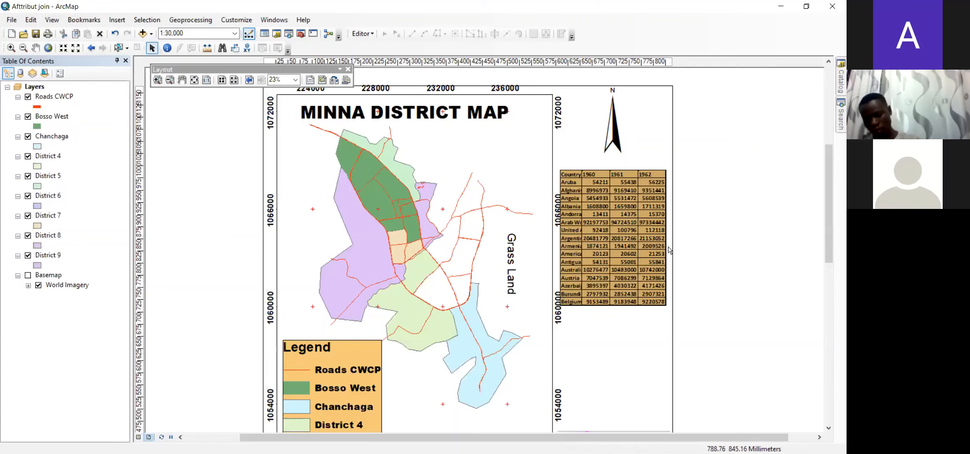
drag(826, 174, 828, 214)
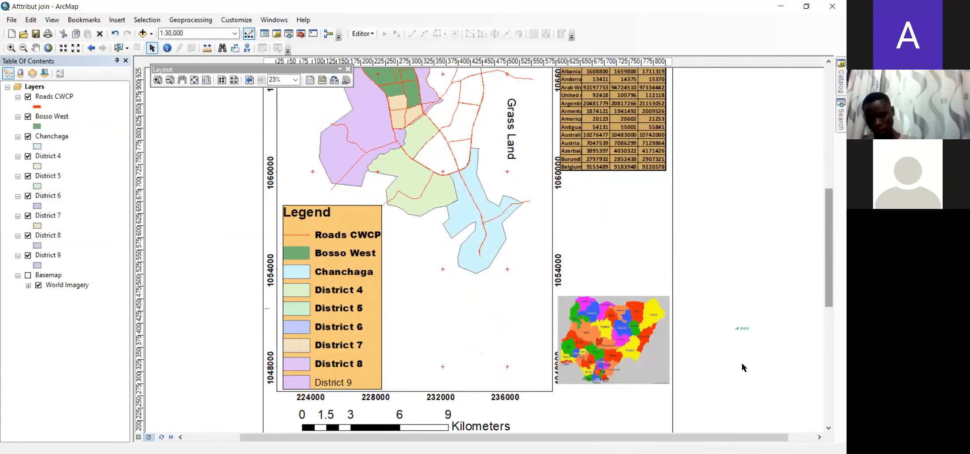
click(743, 330)
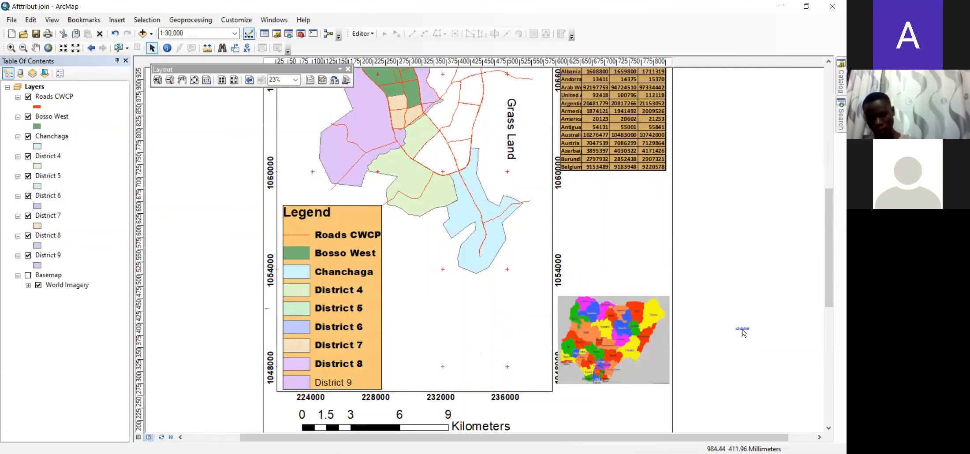
click(742, 330)
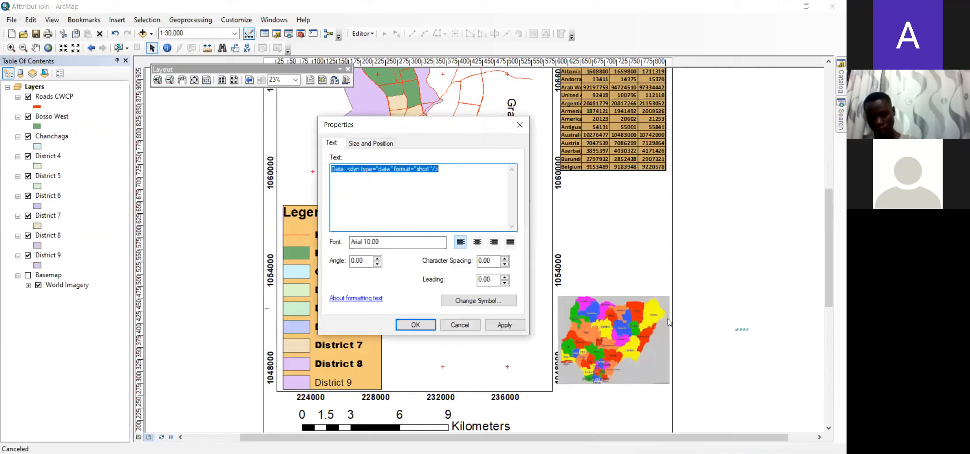
click(463, 302)
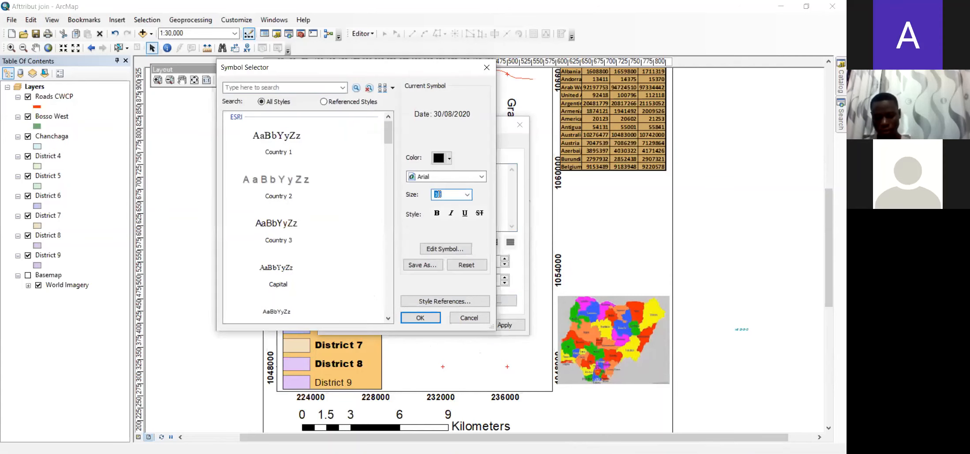
text(50)
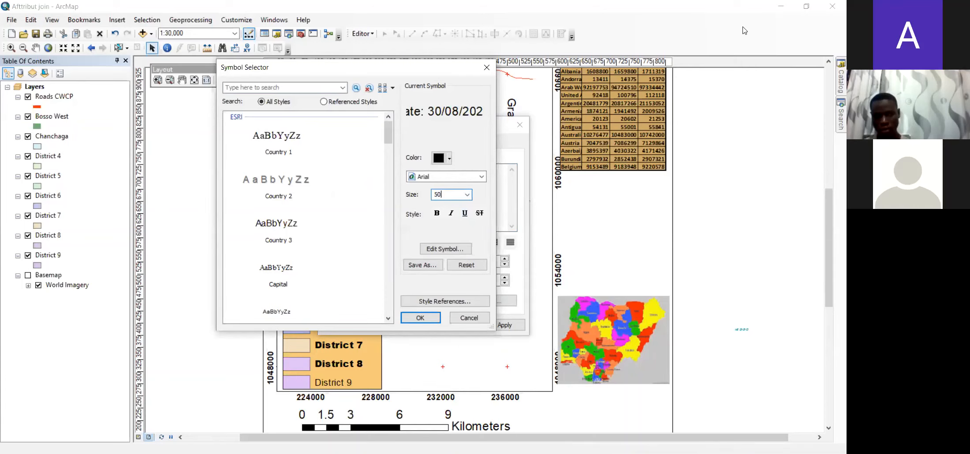
key(Return)
click(505, 325)
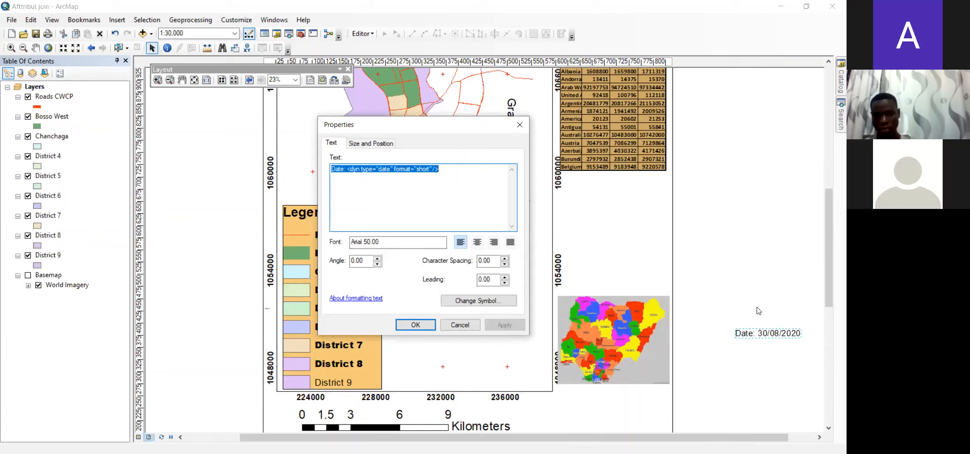
click(410, 325)
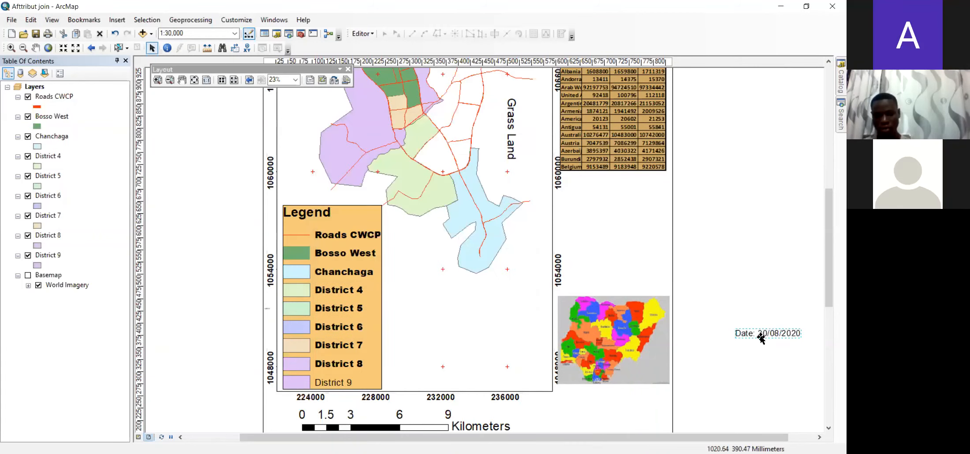
drag(761, 335, 606, 272)
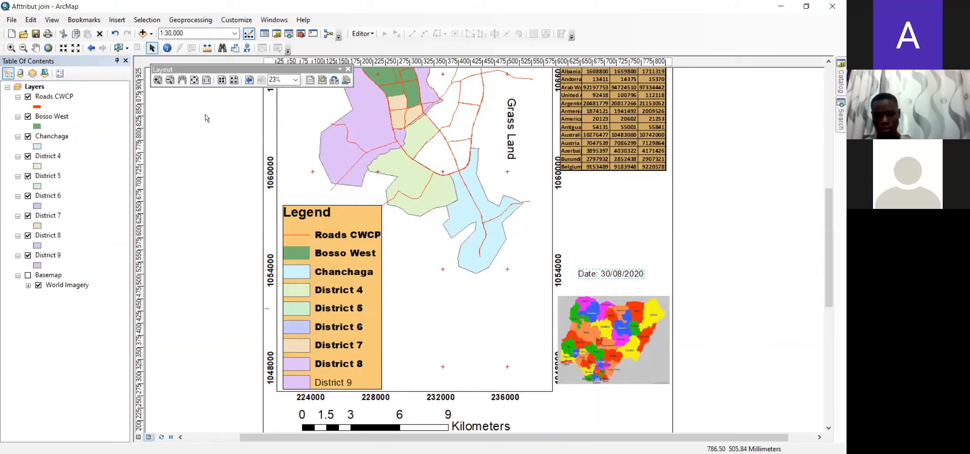
Insert a dynamic text element showing the user name into the layout
click(117, 20)
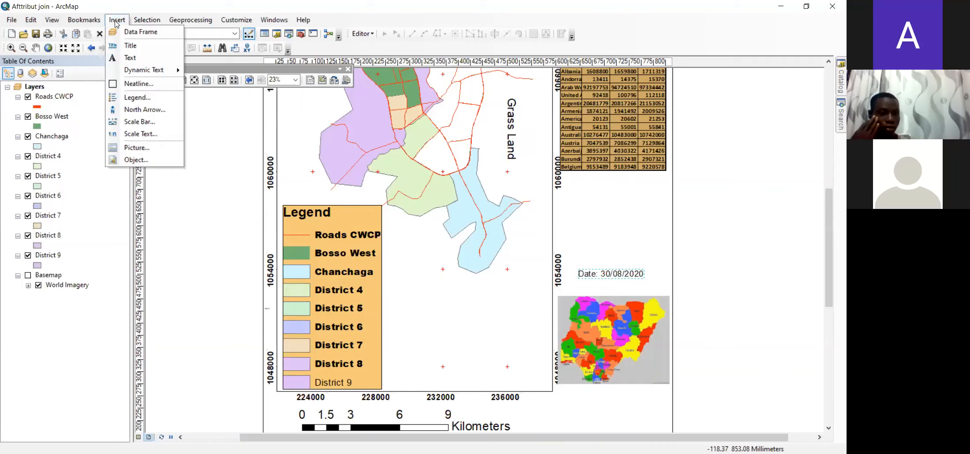
mouse_move(155, 71)
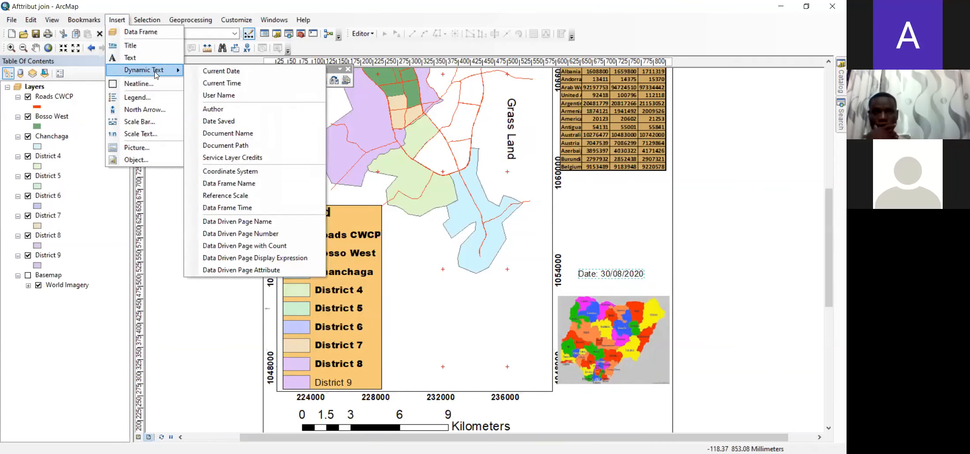
click(231, 95)
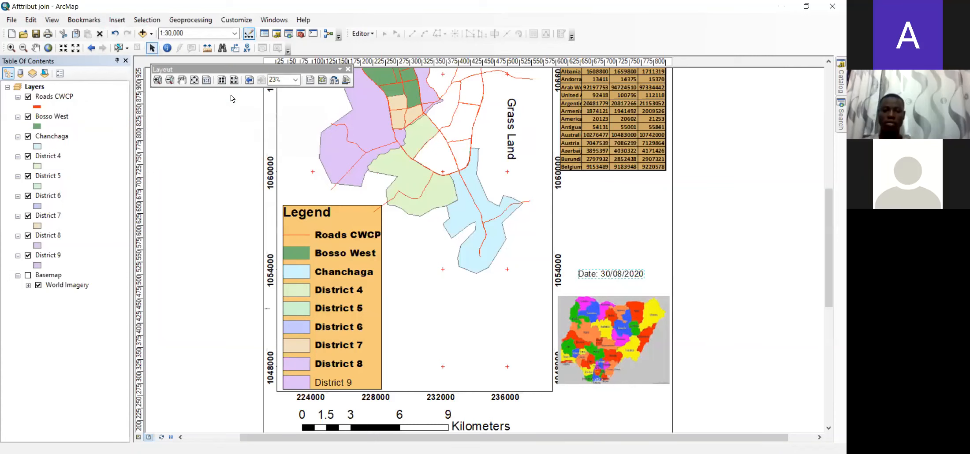
Set the user name text's font size to 50 and move it into the empty area below the Chanchaga district
double_click(493, 251)
click(471, 304)
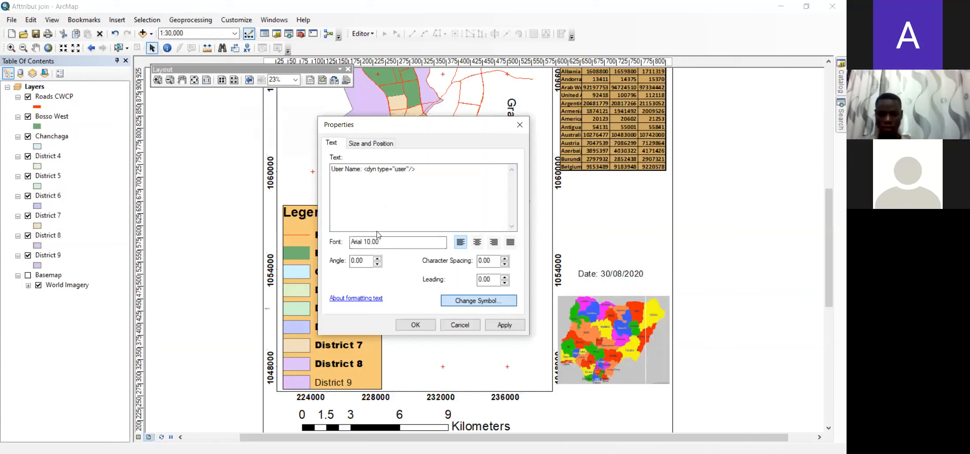
drag(454, 195, 429, 202)
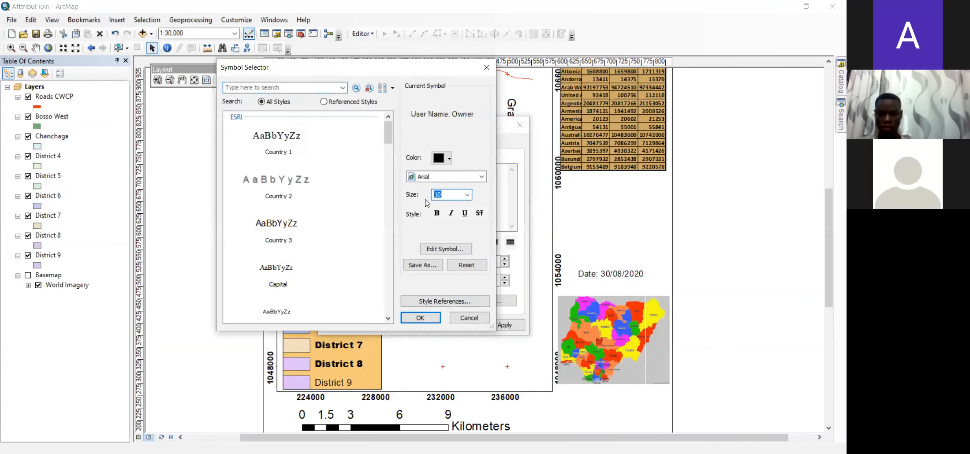
text(59)
key(BackSpace)
text(0)
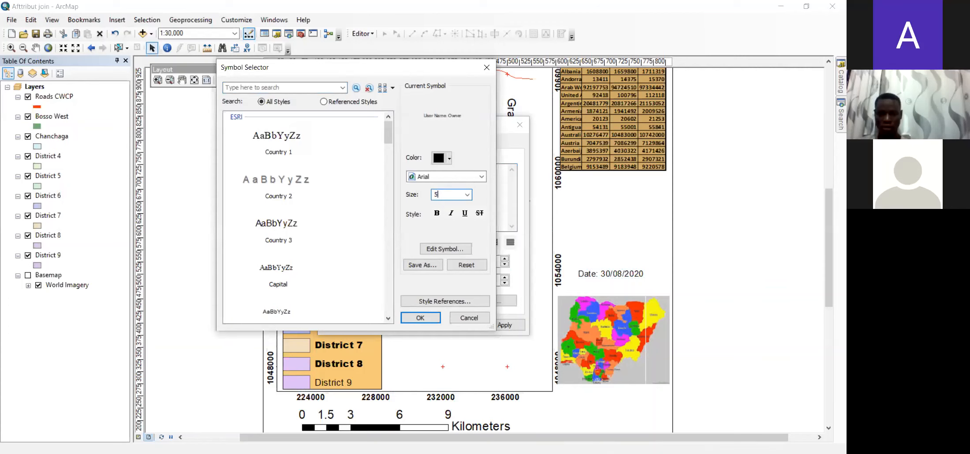
click(420, 318)
click(429, 325)
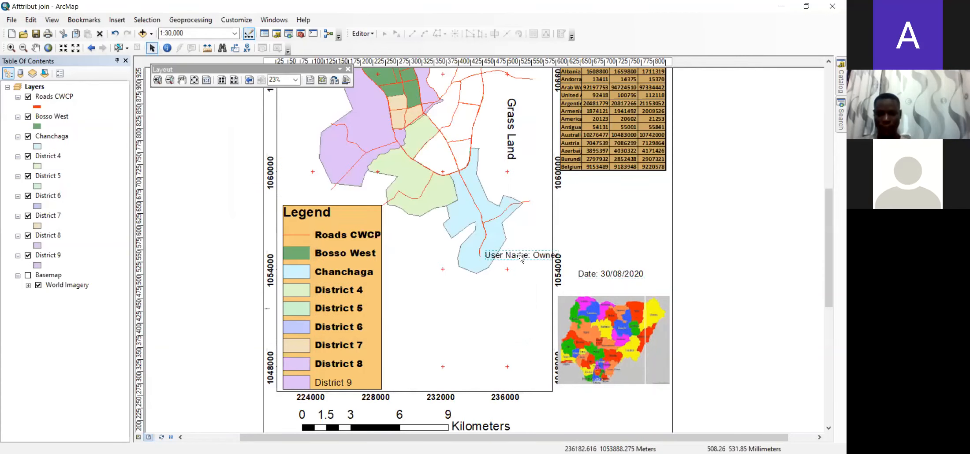
drag(528, 255, 455, 302)
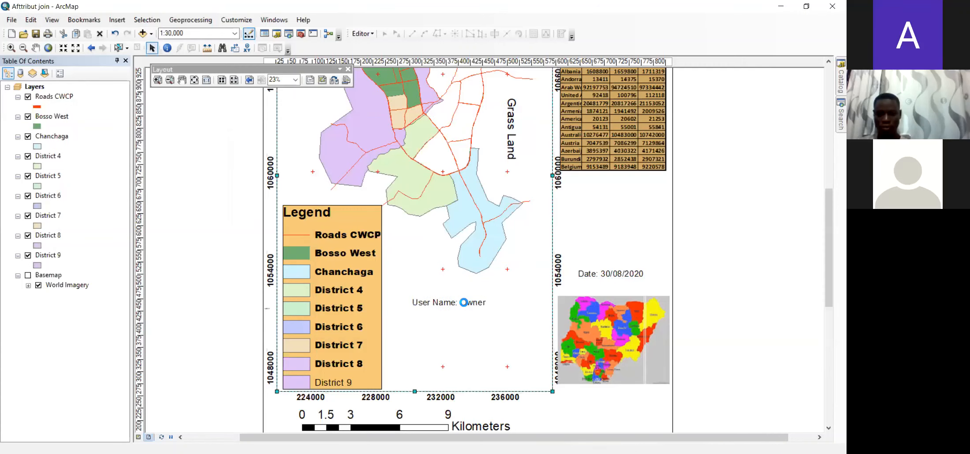
Replace the dynamic user tag in the user name text with the map author's first name
double_click(465, 304)
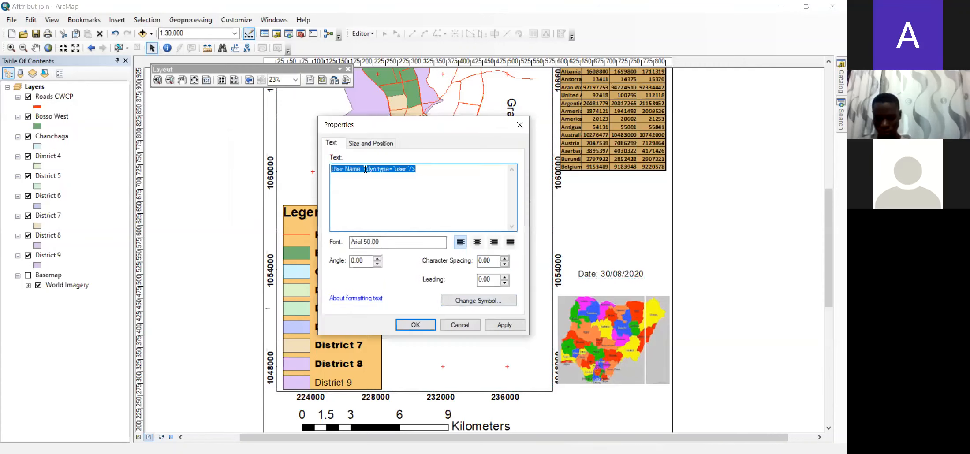
drag(363, 169, 456, 171)
text(Dav)
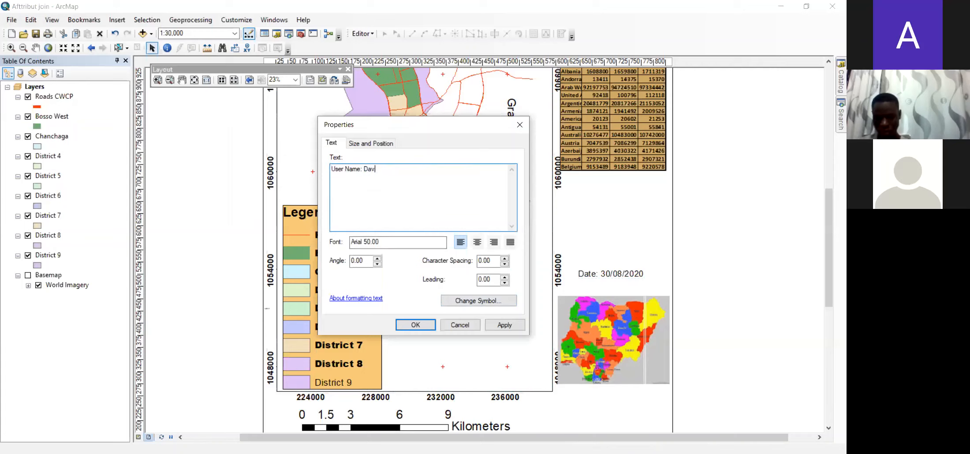
text(id)
click(414, 326)
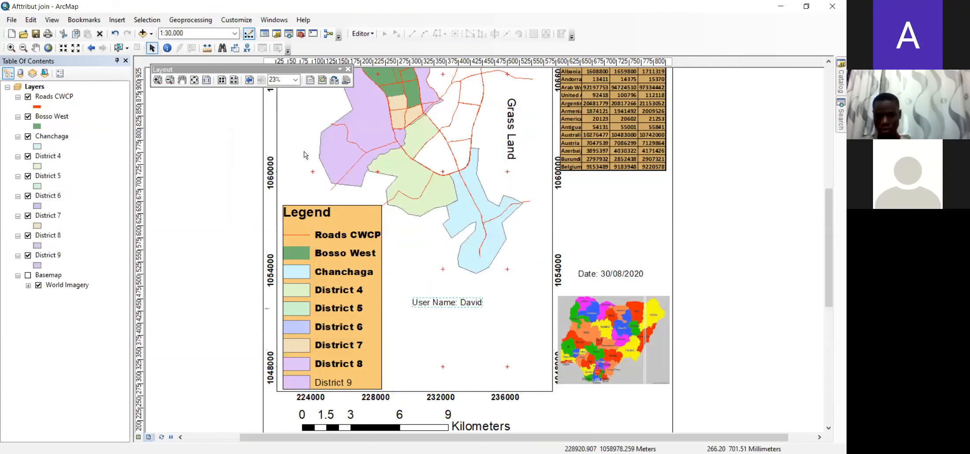
Insert a plain text element into the layout over the Chanchaga district
click(119, 21)
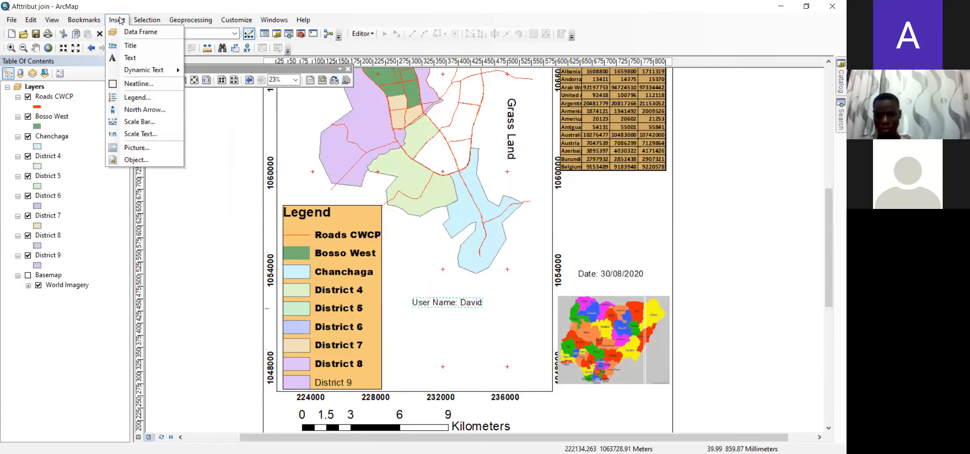
click(134, 59)
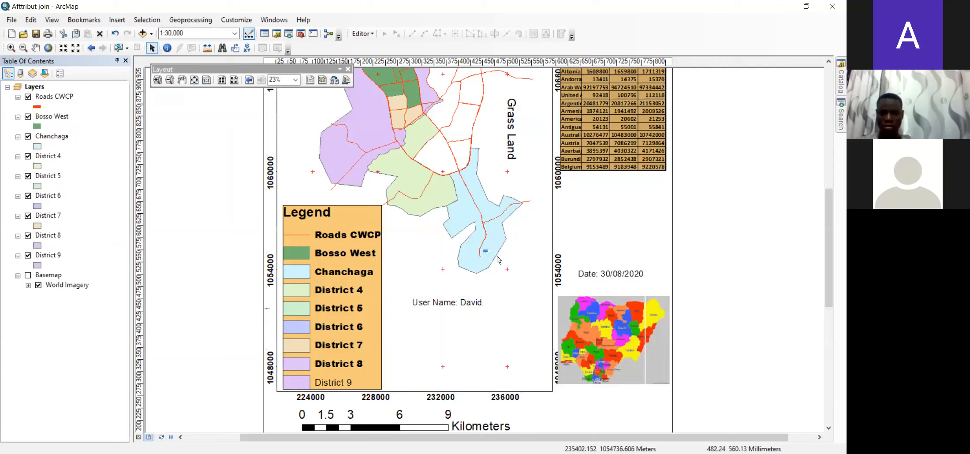
text(S)
key(Return)
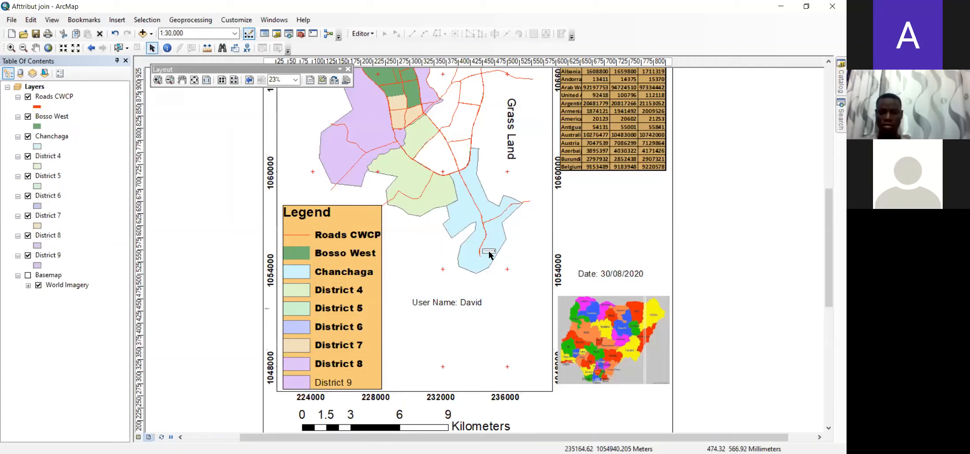
click(499, 252)
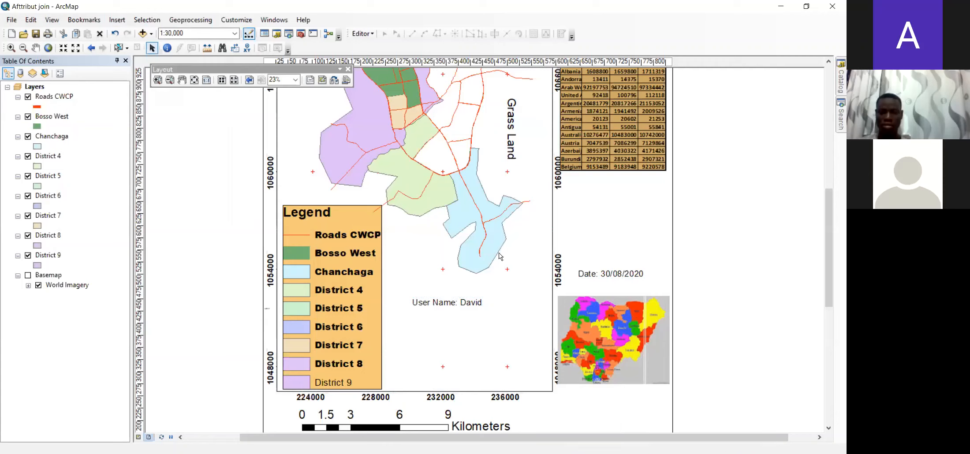
Select the new text element inside the Chanchaga district and enter the placeholder text "eeeeeeeeee"
click(485, 252)
drag(486, 253, 486, 253)
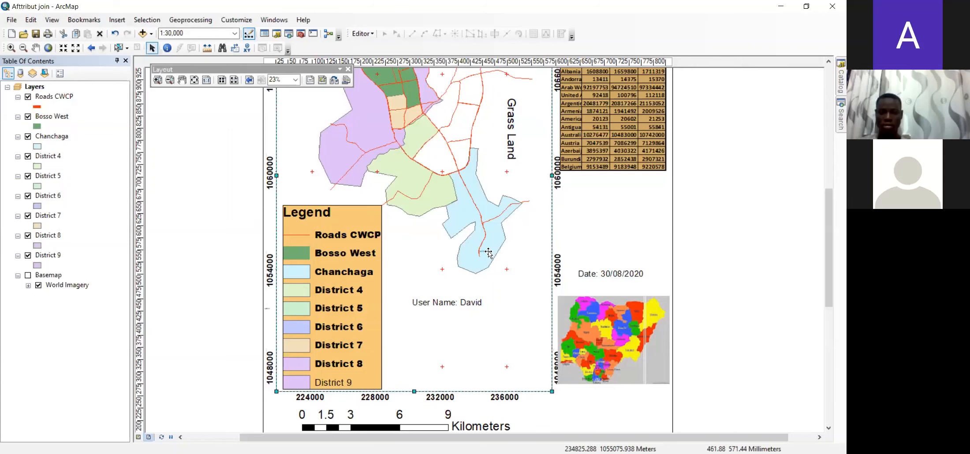
click(485, 251)
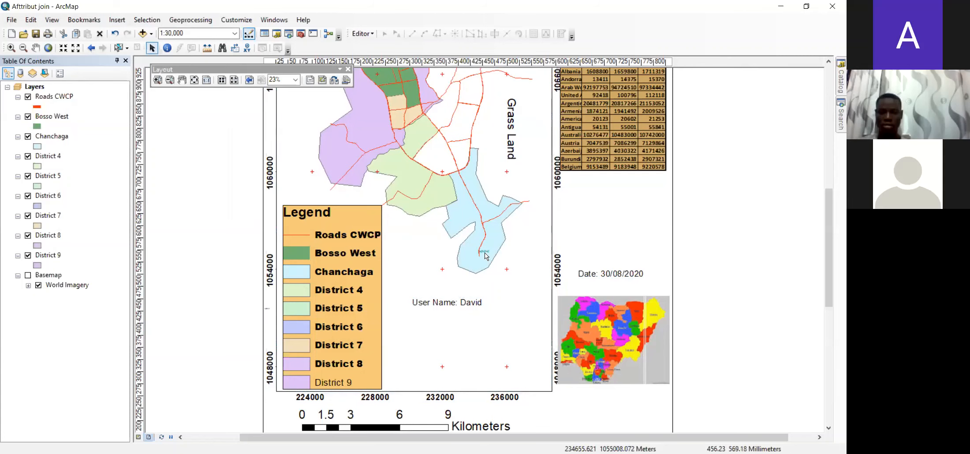
click(486, 253)
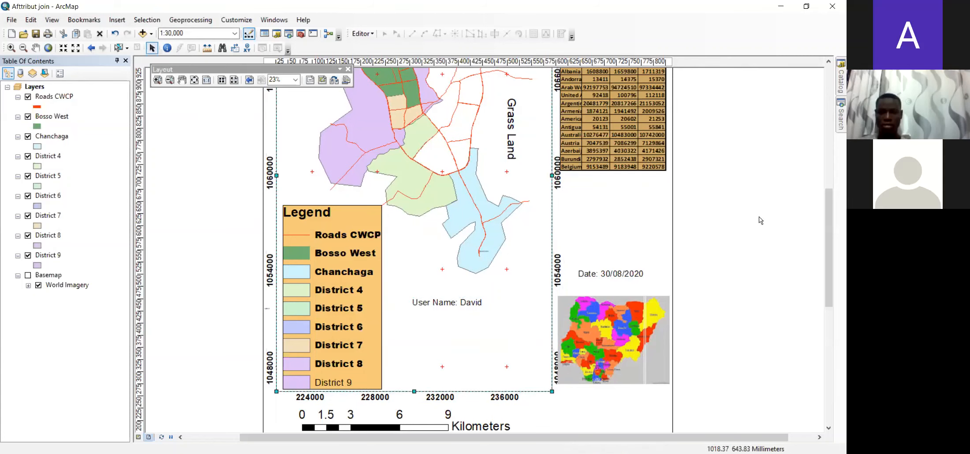
click(485, 254)
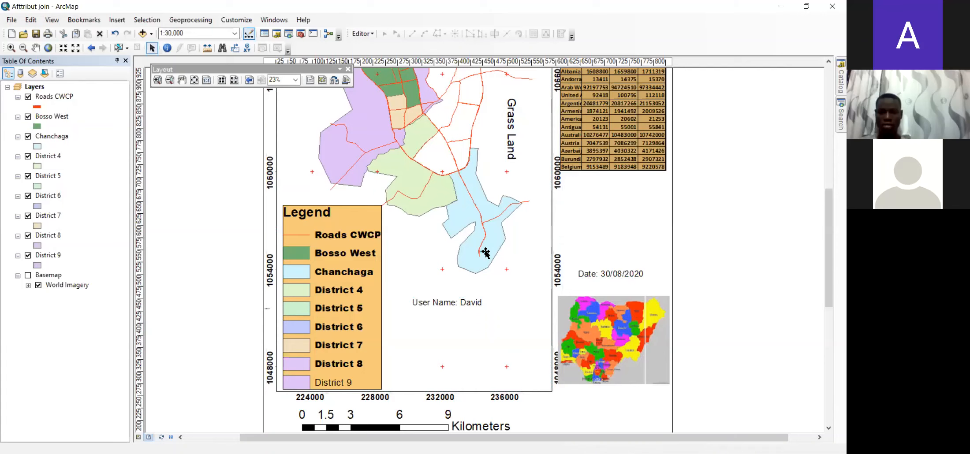
click(485, 253)
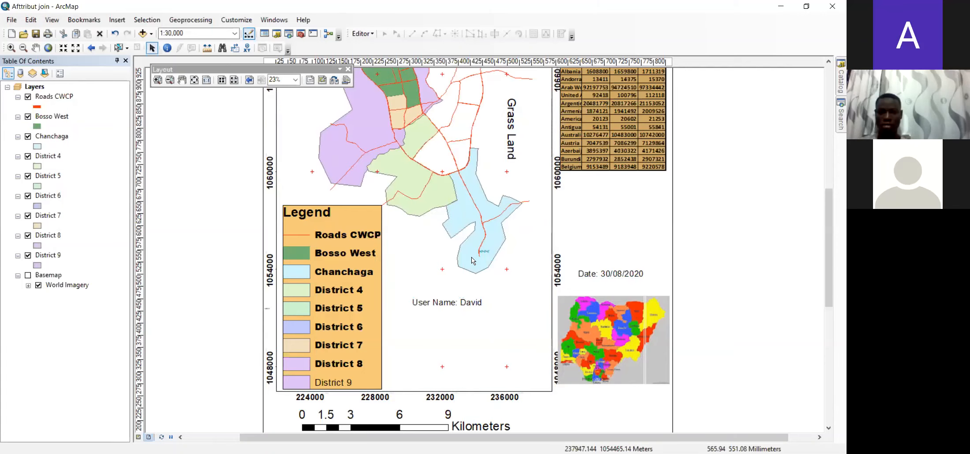
Replace the placeholder text over the Chanchaga district with "Produced by:" followed by the map producer's title and initials
scroll(482, 247, down, 4)
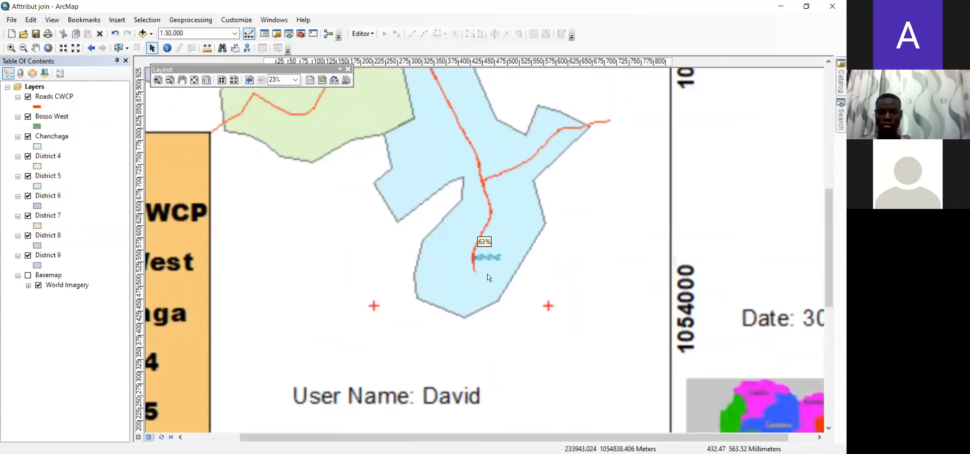
scroll(493, 262, down, 5)
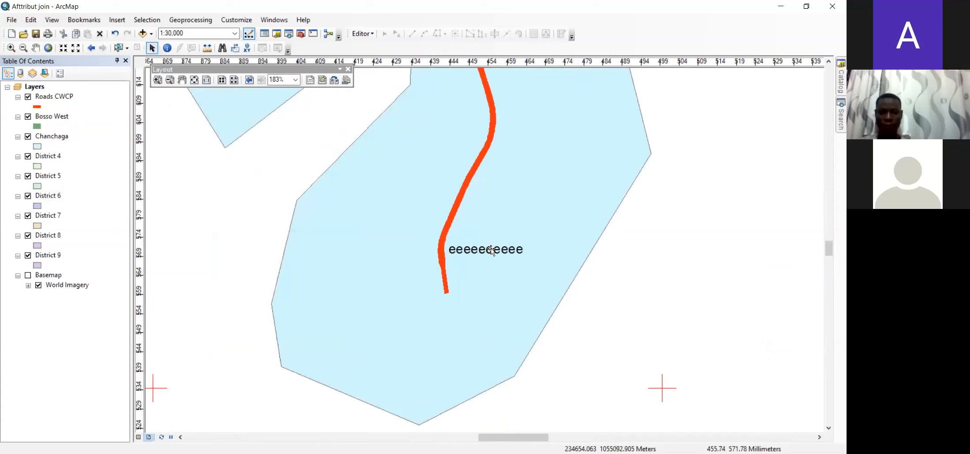
right_click(487, 251)
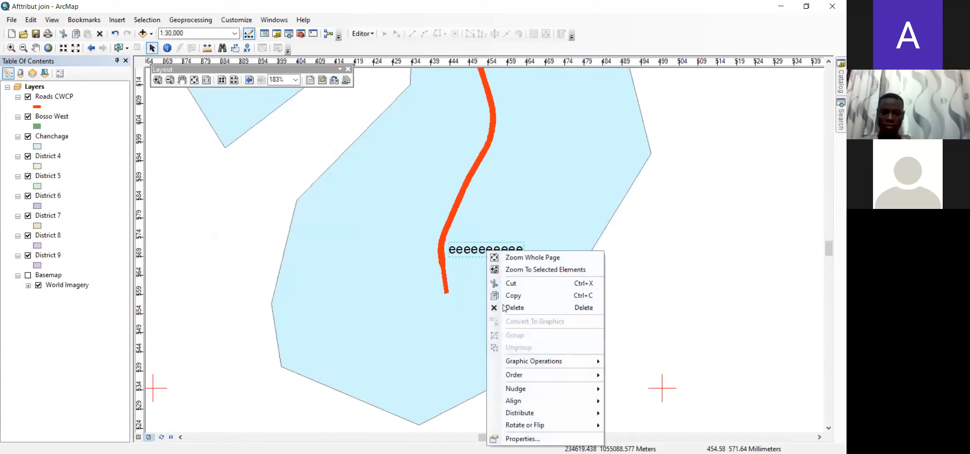
click(523, 439)
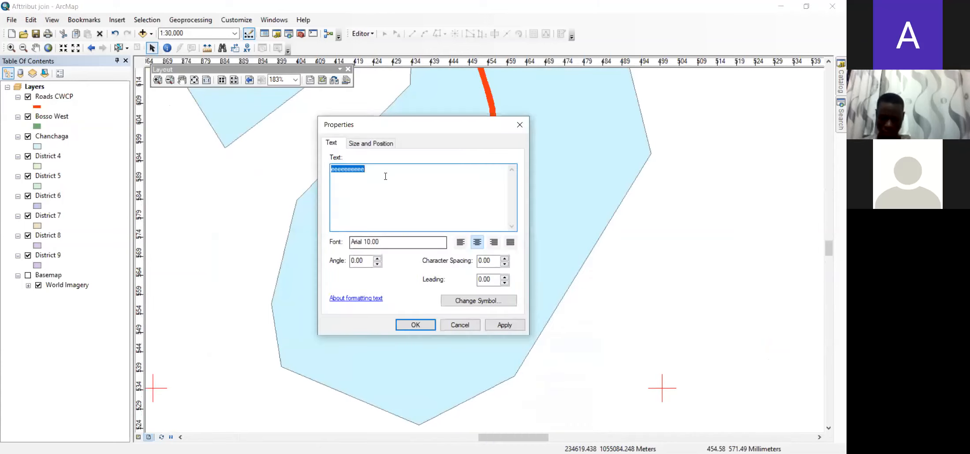
drag(373, 168, 330, 155)
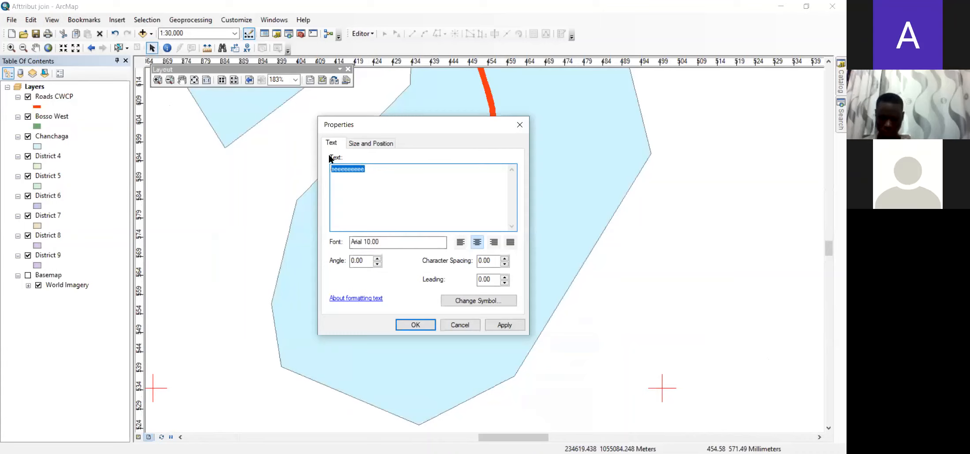
text(Produc)
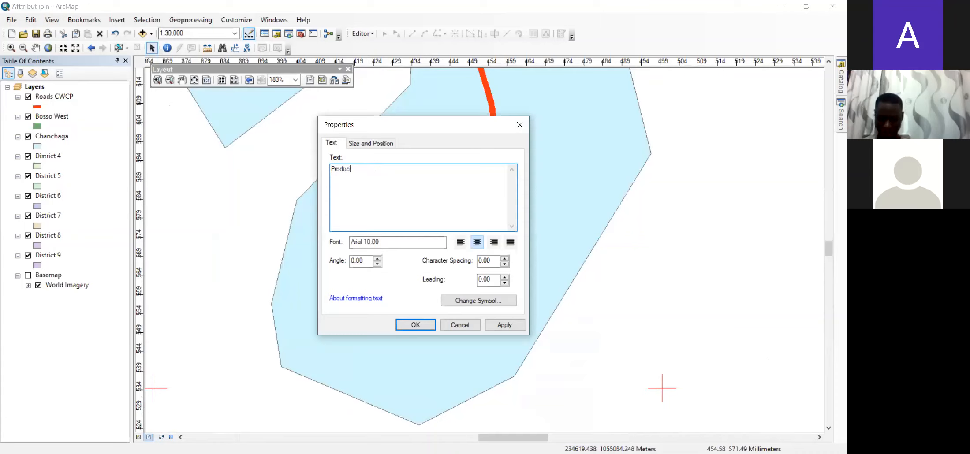
text(ed by:)
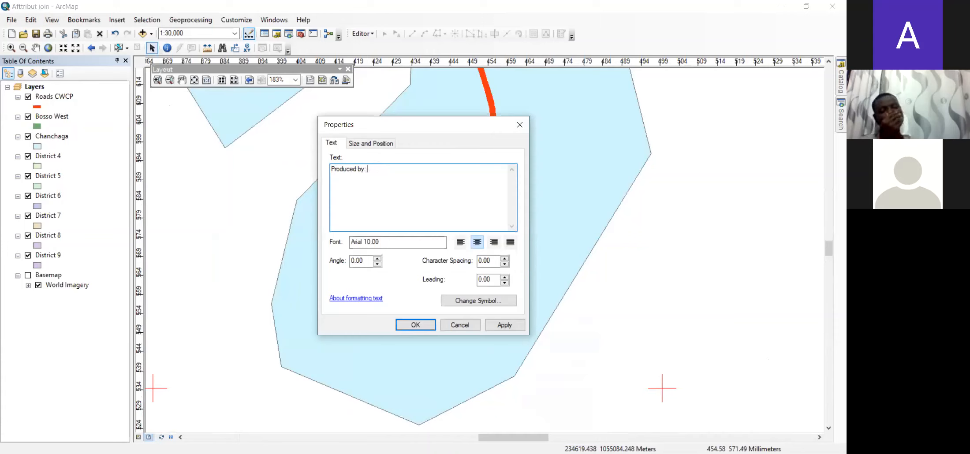
text( Mr AAU)
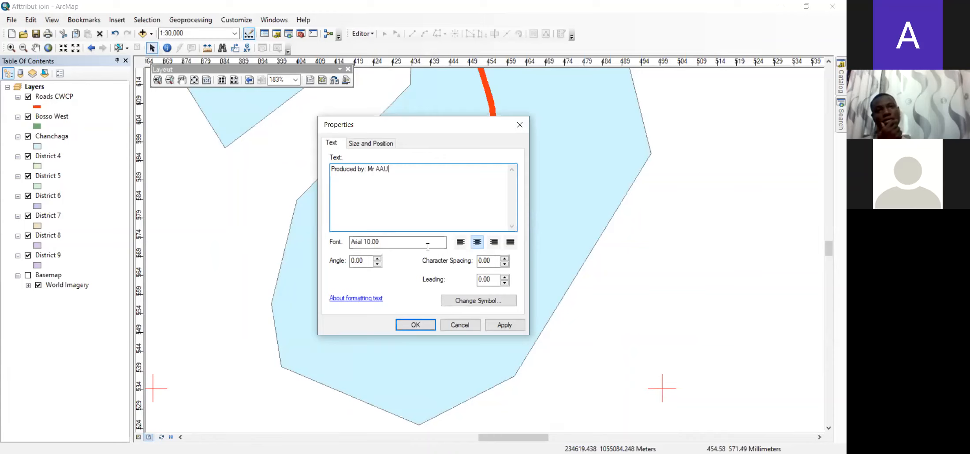
Set the "Produced by" text's symbol to Arial at size 50 and apply the changes to the element
click(471, 304)
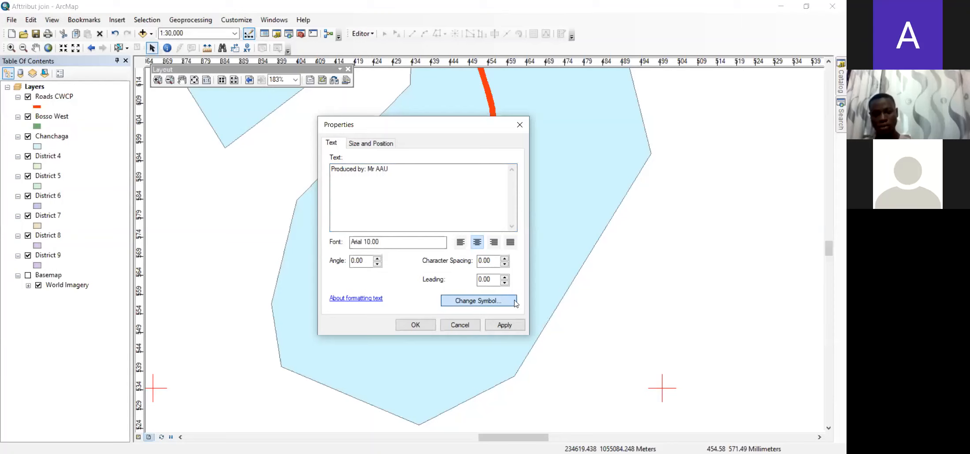
click(491, 303)
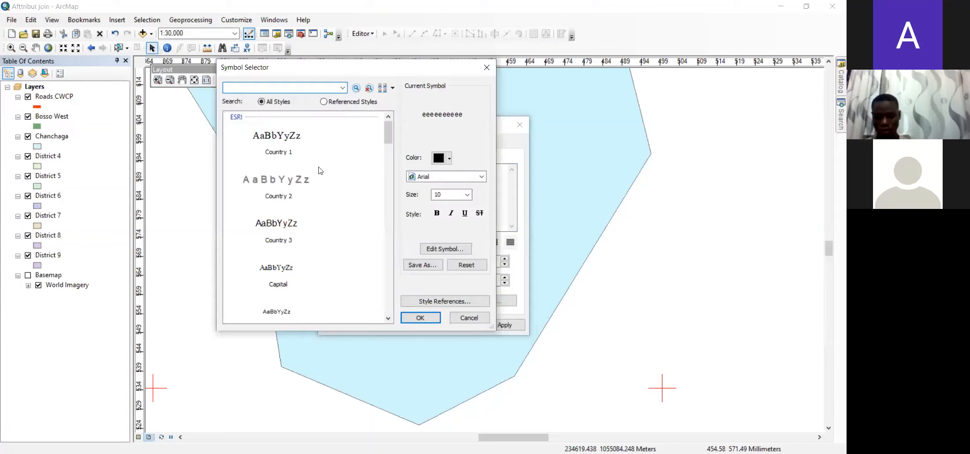
click(434, 178)
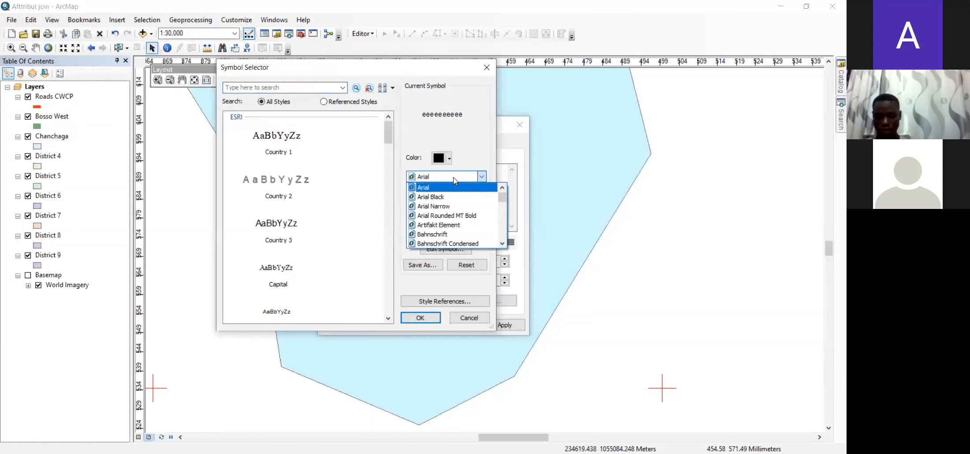
click(430, 187)
click(449, 197)
text(50)
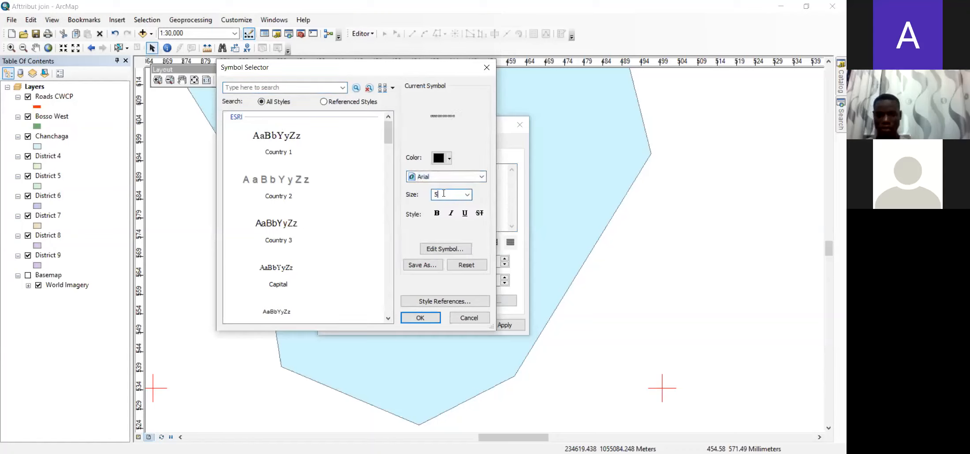
click(420, 319)
click(416, 325)
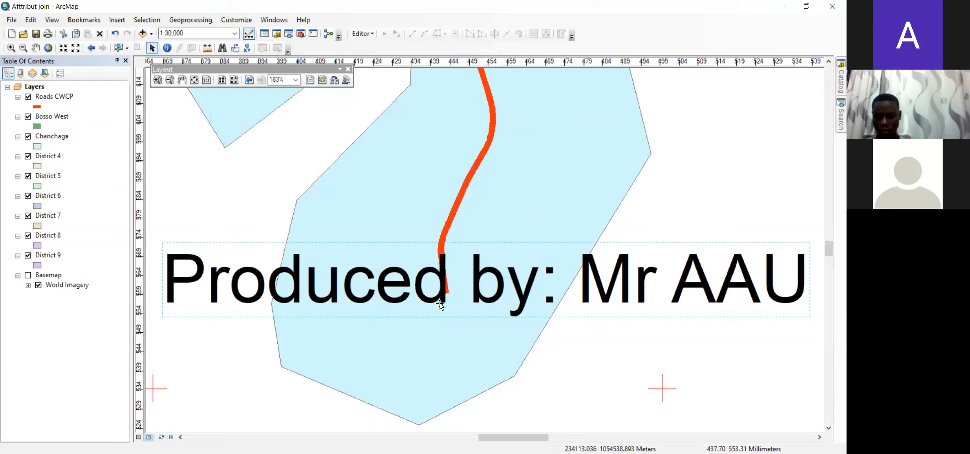
Move the "Produced by" text off the Chanchaga district to the empty space below the coloured Nigeria map picture
scroll(440, 309, up, 2)
scroll(441, 303, down, 3)
scroll(441, 304, down, 8)
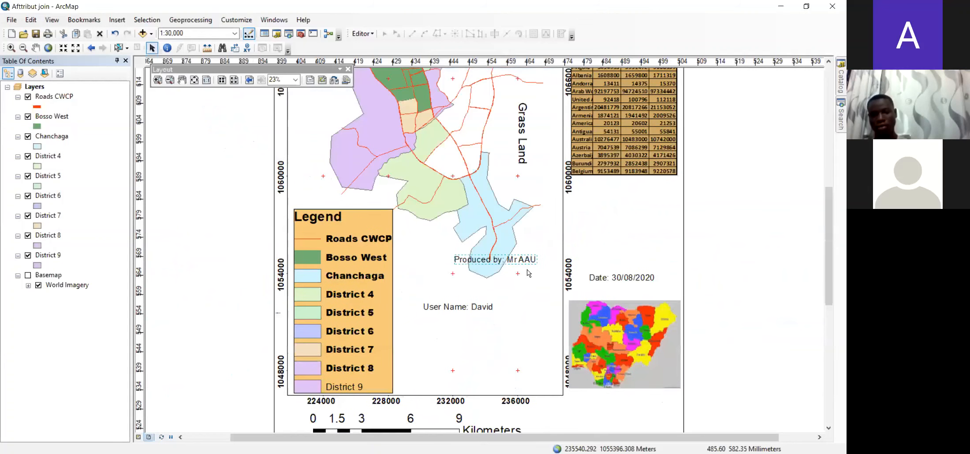
drag(520, 258, 629, 418)
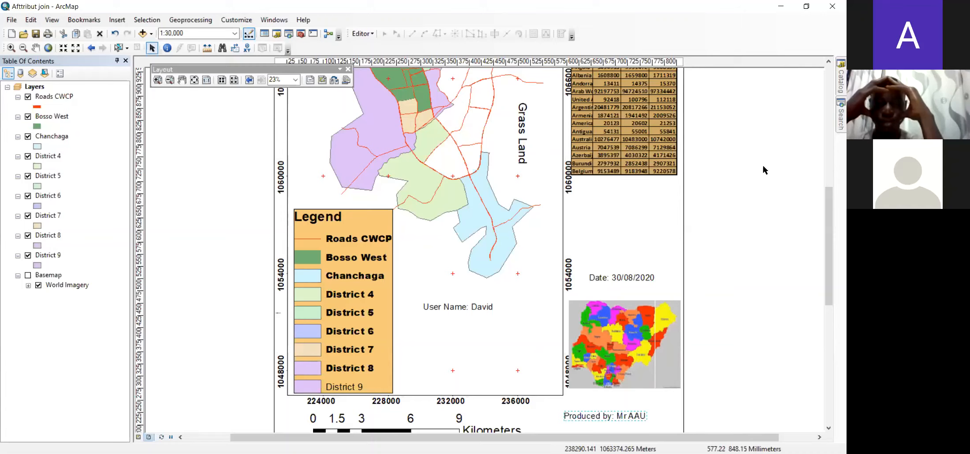
Insert a new data frame into the layout and move it up and left over the District 4 area
scroll(479, 242, up, 2)
scroll(479, 241, up, 3)
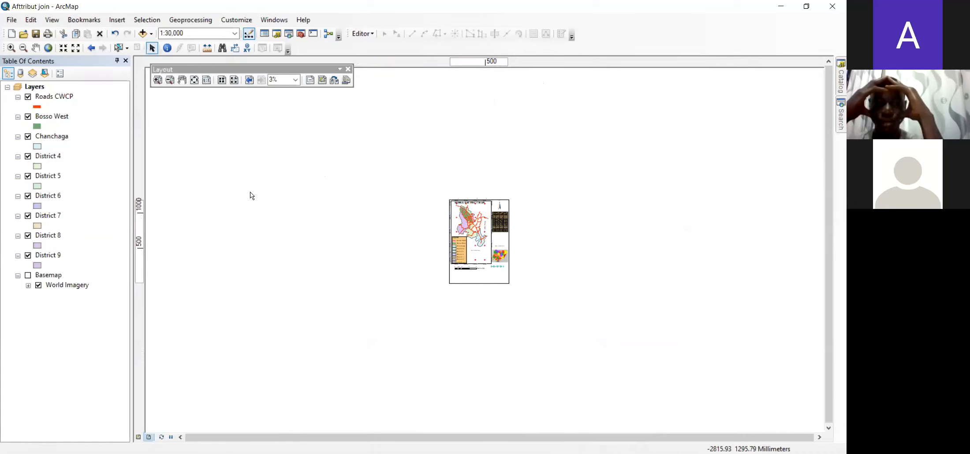
scroll(481, 233, down, 3)
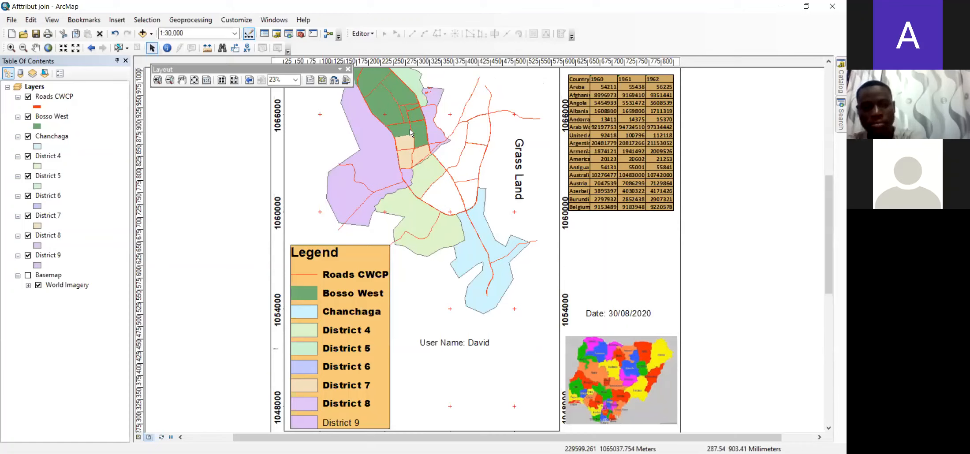
click(122, 20)
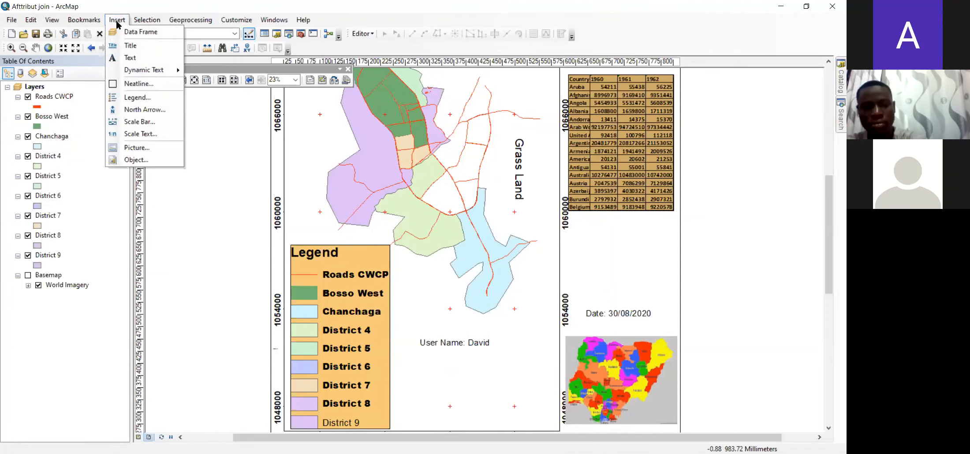
click(152, 36)
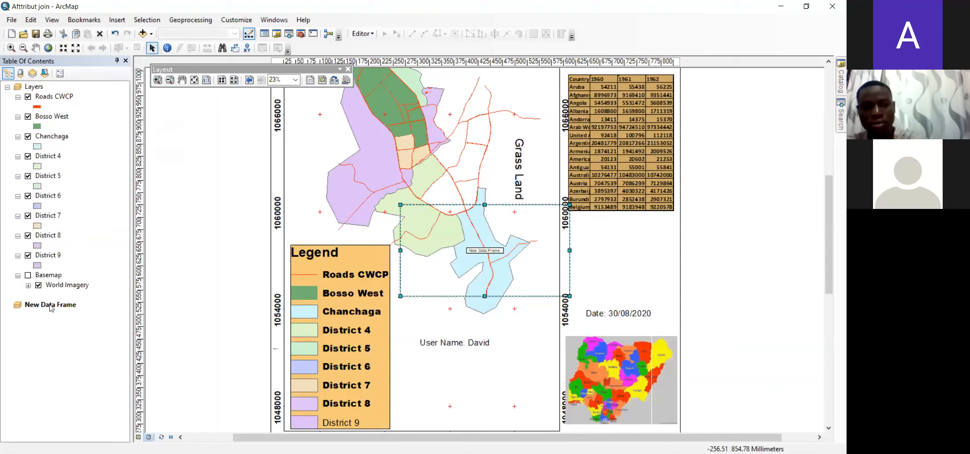
click(50, 305)
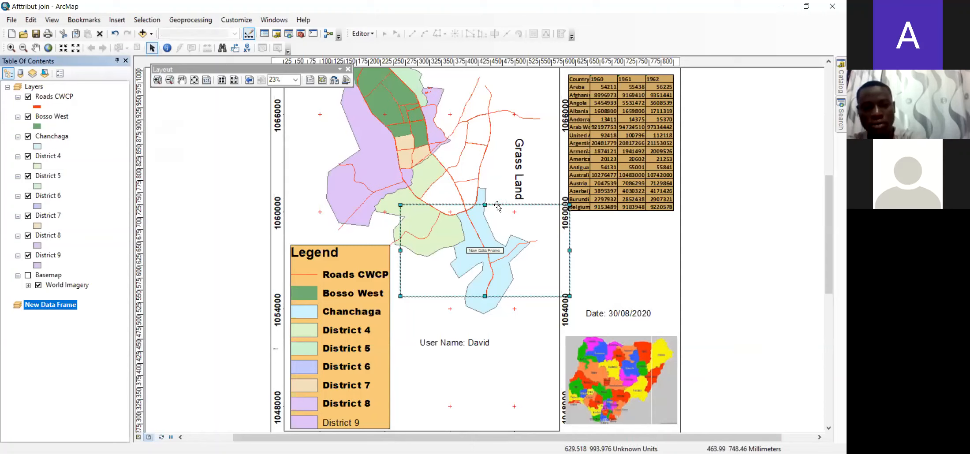
drag(498, 207, 449, 174)
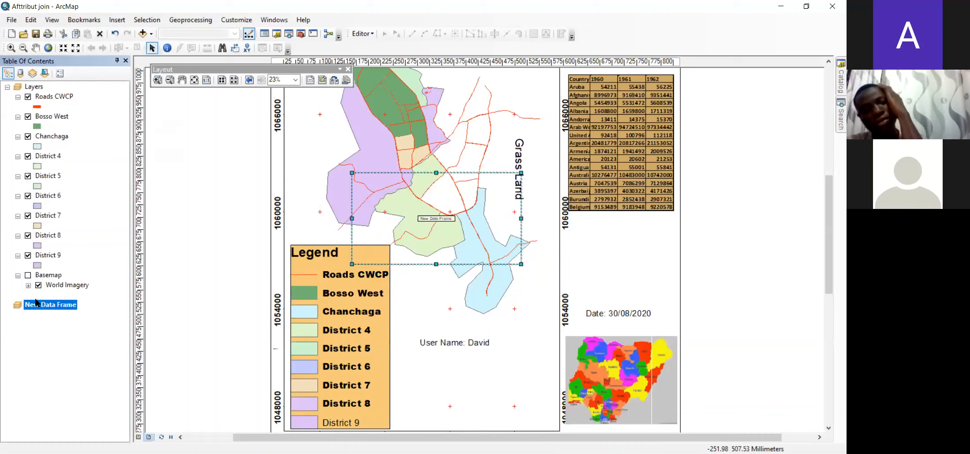
click(40, 87)
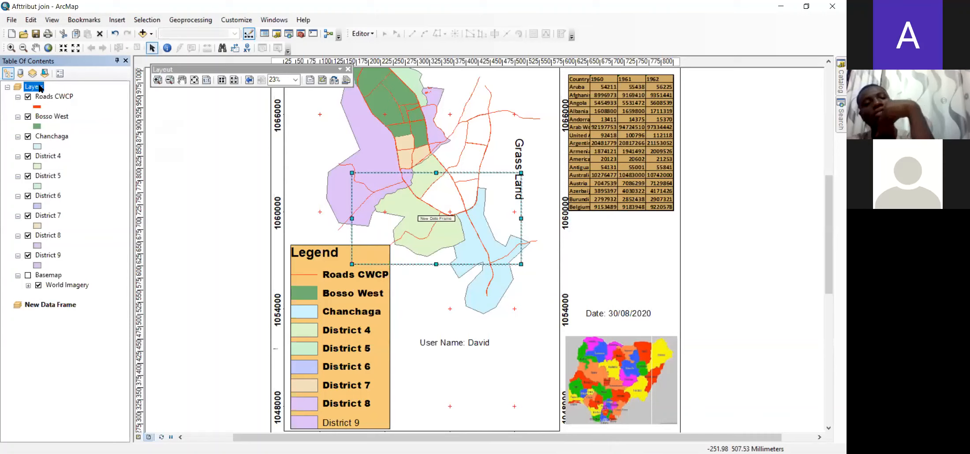
click(62, 307)
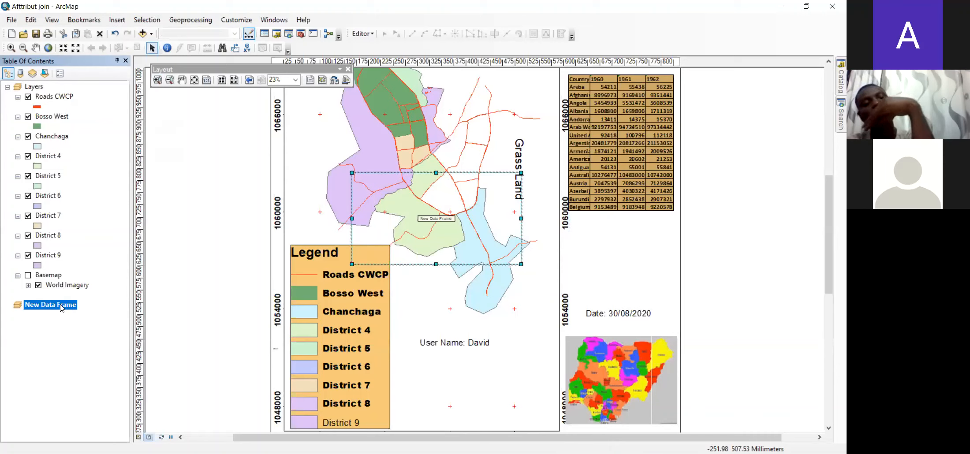
click(36, 86)
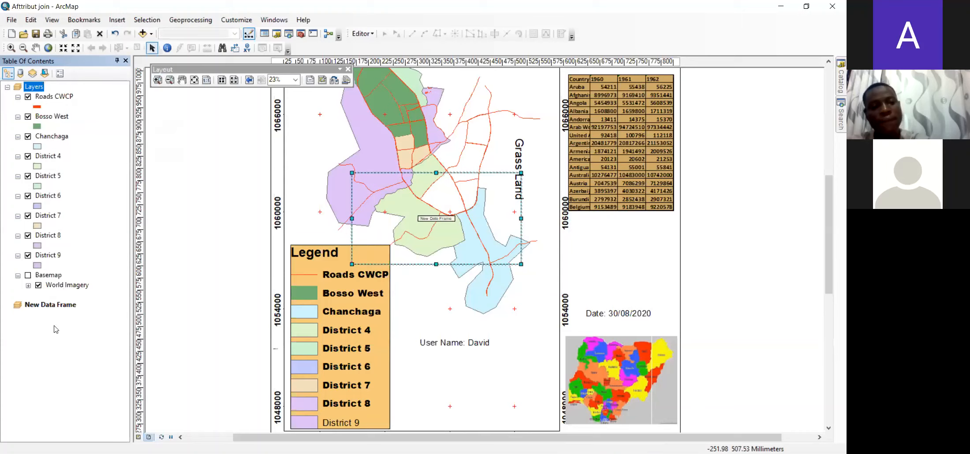
click(62, 307)
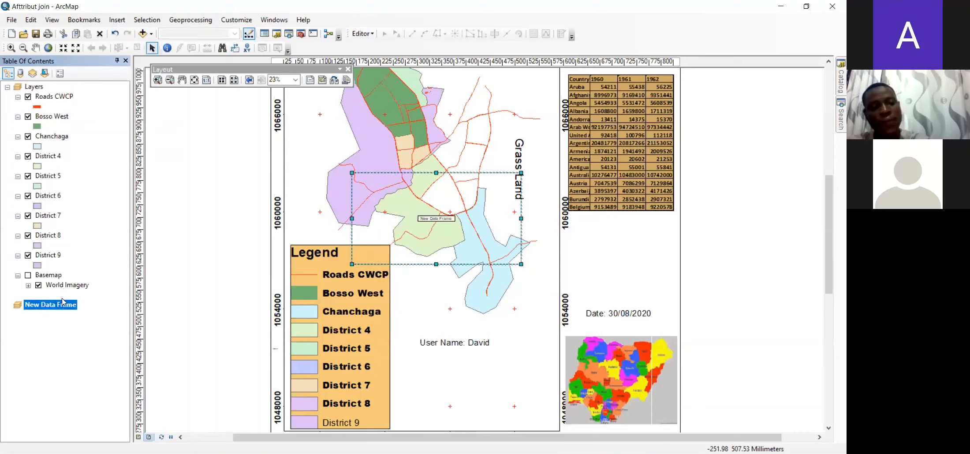
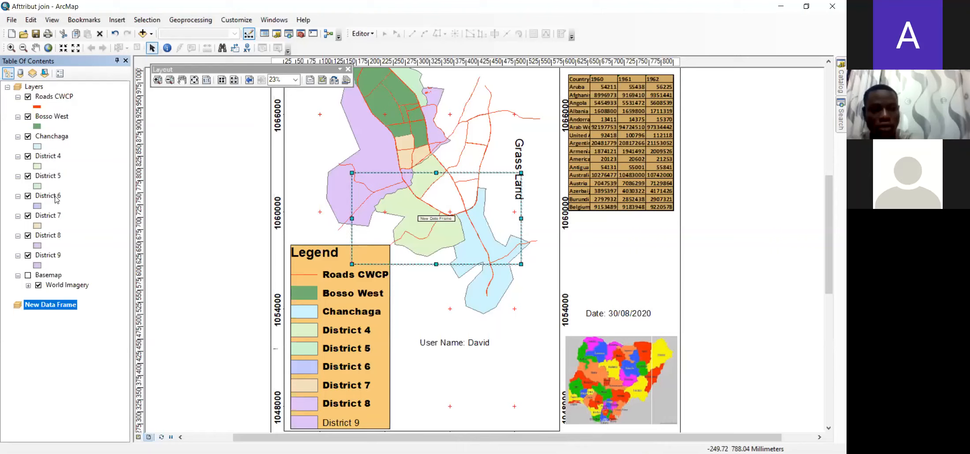
Copy the Bosso West layer from the Layers data frame and paste it into the new data frame
click(60, 119)
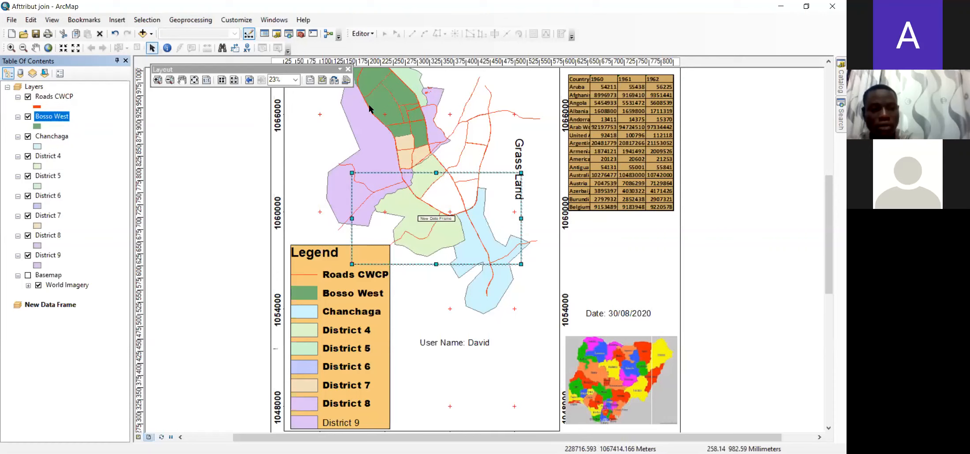
right_click(50, 120)
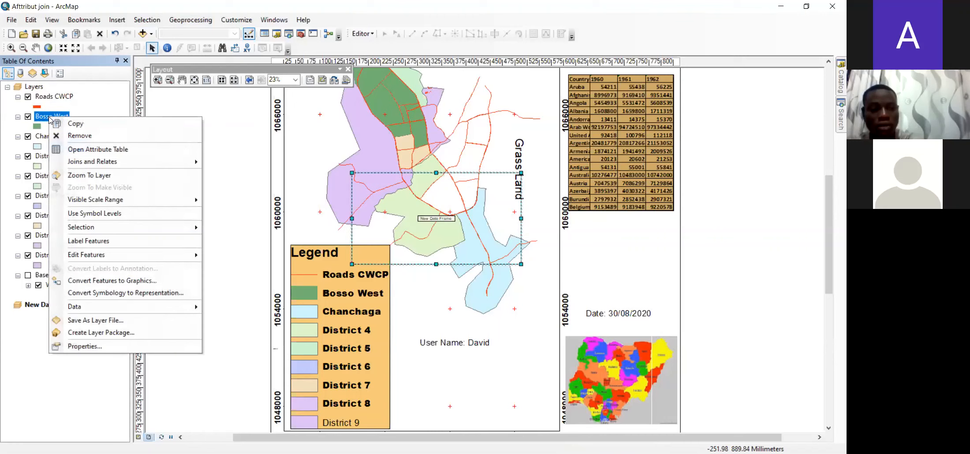
click(101, 128)
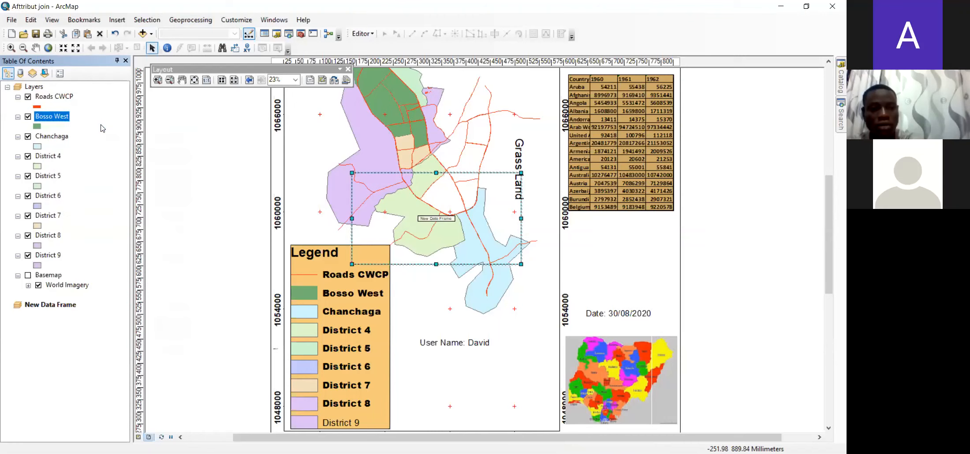
click(64, 305)
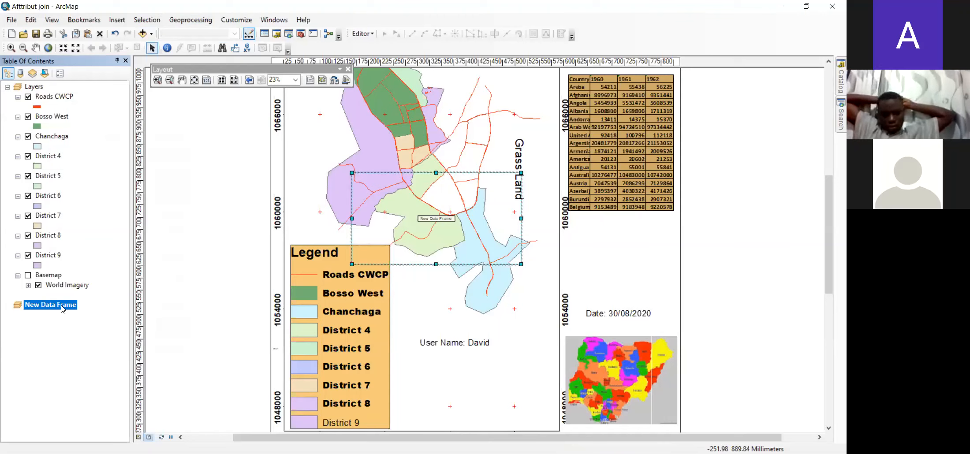
right_click(61, 310)
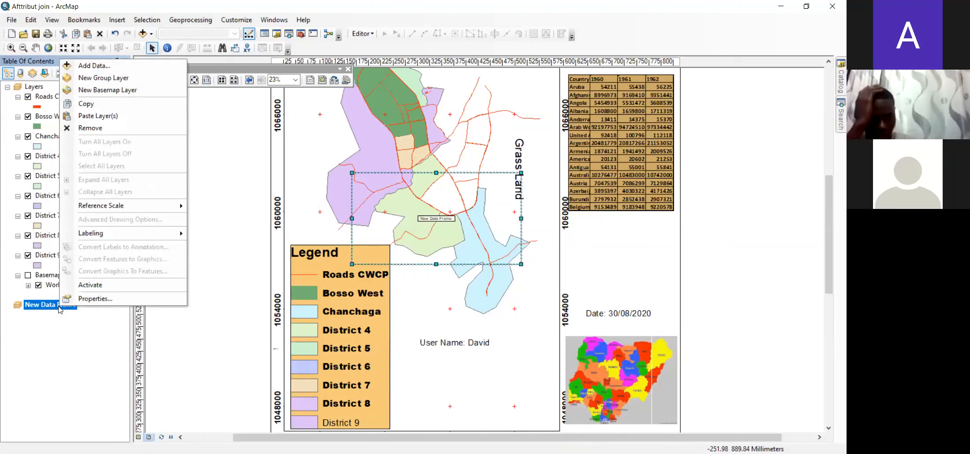
click(117, 117)
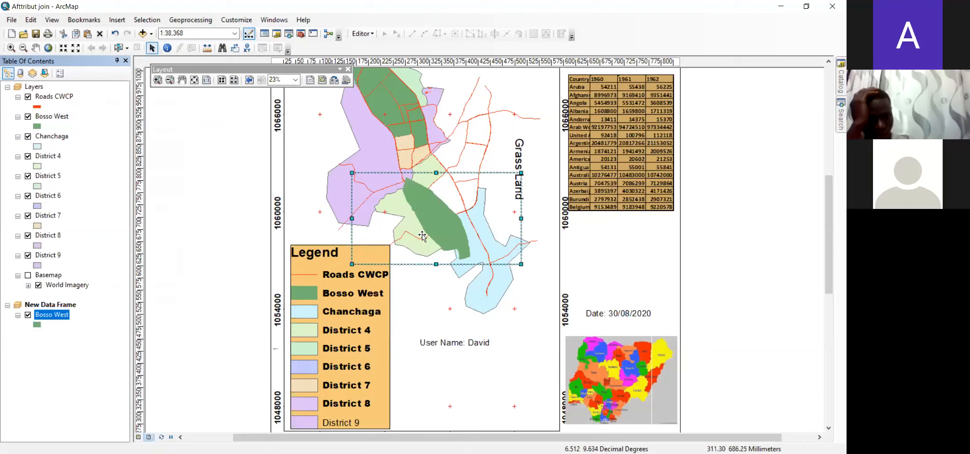
Make the main Layers data frame active again by selecting it in the layout and the layer tree
key(Tab)
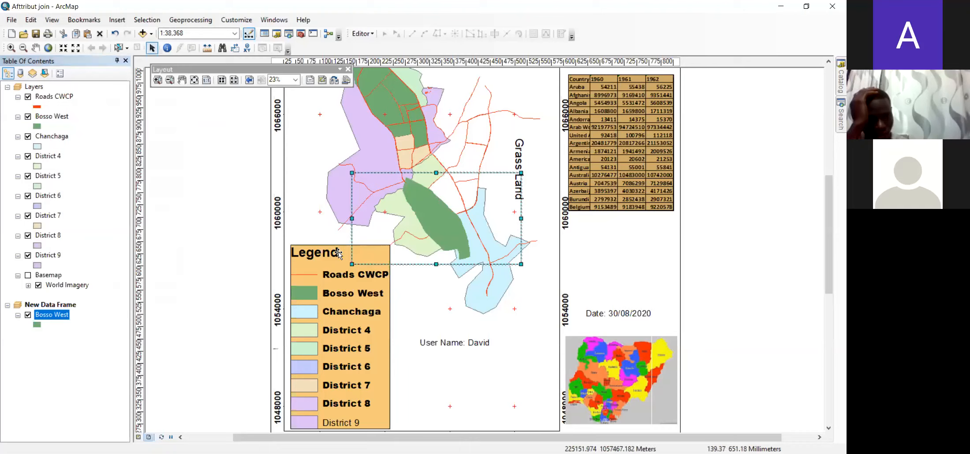
click(462, 173)
scroll(462, 247, down, 2)
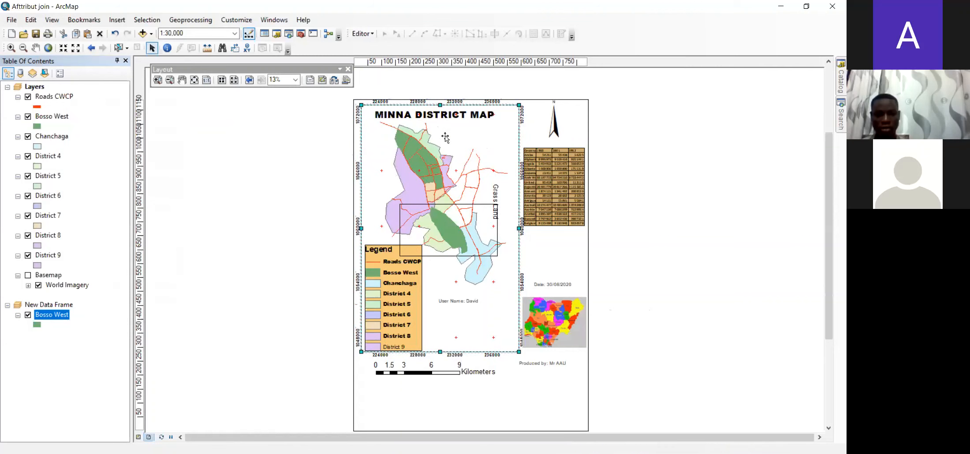
click(34, 87)
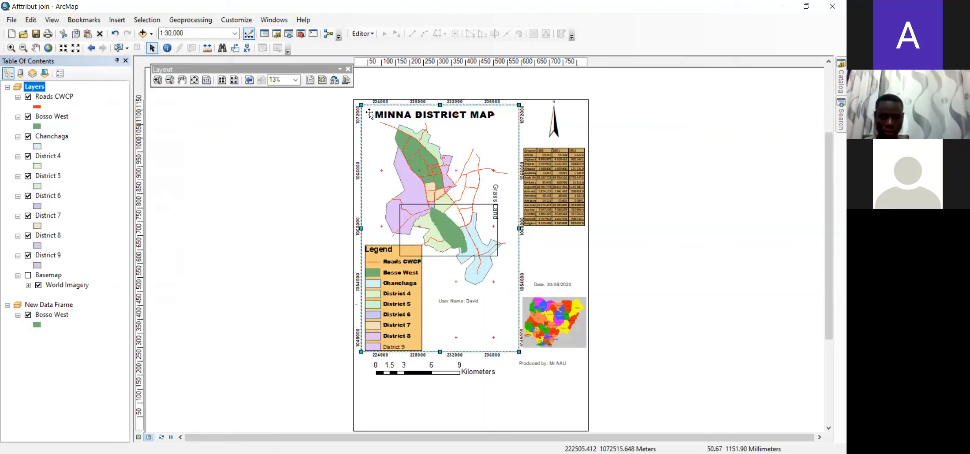
Shrink the Layers data frame from its upper-left corner and enlarge the new data frame up to just below the title
drag(362, 105, 384, 241)
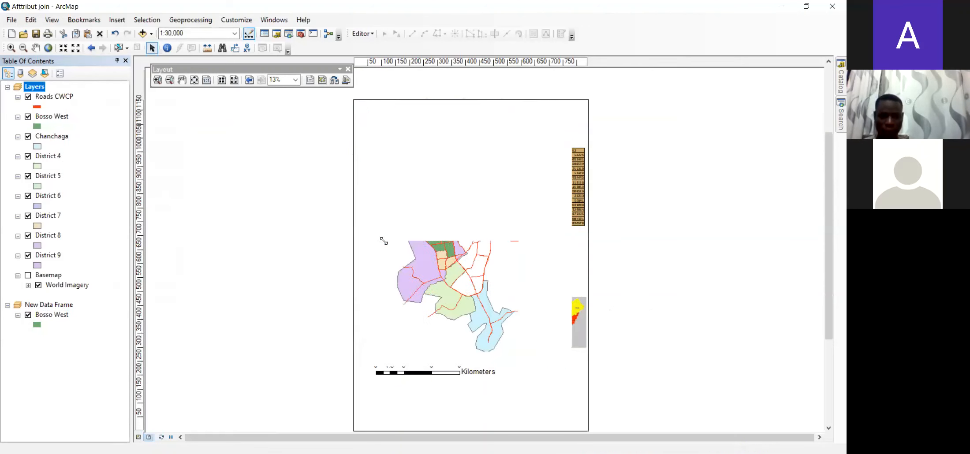
click(473, 215)
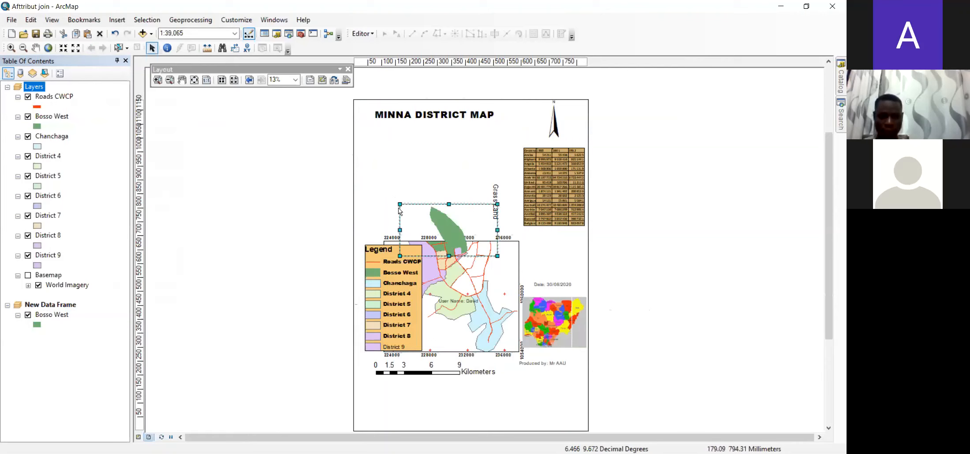
drag(400, 204, 380, 124)
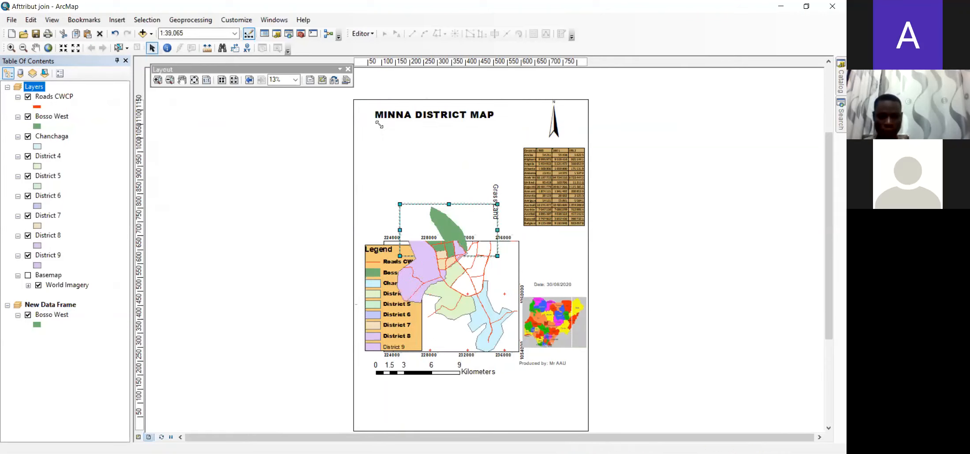
Move the coloured Nigeria map picture and the attribute table off the page into the empty space beside it
click(491, 313)
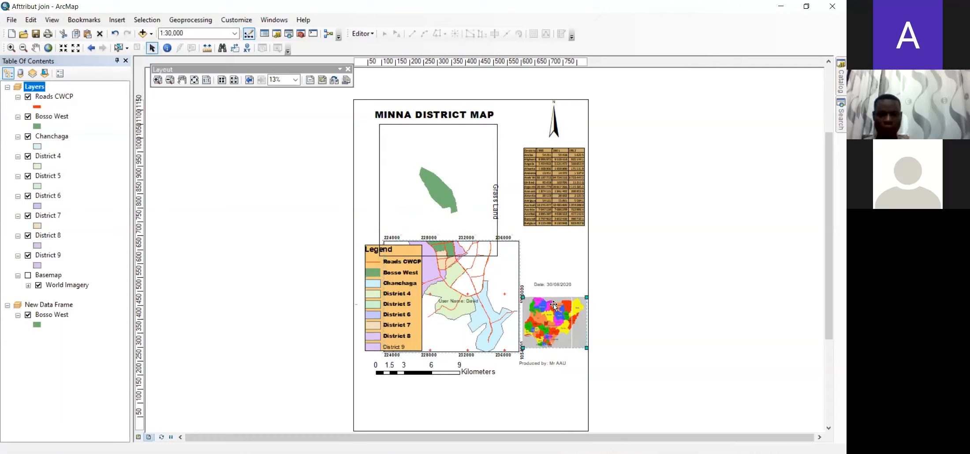
drag(554, 308, 654, 297)
click(557, 173)
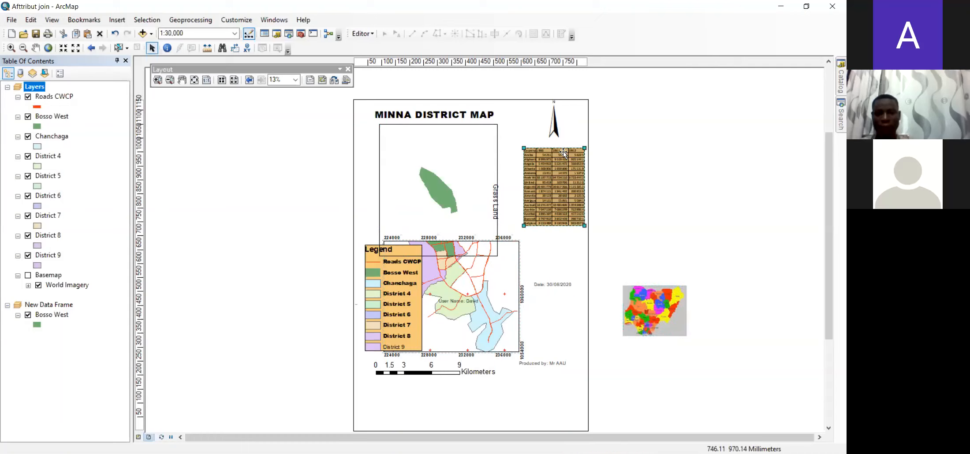
drag(563, 152, 667, 138)
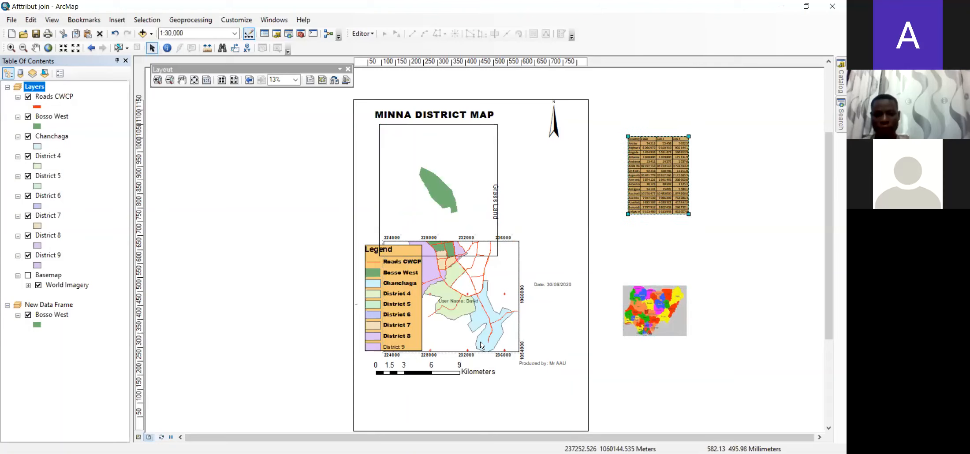
Set the Layers data frame's scale to 1:50,000 and move the frame and the scale bar to the page's lower-right area
click(443, 292)
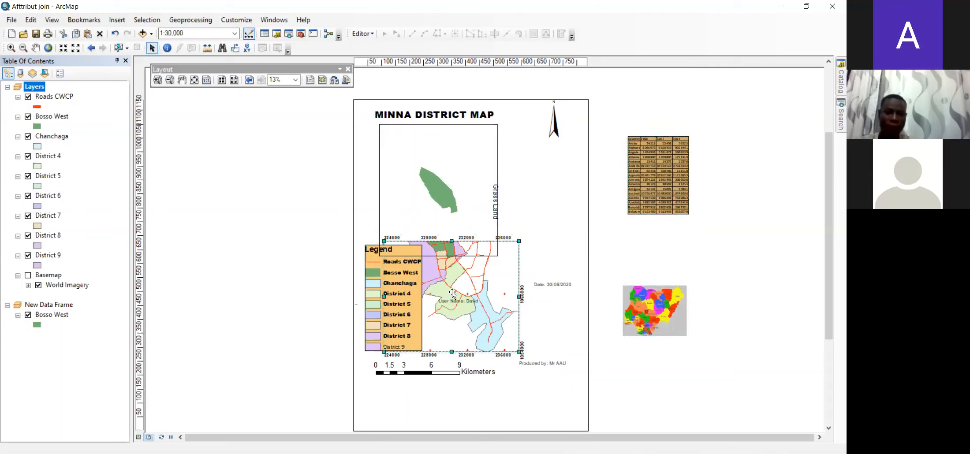
click(170, 33)
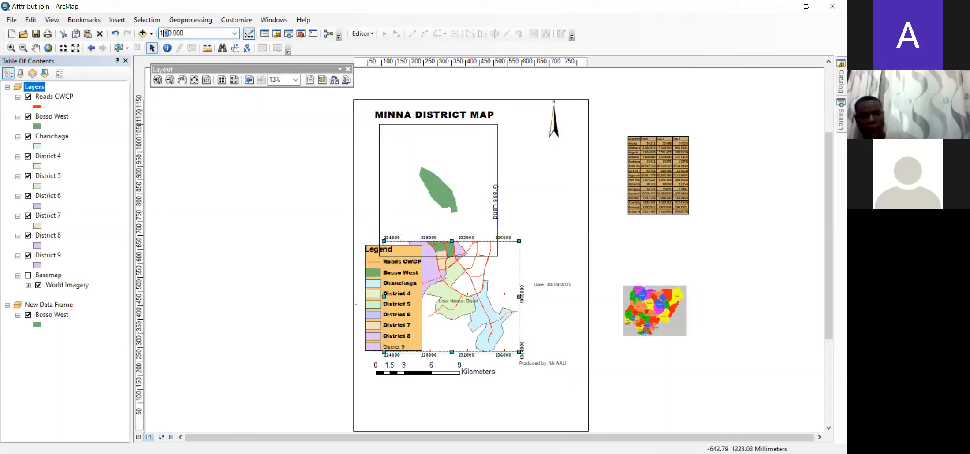
key(Return)
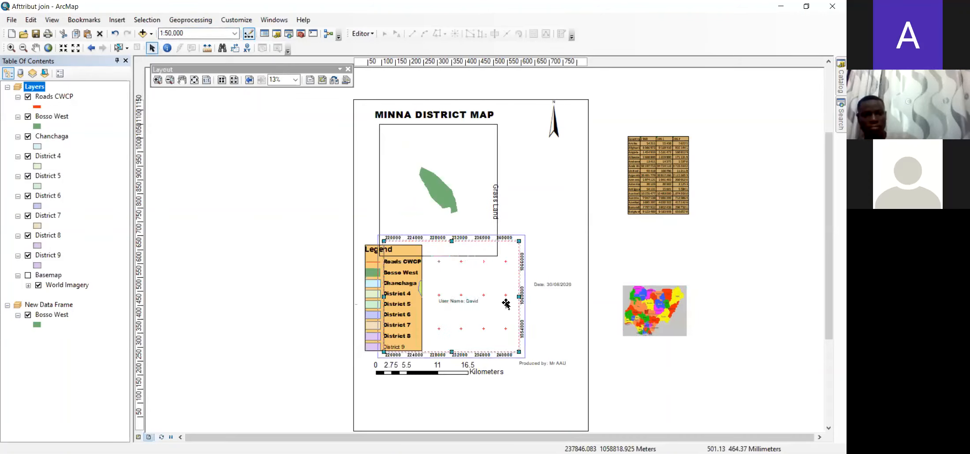
drag(499, 314, 549, 367)
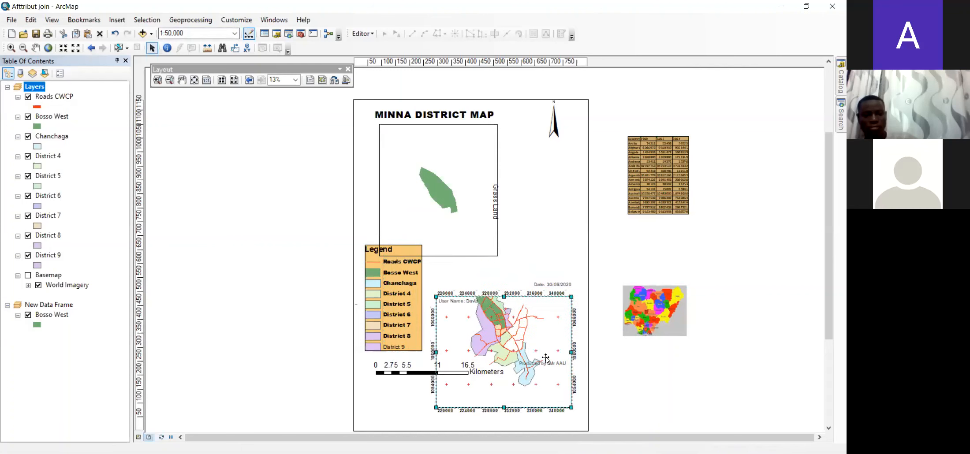
drag(406, 372, 474, 400)
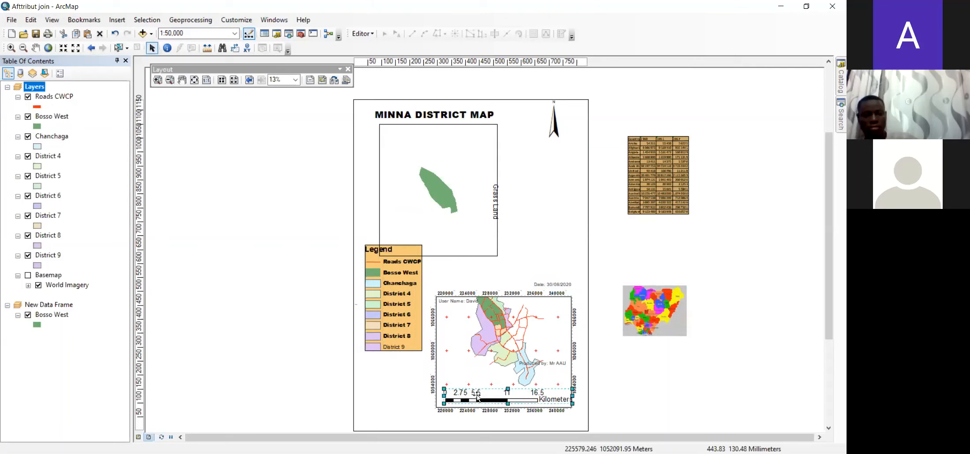
Enlarge the new data frame from its lower-right corner so it fills the area just above the district map
click(495, 249)
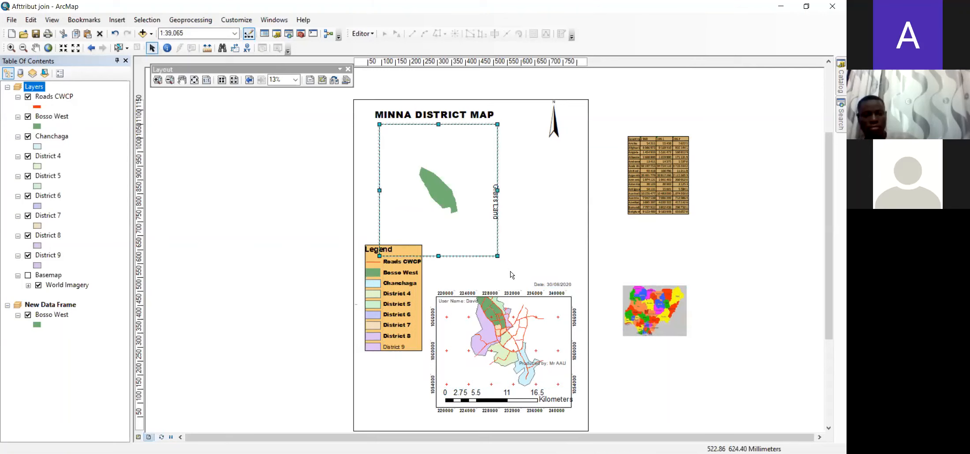
drag(498, 256, 581, 415)
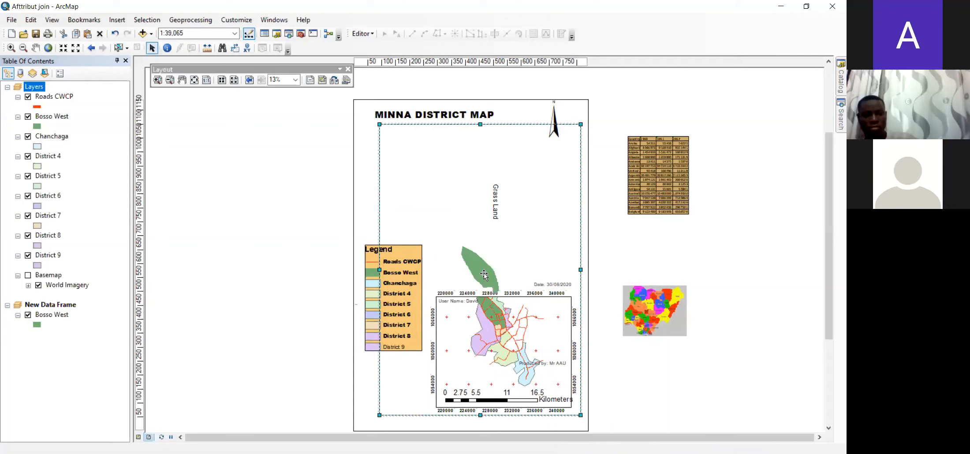
drag(581, 416, 564, 291)
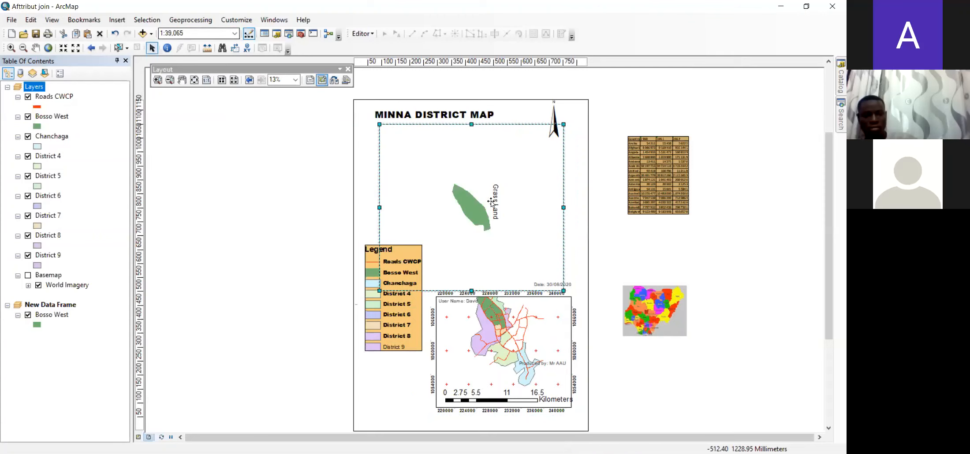
Try a scale of 1:10,000 for the new data frame
click(190, 32)
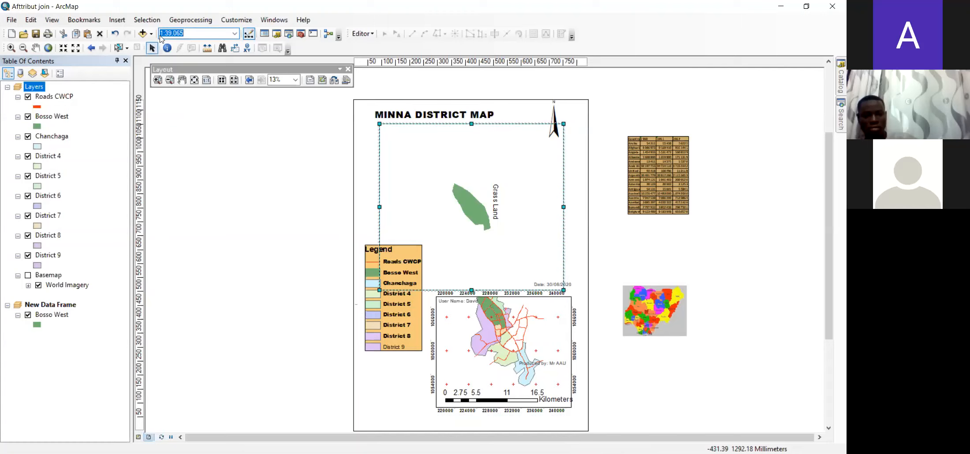
text(10,000)
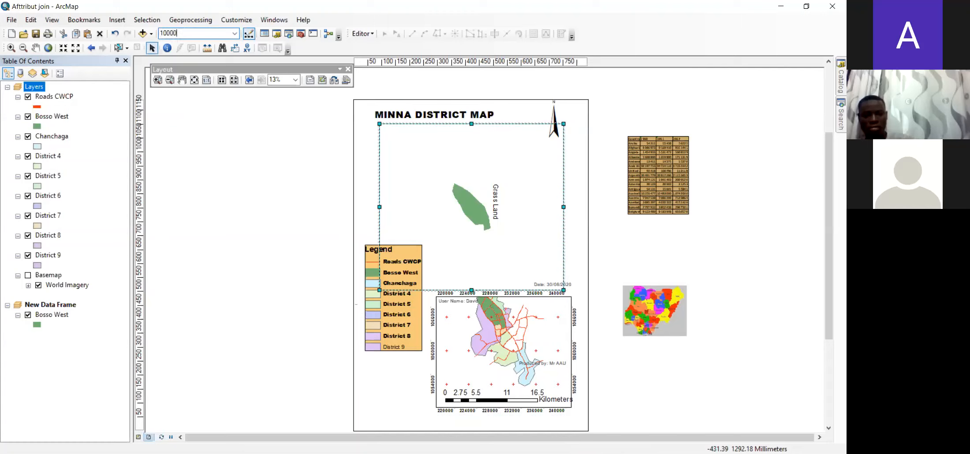
key(Return)
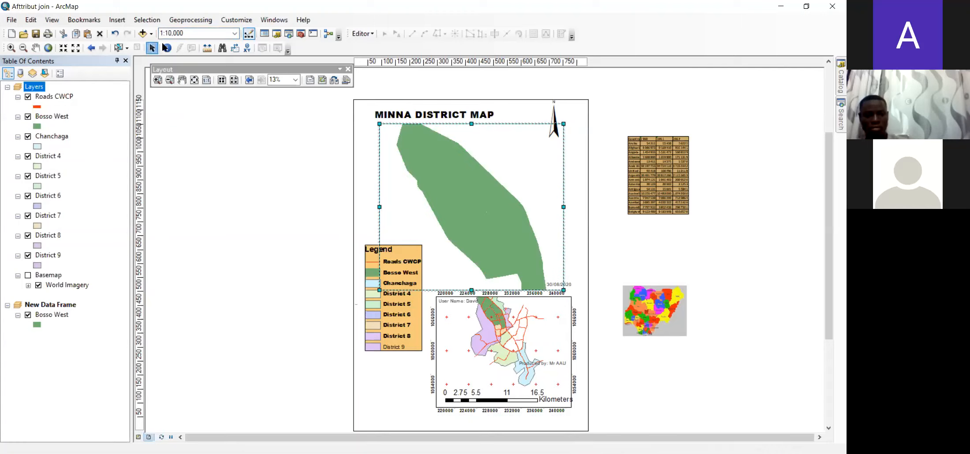
Set the new data frame's scale to 1:15,000 and extend its upper-left corner slightly outward
click(169, 34)
click(170, 33)
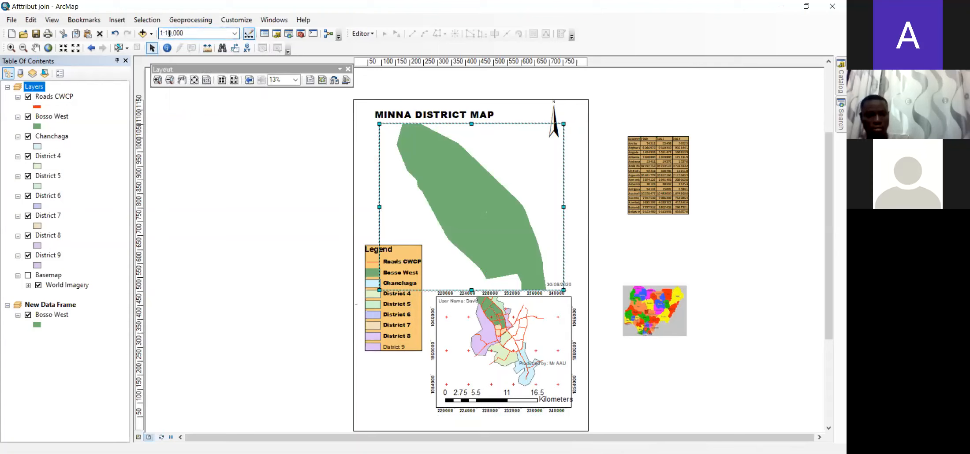
key(Delete)
text(5)
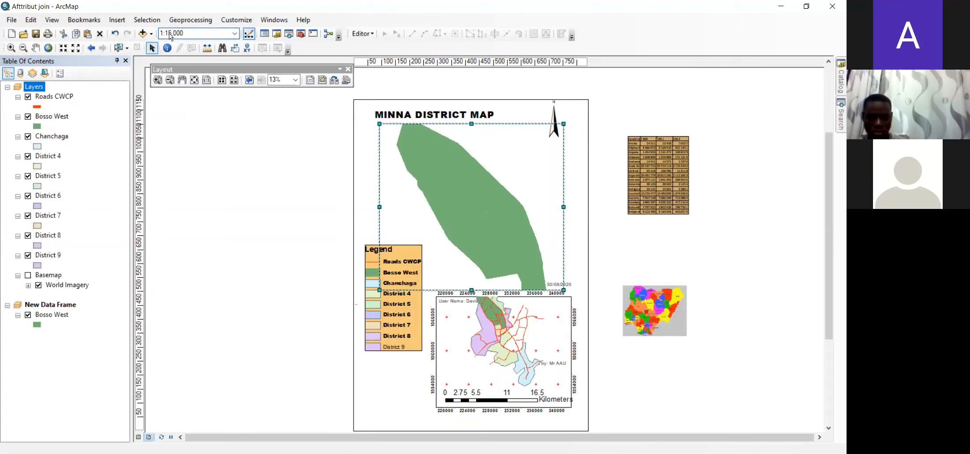
key(Return)
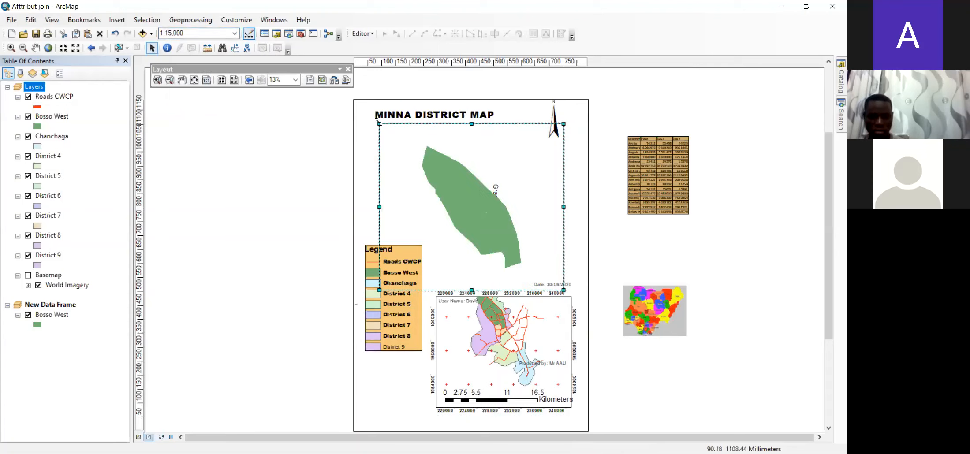
drag(376, 120, 377, 118)
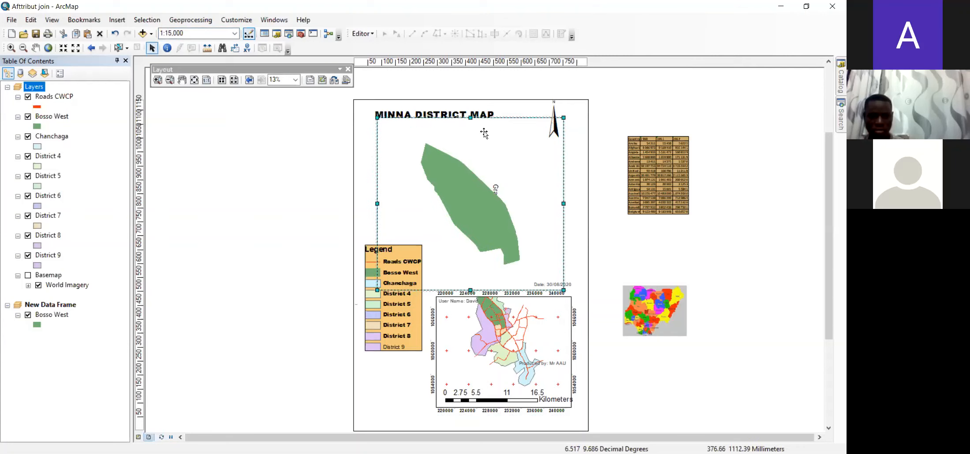
Move the bold MINNA DISTRICT MAP title from above the new data frame onto the Layers data frame
click(558, 339)
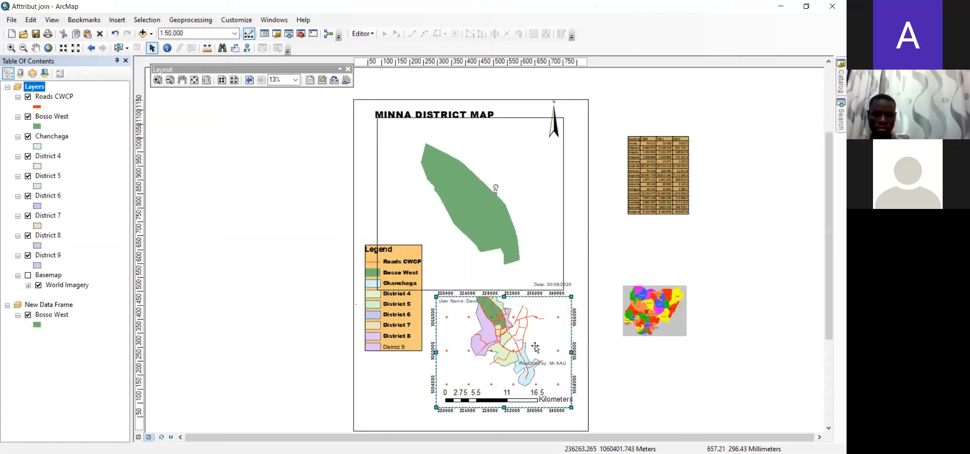
click(461, 114)
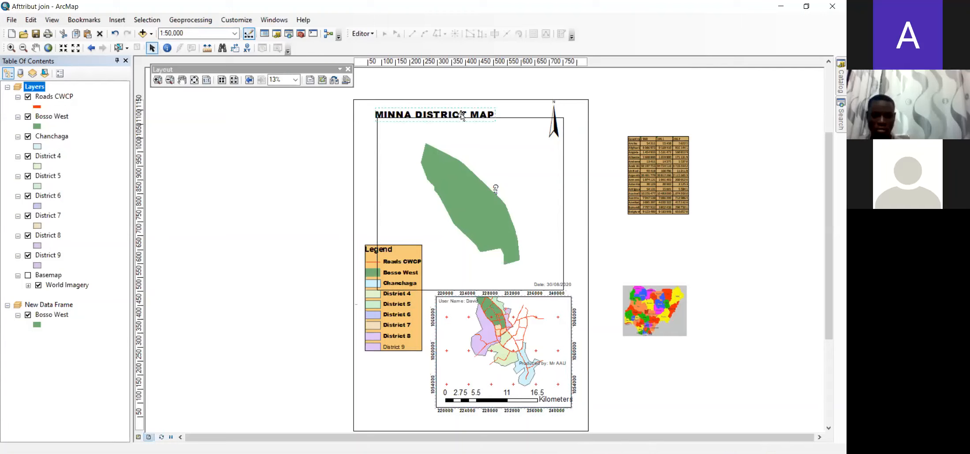
drag(461, 114, 524, 313)
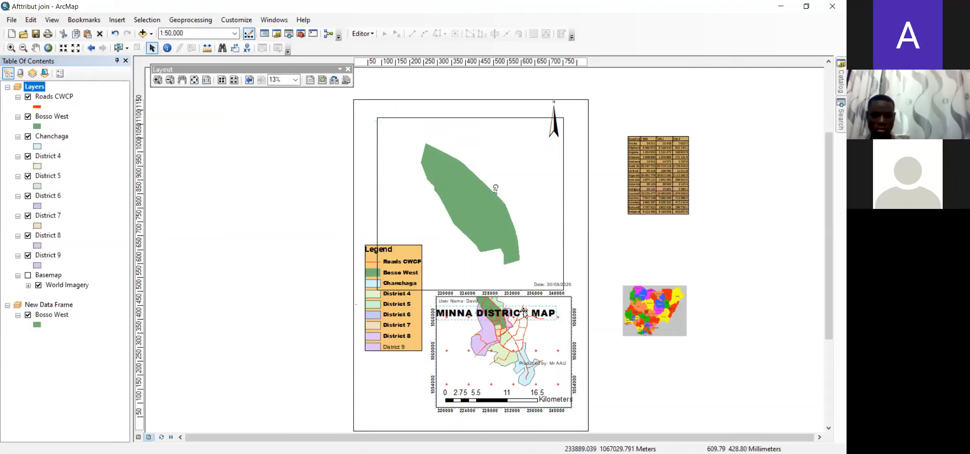
Insert a title for the new data frame and move it just above the frame's upper edge
click(462, 131)
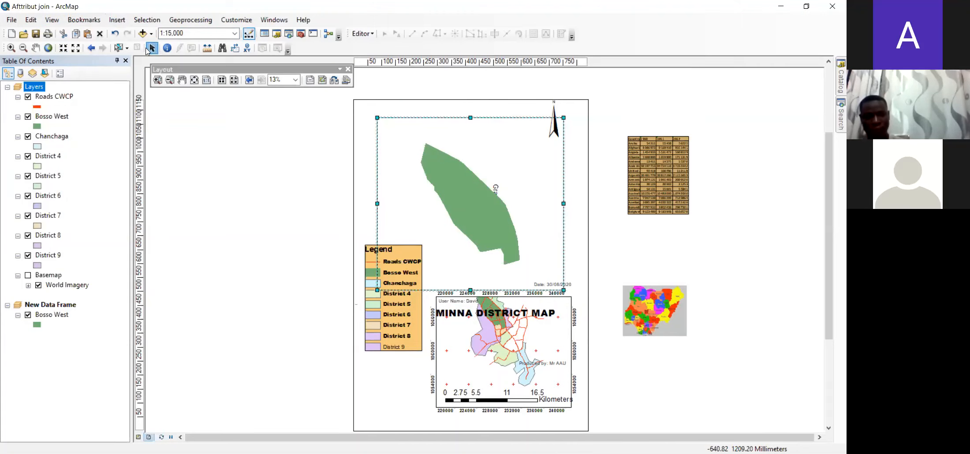
click(116, 19)
click(138, 50)
key(Return)
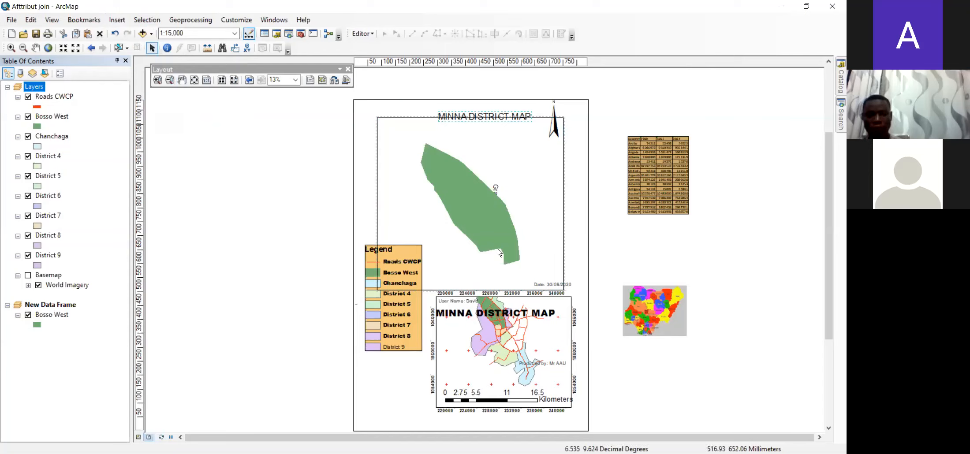
click(498, 181)
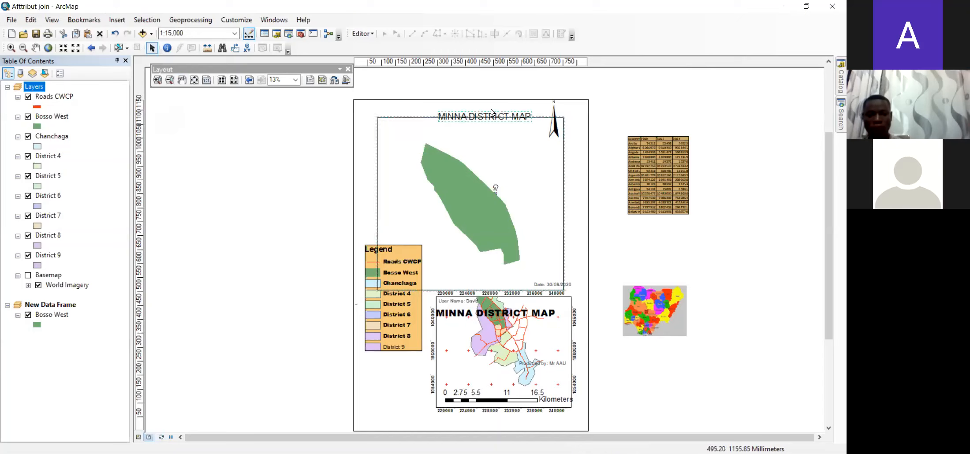
drag(492, 113, 479, 104)
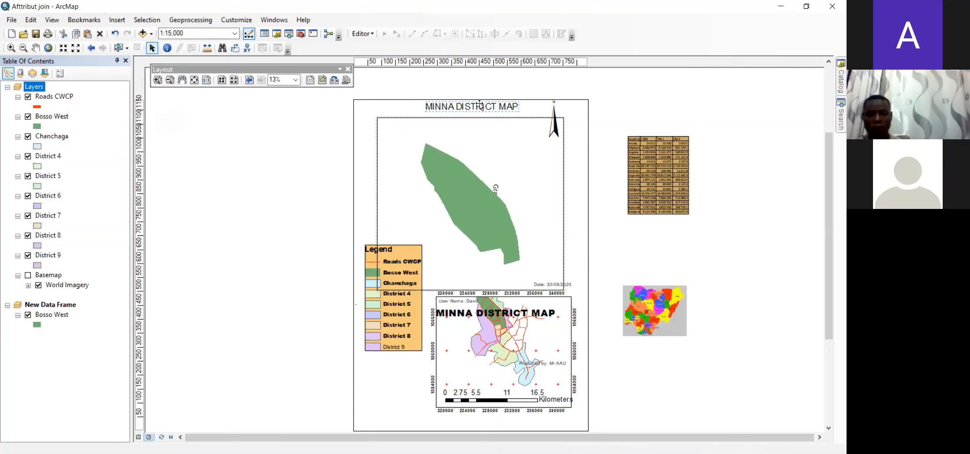
Replace the text of the newly inserted title with BOSSO WEST MAP
double_click(454, 106)
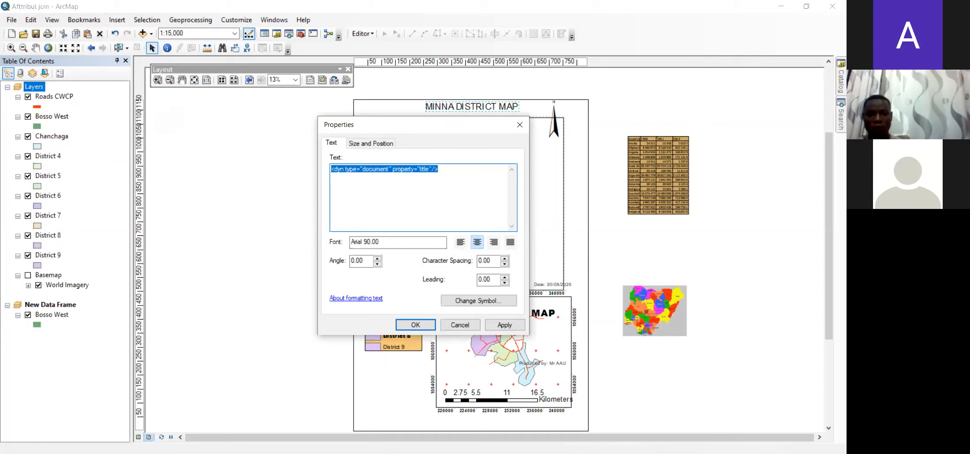
text(BOSSO)
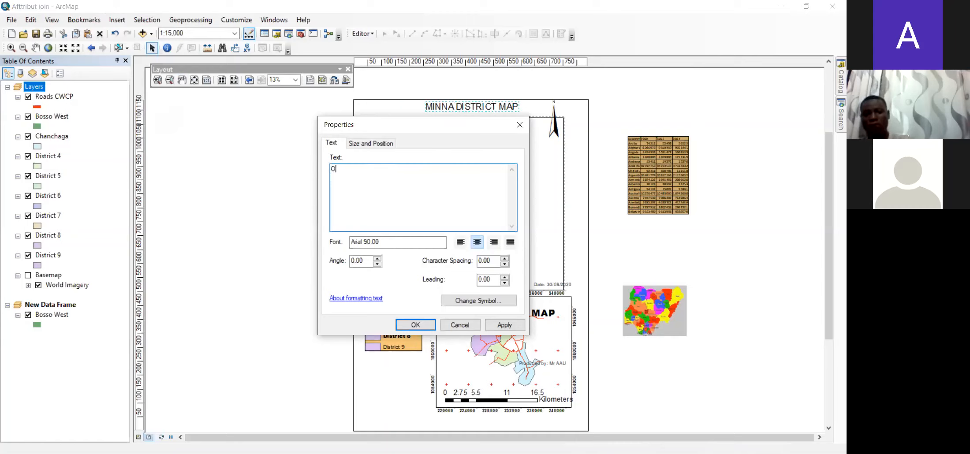
key(BackSpace)
key(BackSpace)
key(BackSpace)
key(BackSpace)
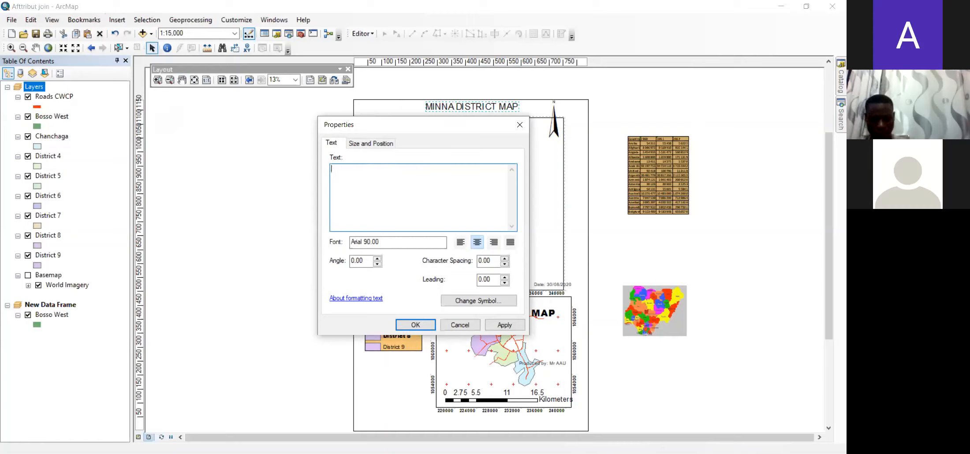
text(BOSSO WEST MAP)
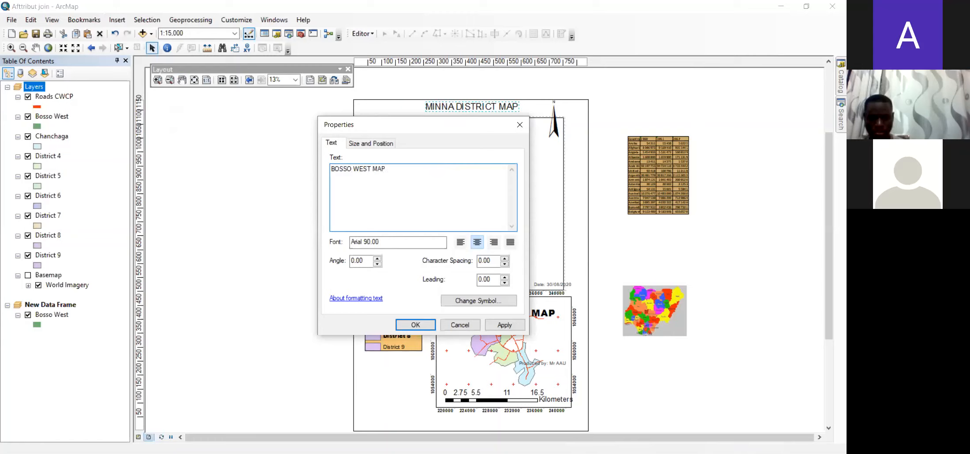
click(423, 326)
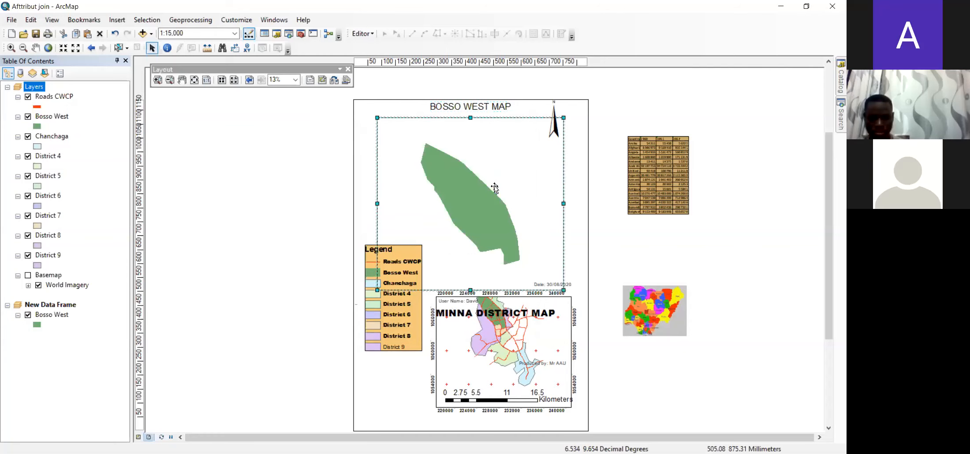
Move the Grass Land label off the Bosso West polygon into the page margin outside the new data frame
drag(495, 187, 583, 178)
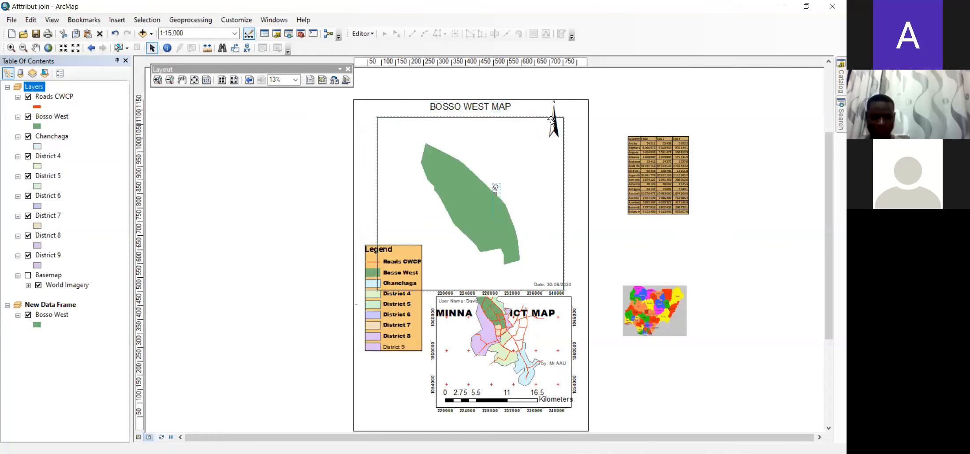
click(553, 111)
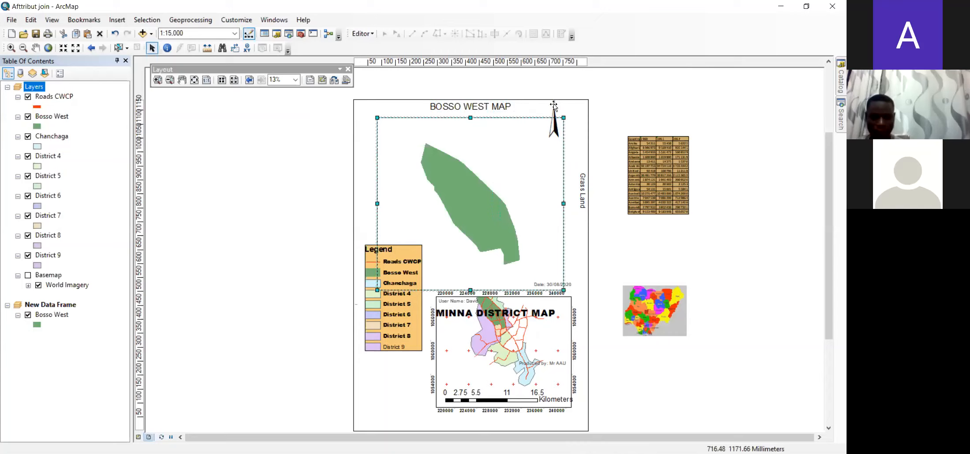
Move the north arrow inside the Bosso West data frame and the legend down beside the Minna District data frame
drag(554, 106, 551, 129)
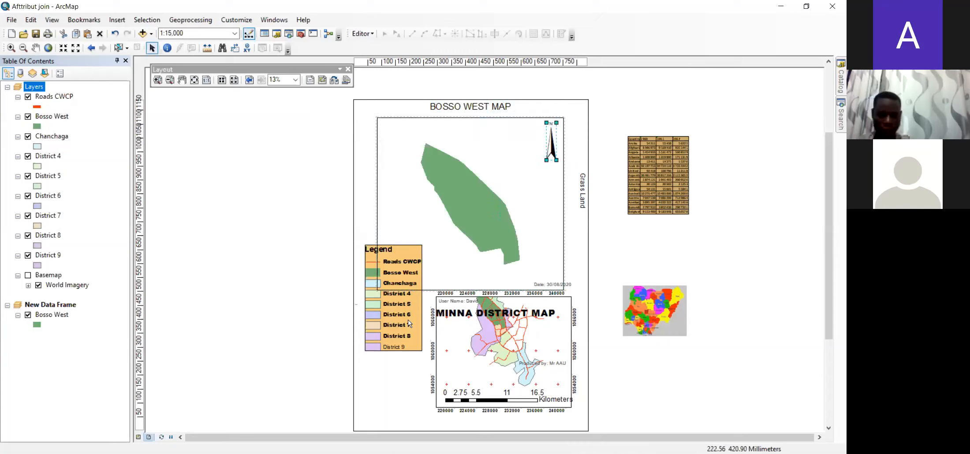
click(405, 295)
drag(406, 248, 417, 307)
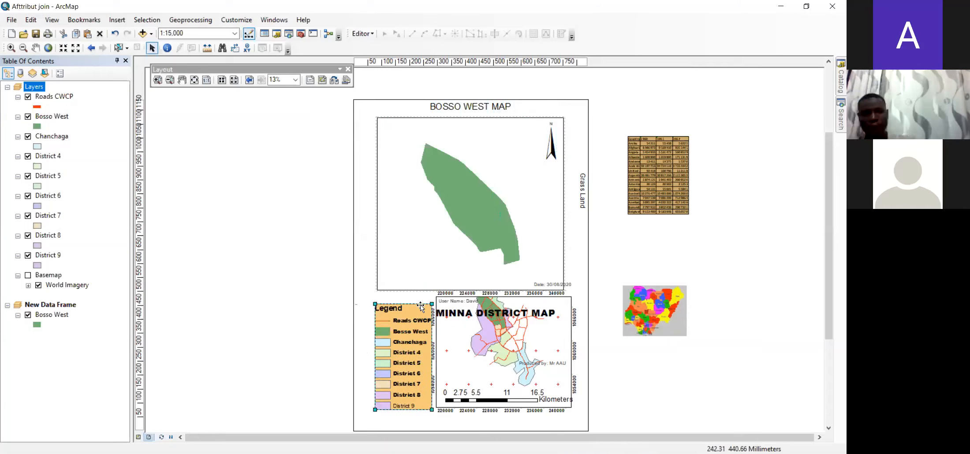
Pan the Minna District map slightly down within its data frame to bring the cut-off upper part of Bosso West into view
click(457, 195)
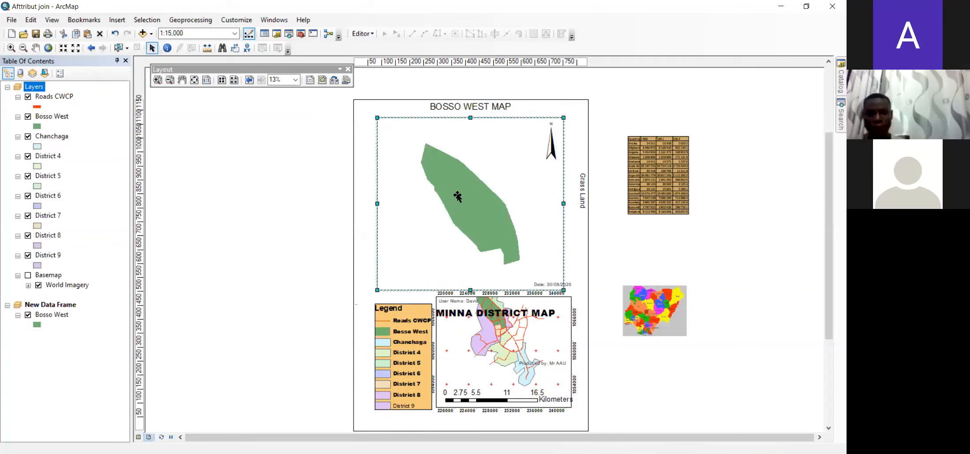
click(502, 366)
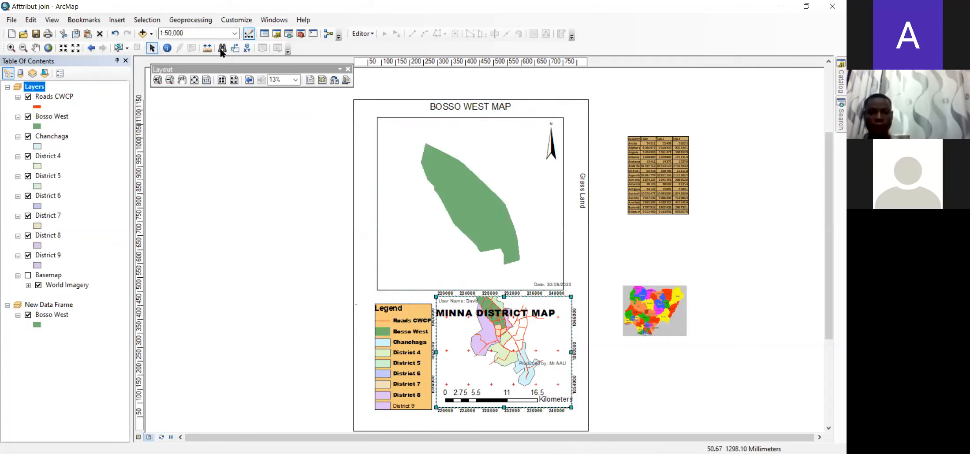
click(35, 47)
drag(493, 349, 491, 363)
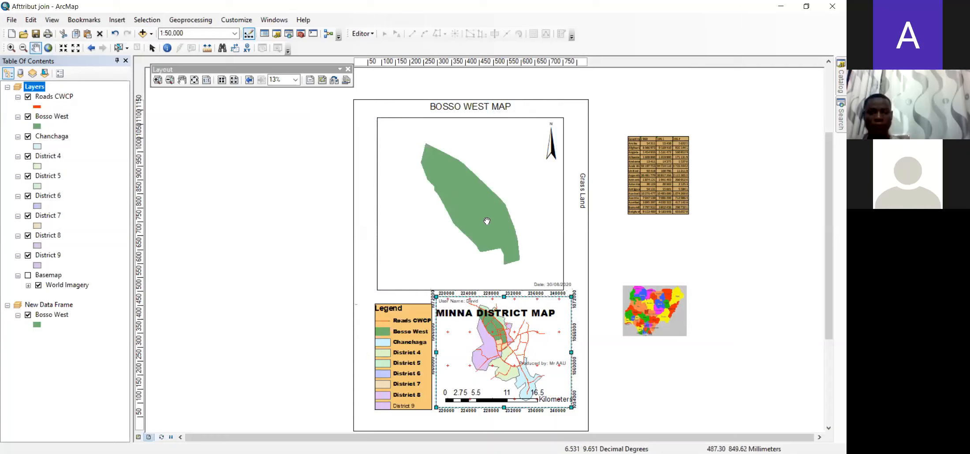
click(151, 48)
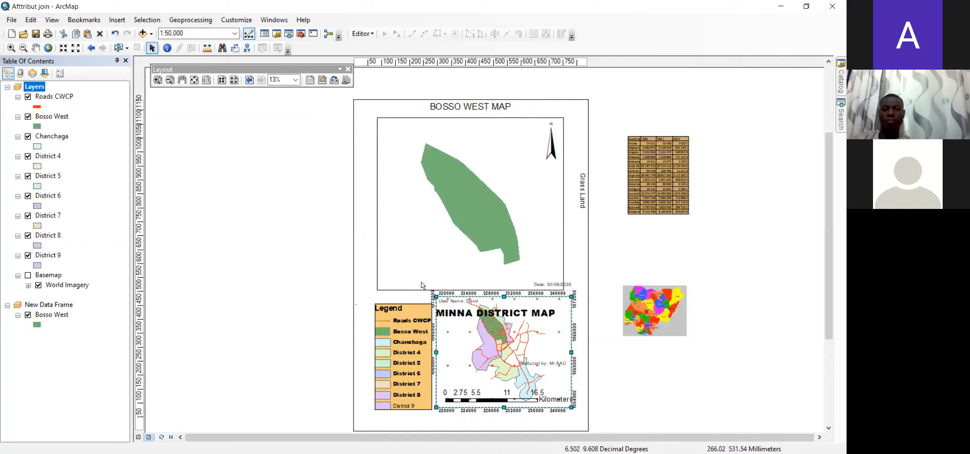
Enlarge the Bosso West data frame slightly by extending its lower-left corner outward and its upper edge towards the title
click(384, 287)
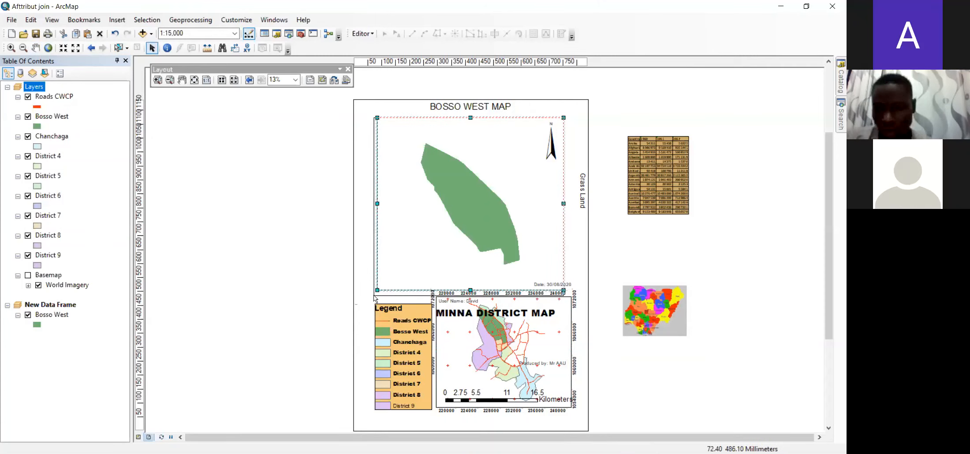
drag(373, 295, 372, 293)
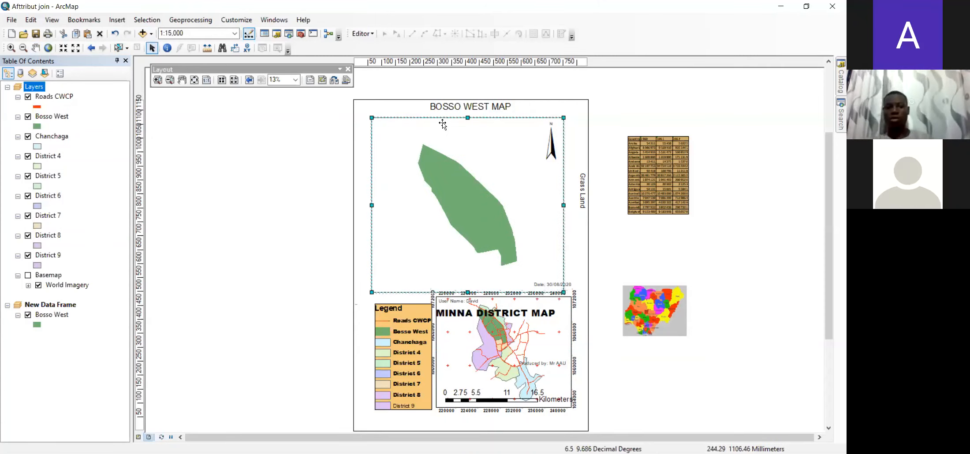
drag(468, 118, 469, 114)
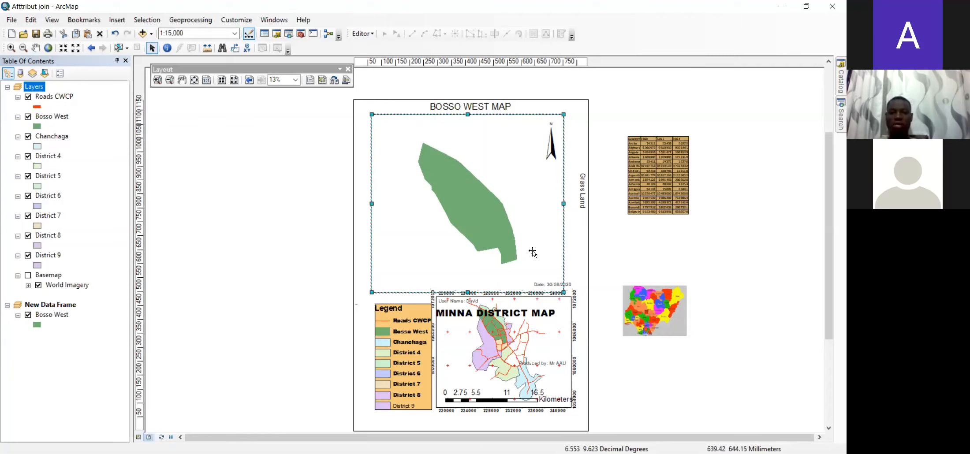
click(549, 286)
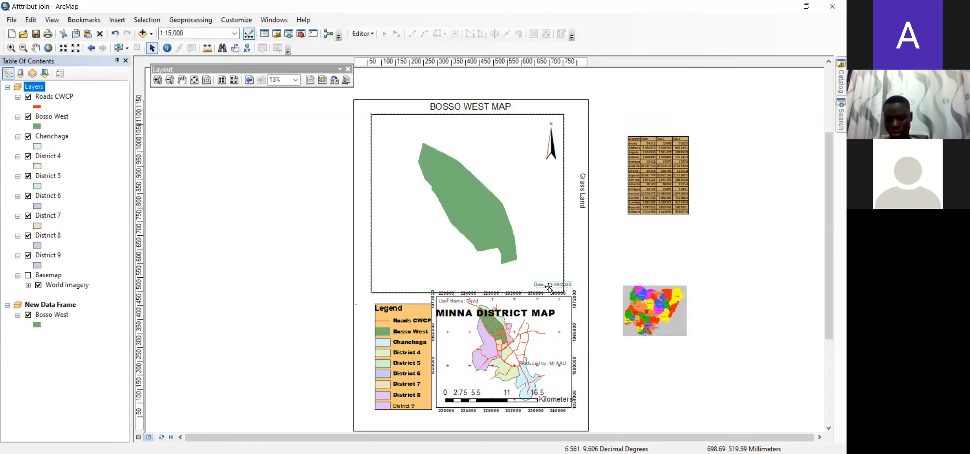
click(468, 181)
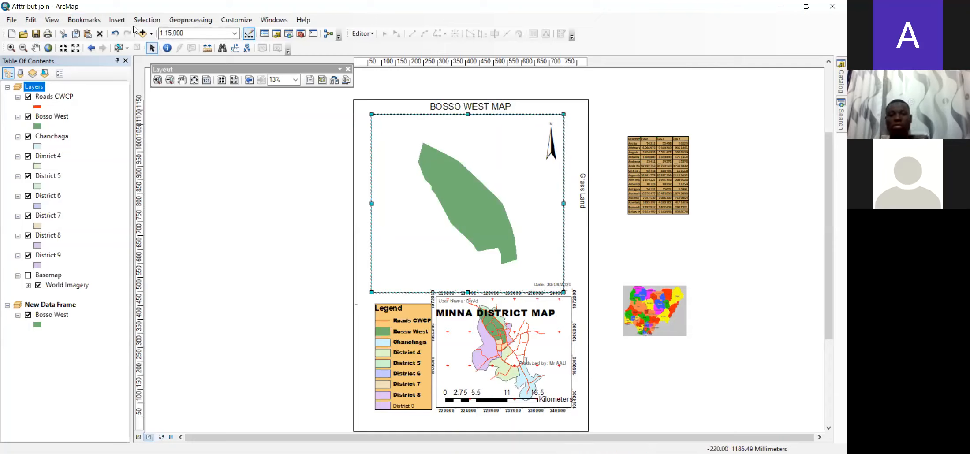
click(117, 19)
click(106, 4)
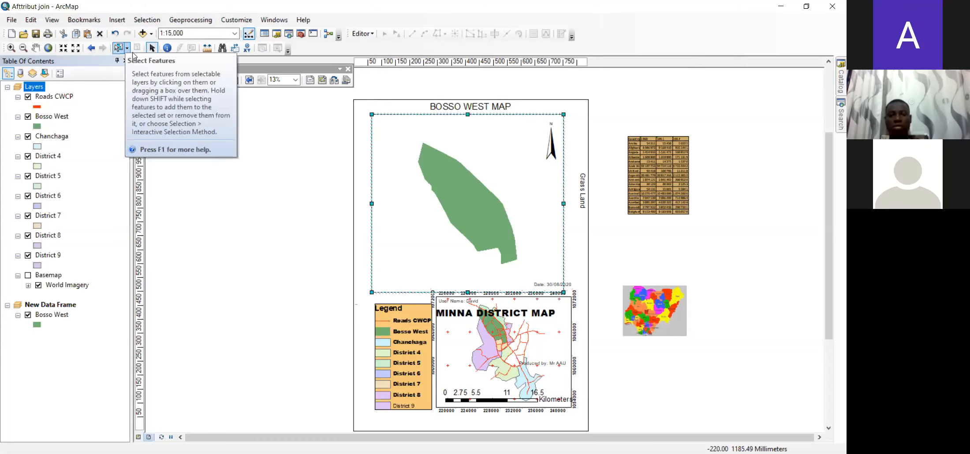
click(154, 21)
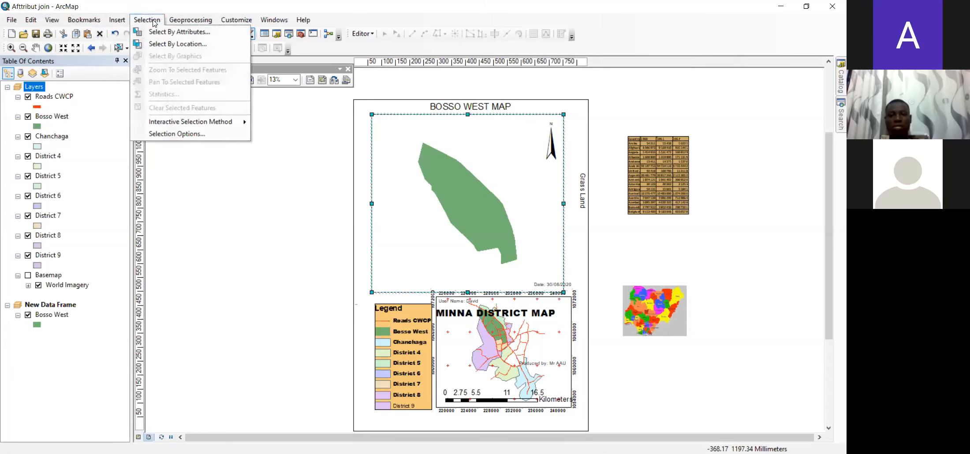
mouse_move(122, 21)
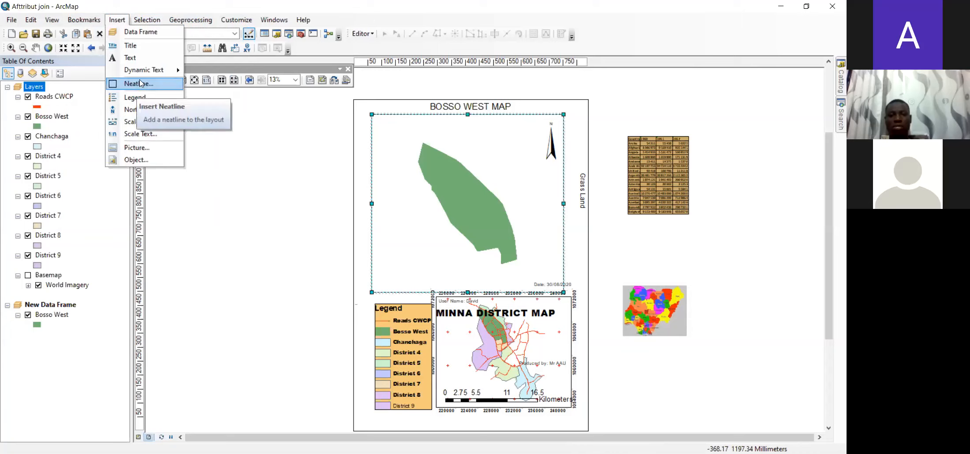
mouse_move(146, 70)
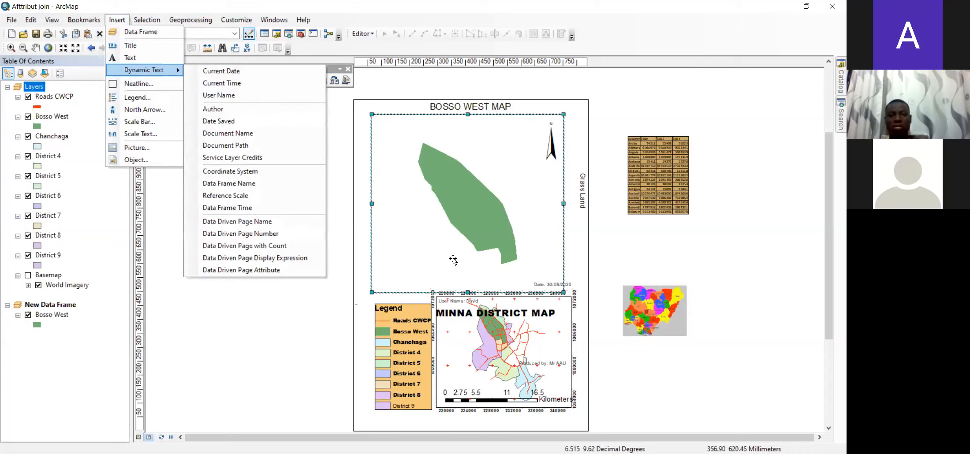
Widen the Bosso West data frame by extending its right edge to line up with the Minna District data frame
click(449, 186)
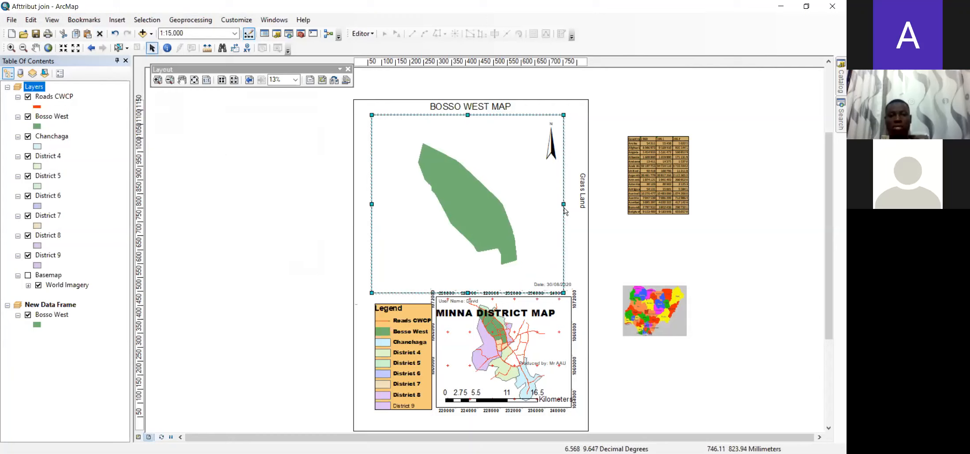
drag(564, 204, 573, 205)
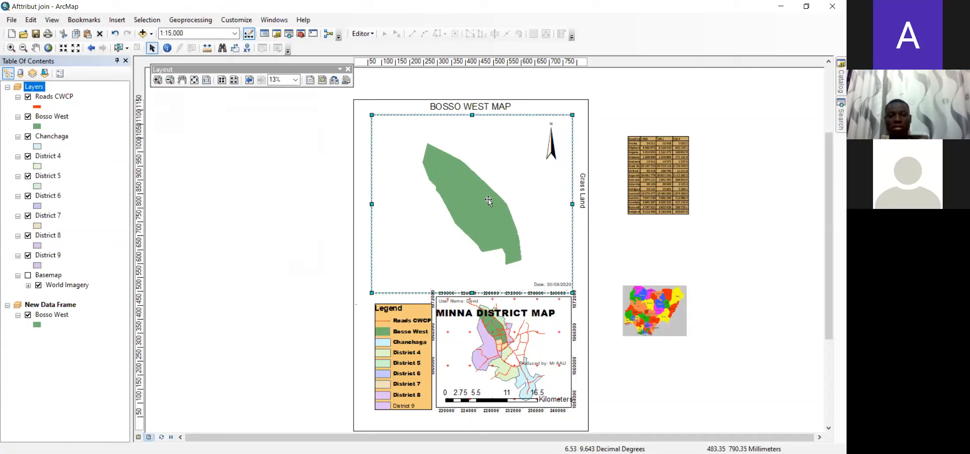
Set the font size of the MINNA DISTRICT MAP title to 50
click(522, 313)
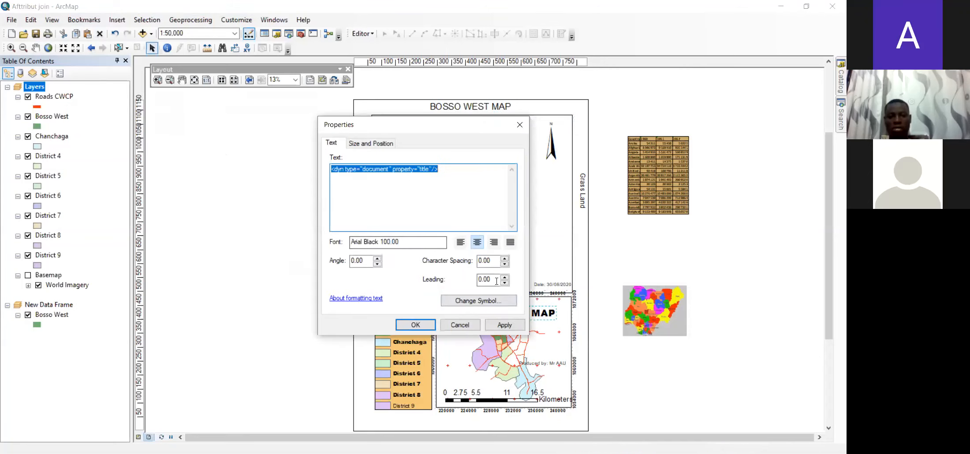
click(479, 302)
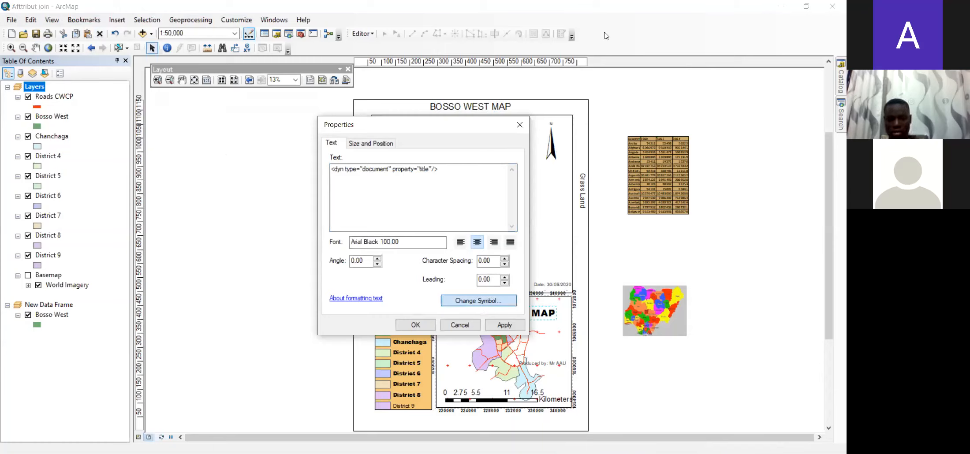
double_click(444, 195)
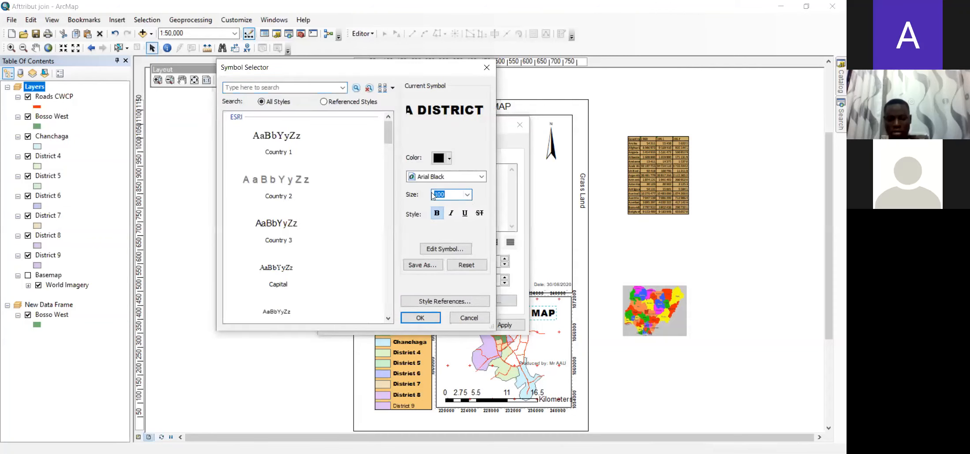
text(50)
click(423, 316)
click(423, 322)
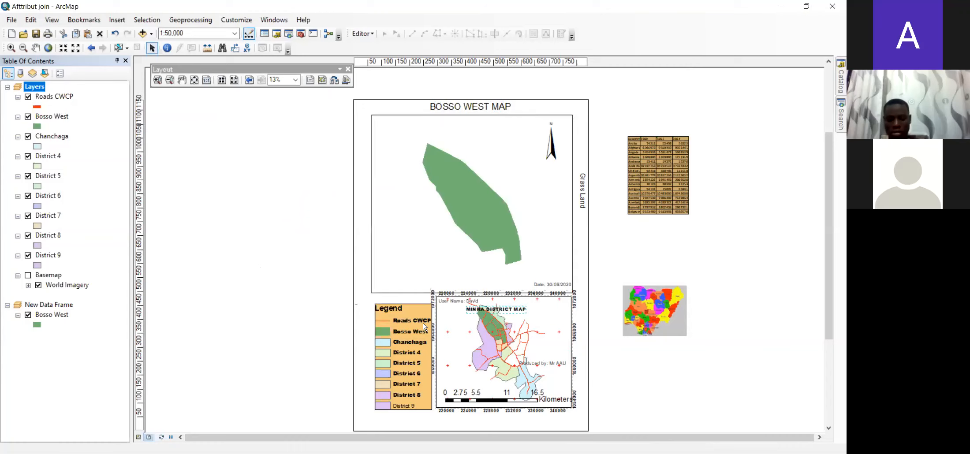
Insert an ESRI North 1 north arrow for the New Data Frame and place it near the Bosso West frame's lower-right corner, above the date
click(488, 215)
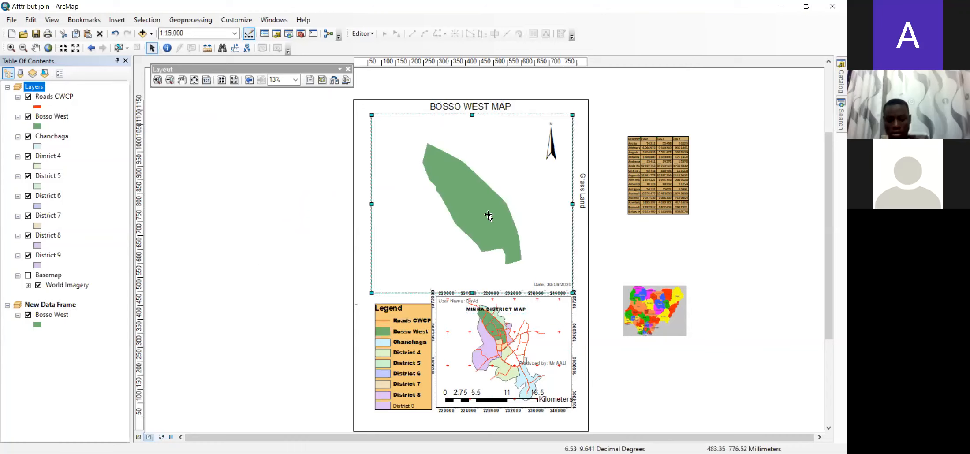
click(512, 310)
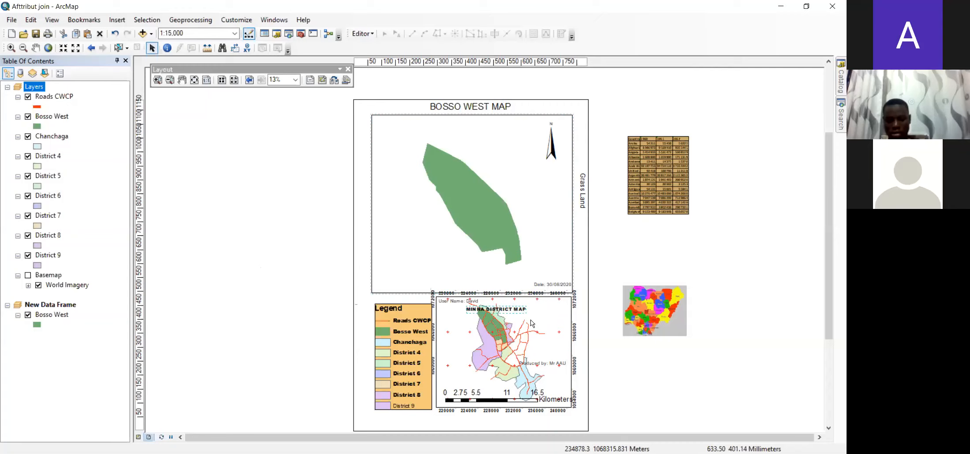
scroll(531, 320, up, 2)
scroll(531, 320, down, 2)
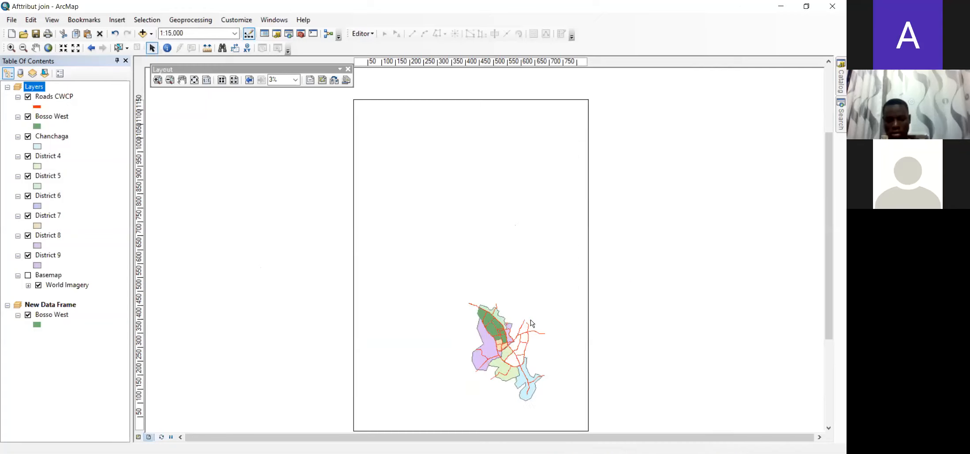
scroll(531, 320, down, 2)
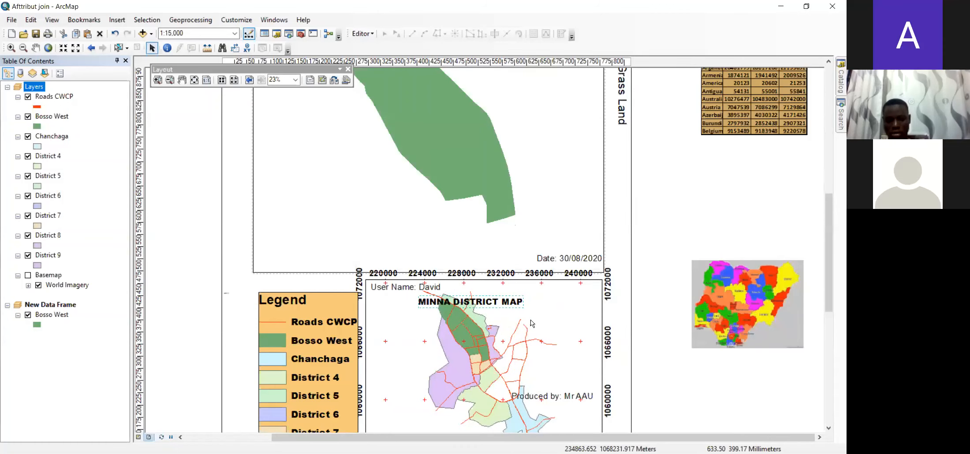
click(398, 207)
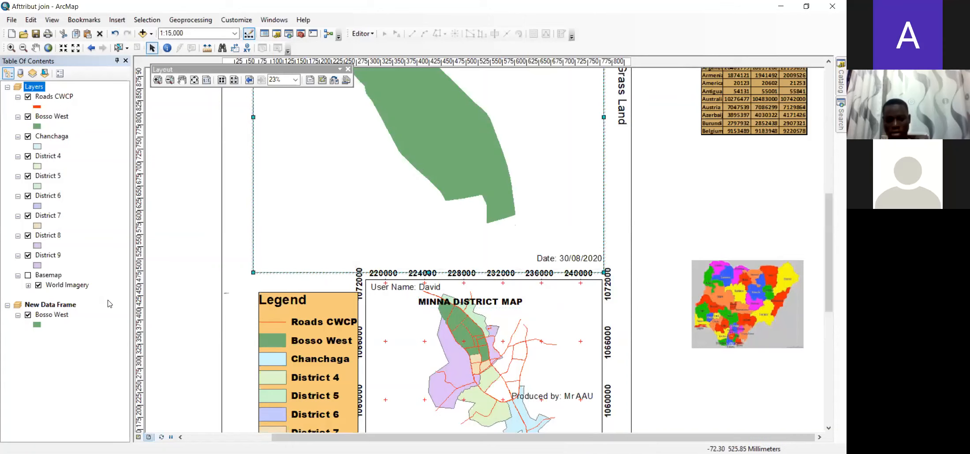
click(51, 305)
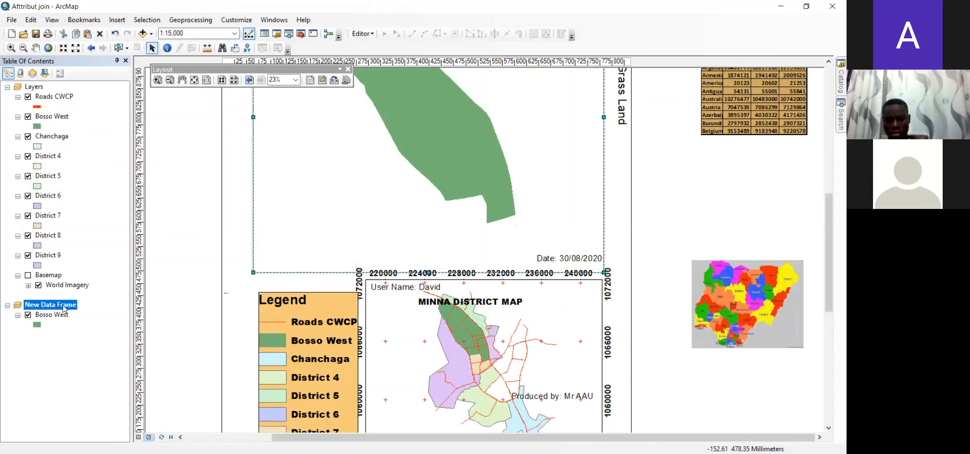
click(116, 20)
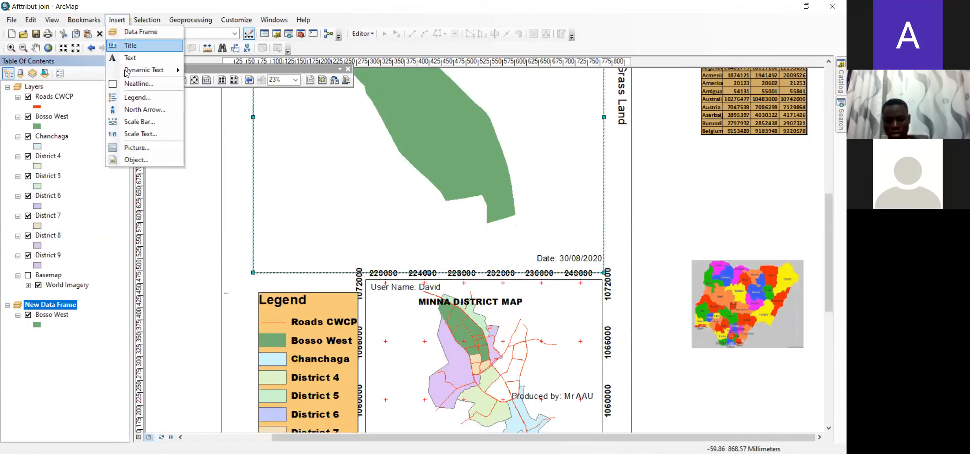
click(157, 113)
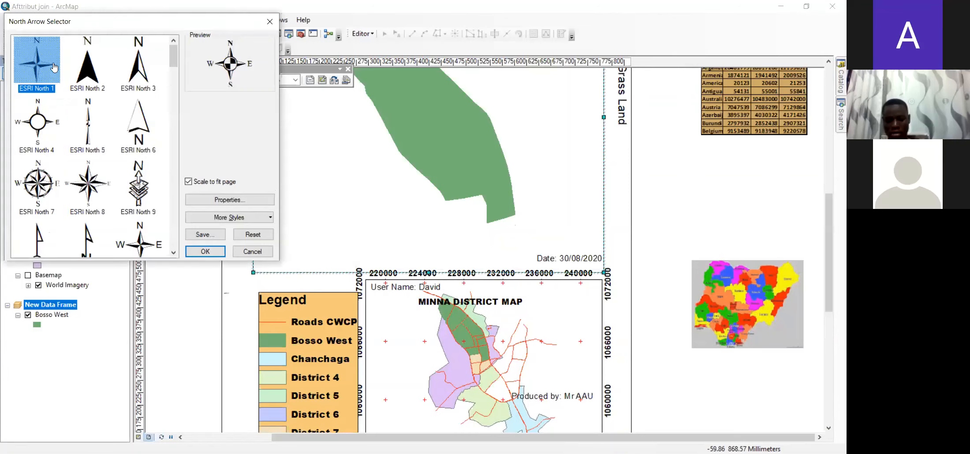
click(205, 252)
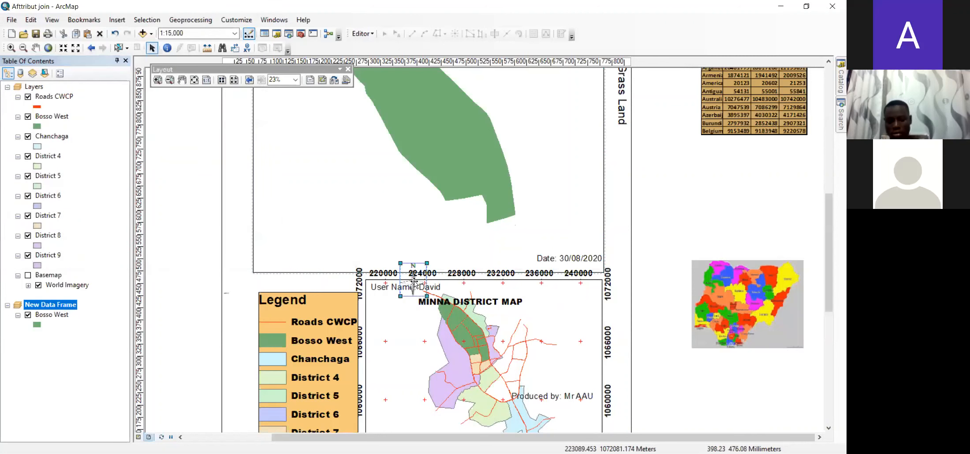
drag(415, 280, 564, 224)
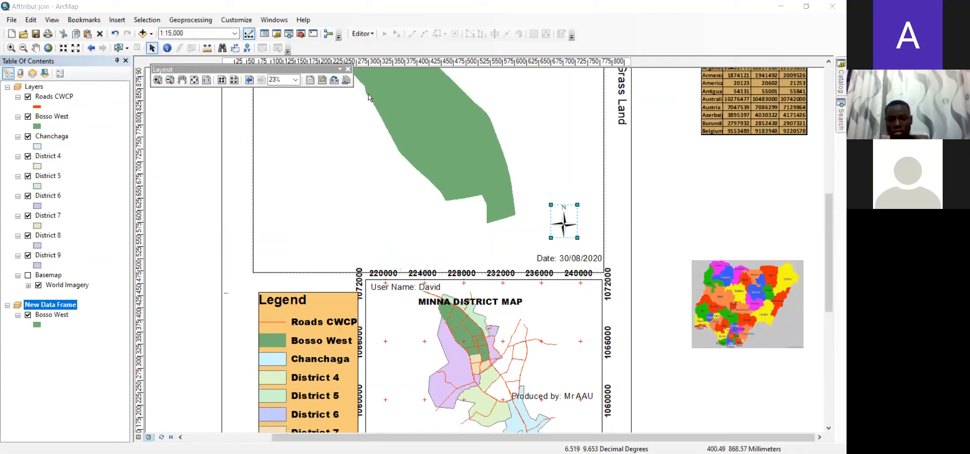
Insert an Alternating Scale Bar 1 scale bar for the New Data Frame
click(117, 21)
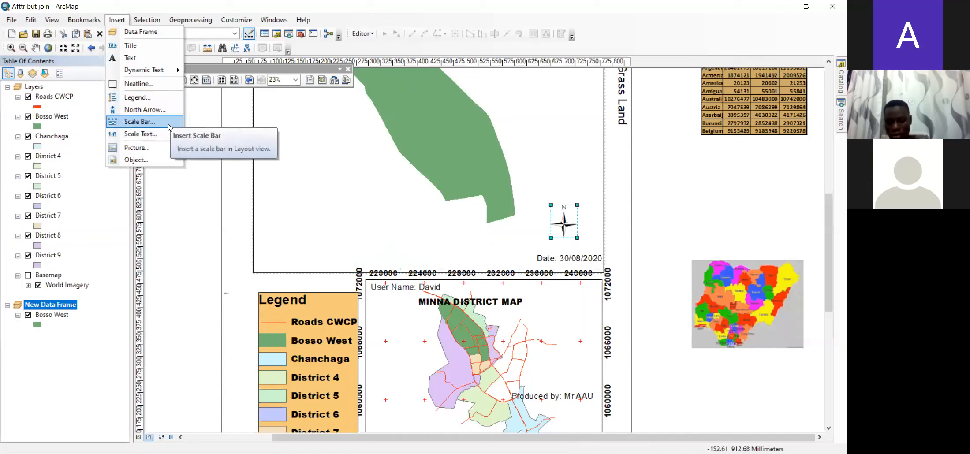
click(152, 125)
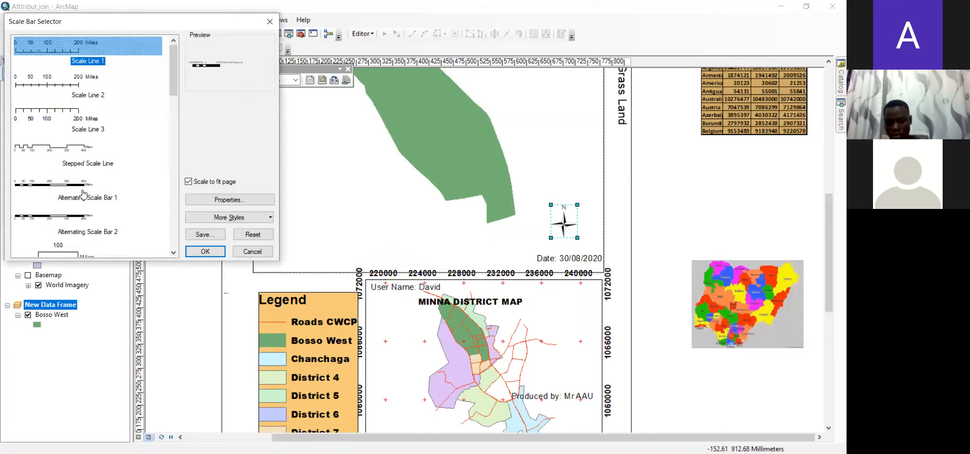
click(65, 181)
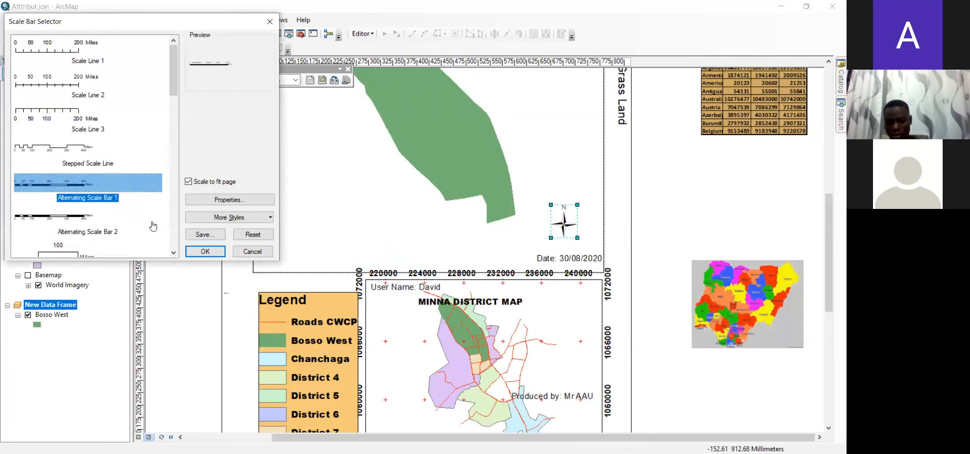
click(205, 253)
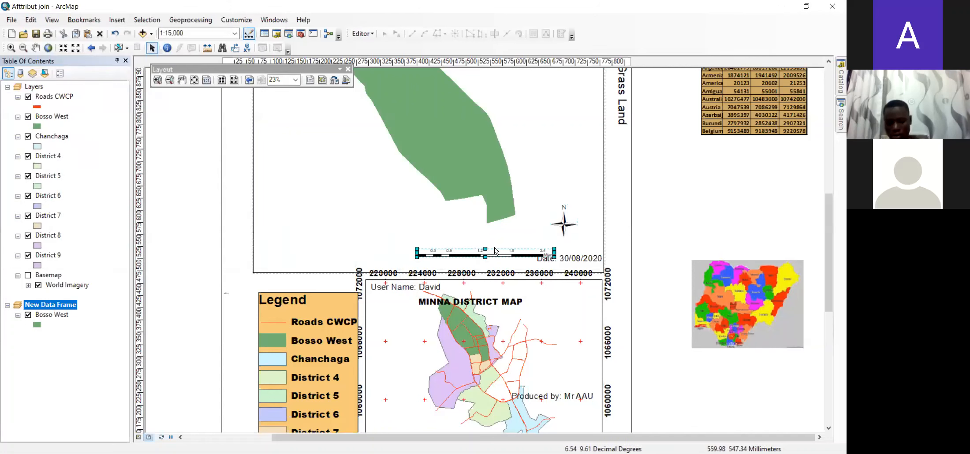
Move the scale bar to the Bosso West frame's lower-left corner and insert Centimeters = Kilometers scale text to the right of it
drag(488, 251, 362, 250)
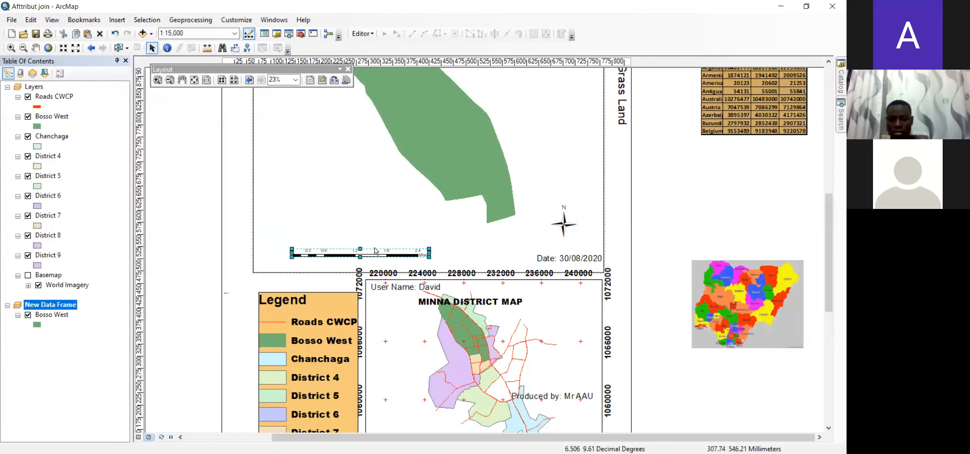
click(119, 19)
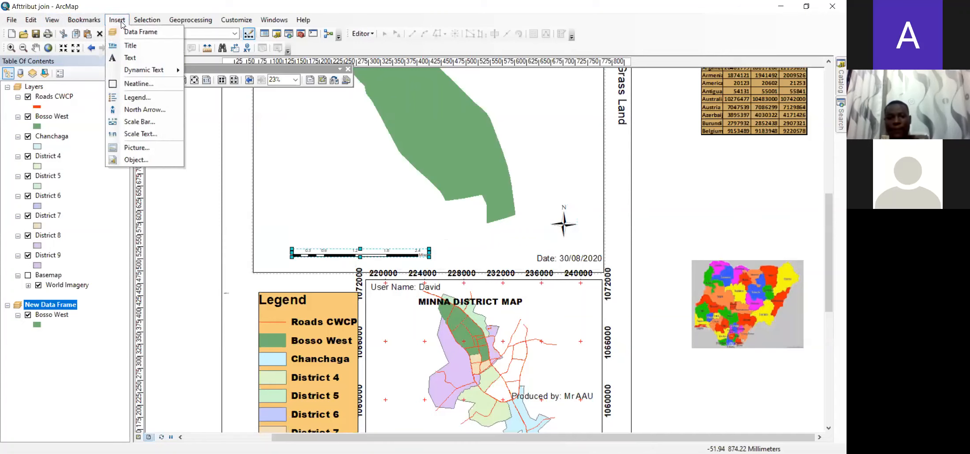
click(131, 135)
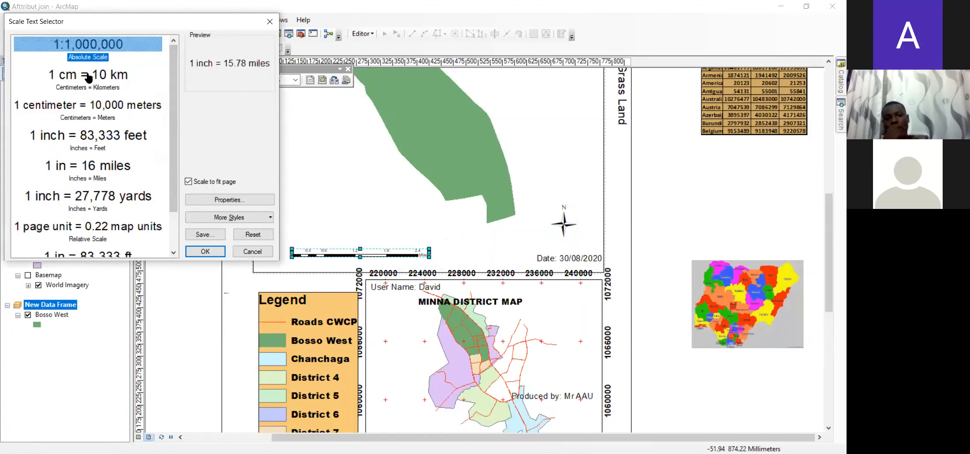
click(85, 77)
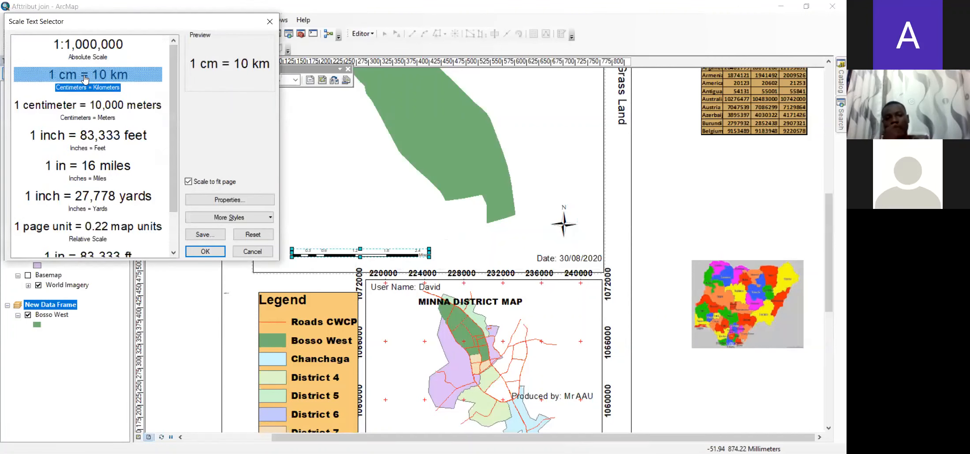
click(210, 256)
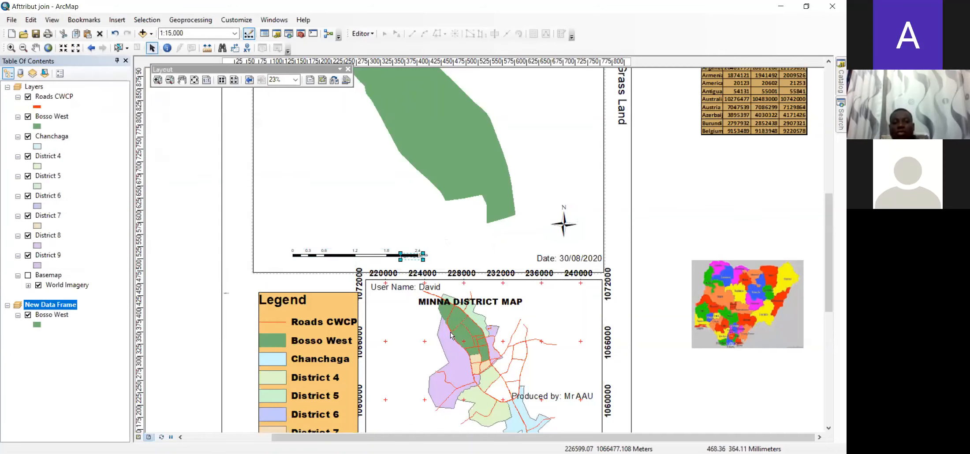
drag(413, 258, 456, 252)
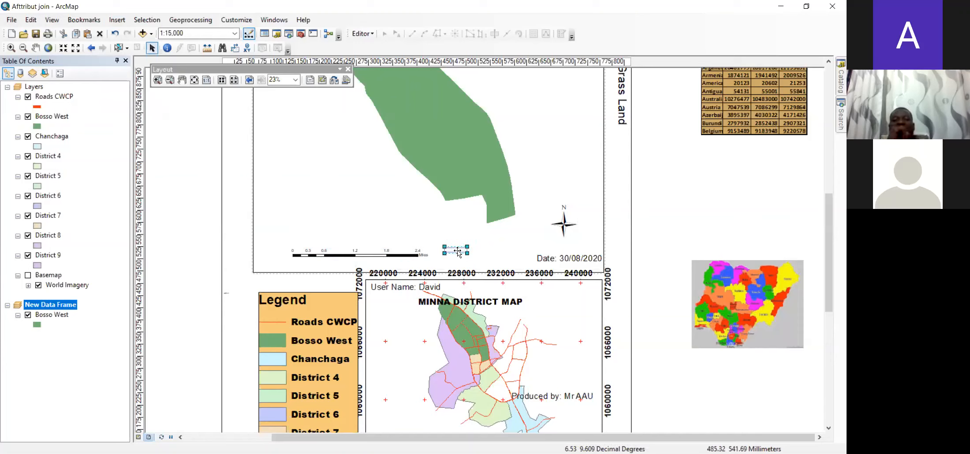
Set the font size of the Bosso West scale text to 48
double_click(458, 250)
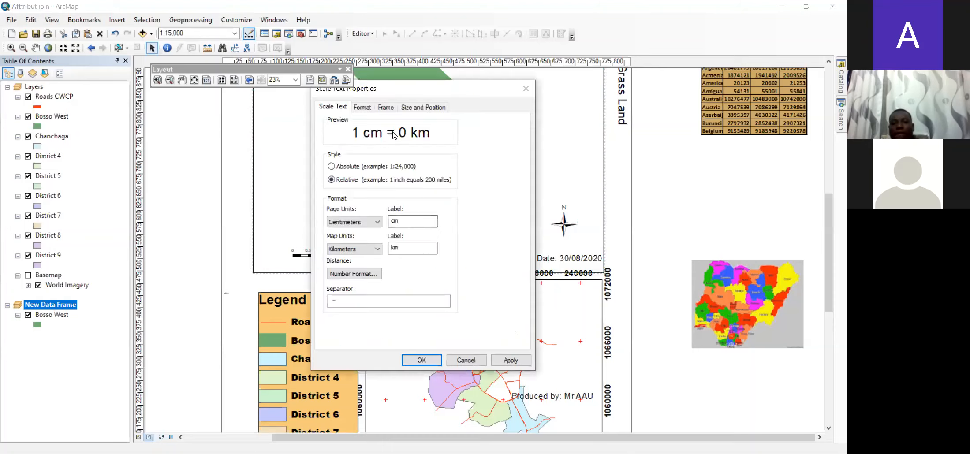
click(418, 111)
click(382, 109)
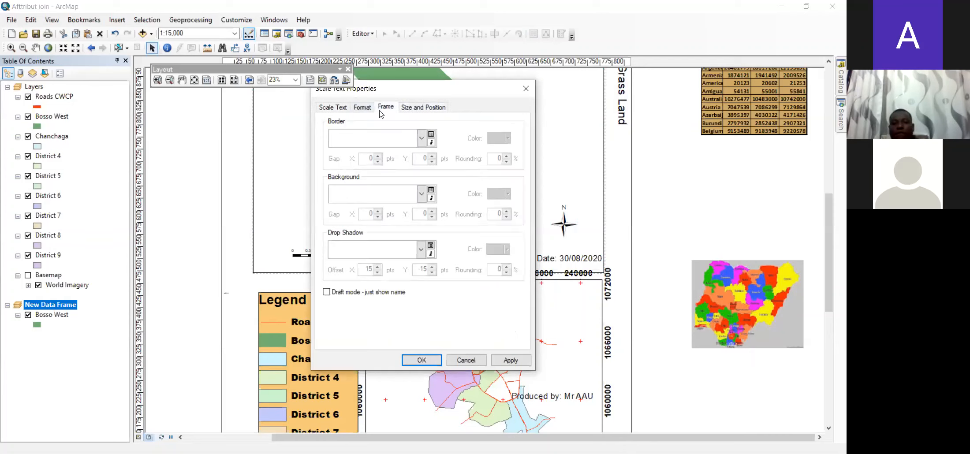
click(363, 108)
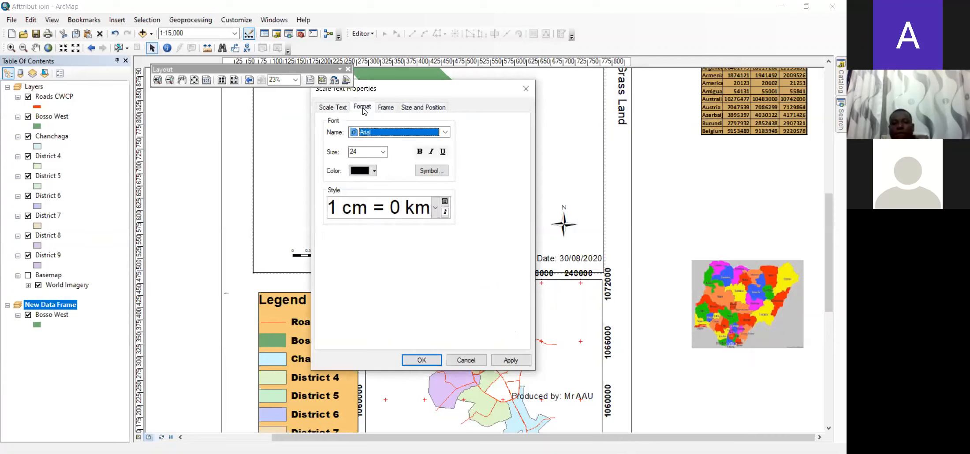
click(384, 152)
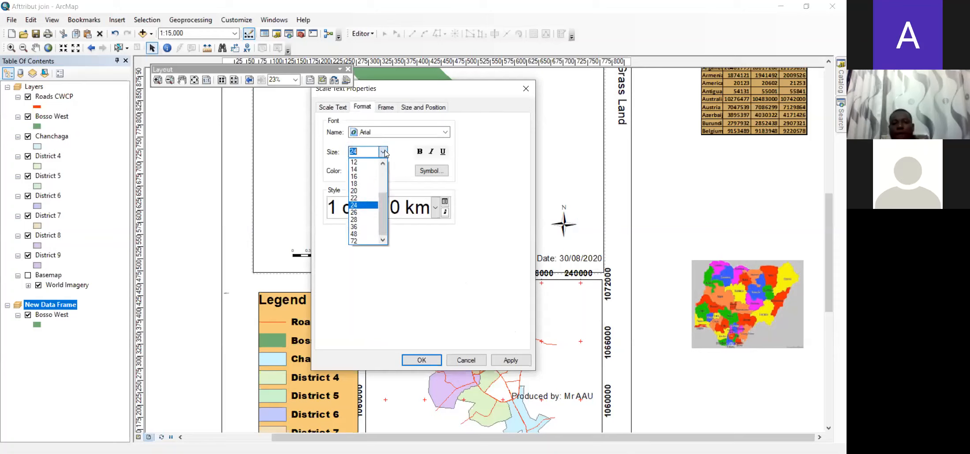
click(368, 234)
click(503, 363)
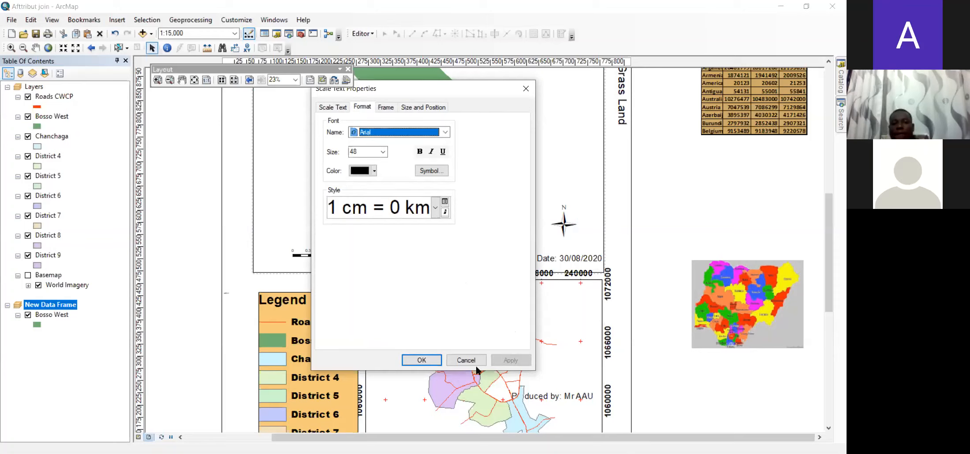
click(422, 360)
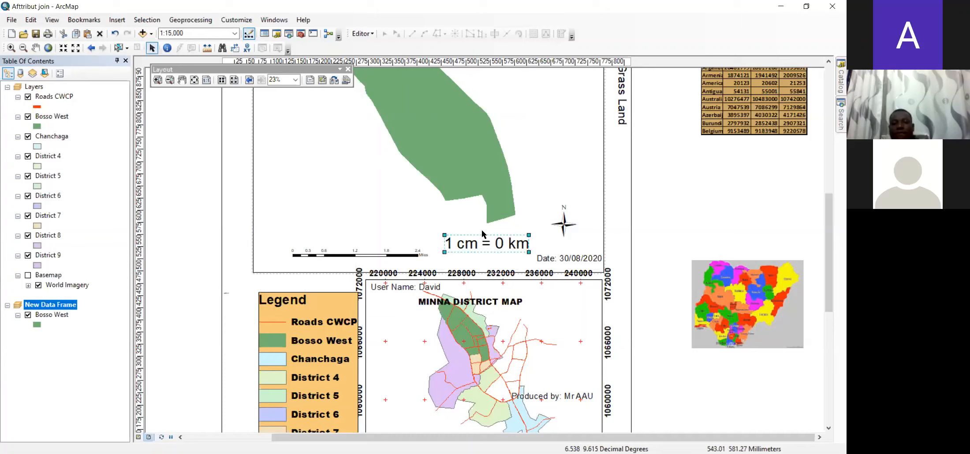
click(381, 202)
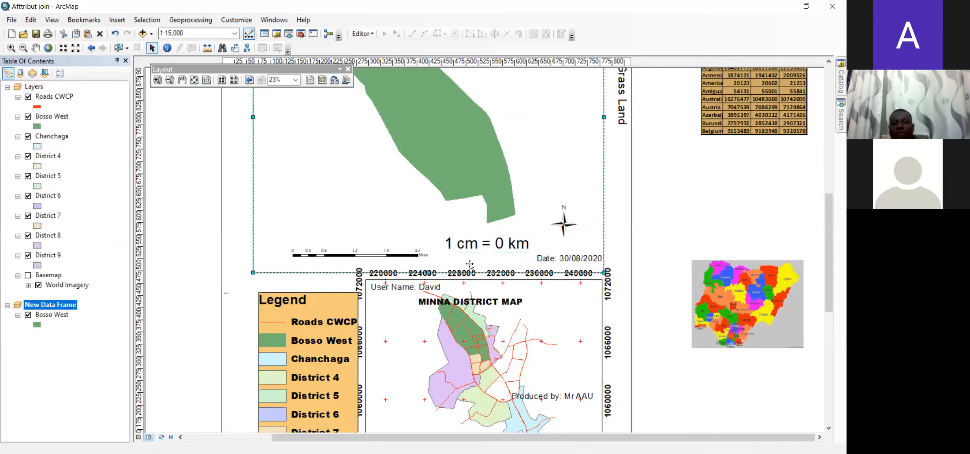
click(481, 245)
double_click(516, 246)
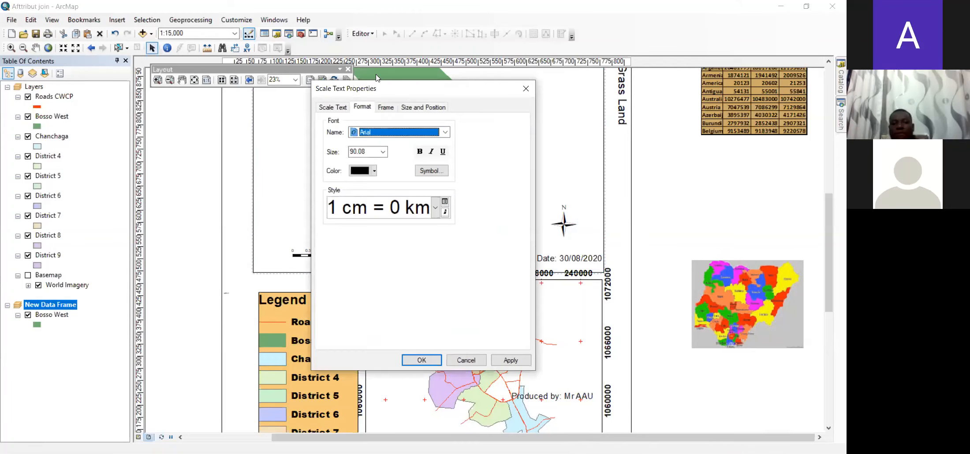
click(526, 89)
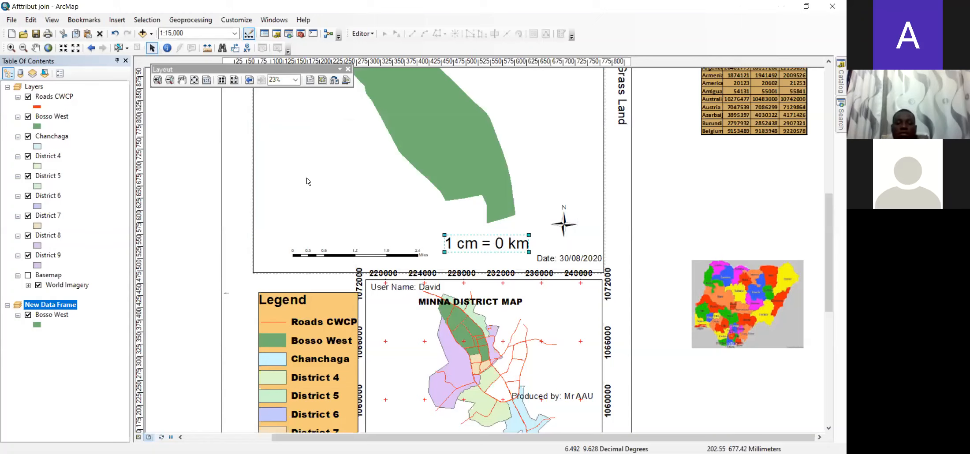
click(289, 208)
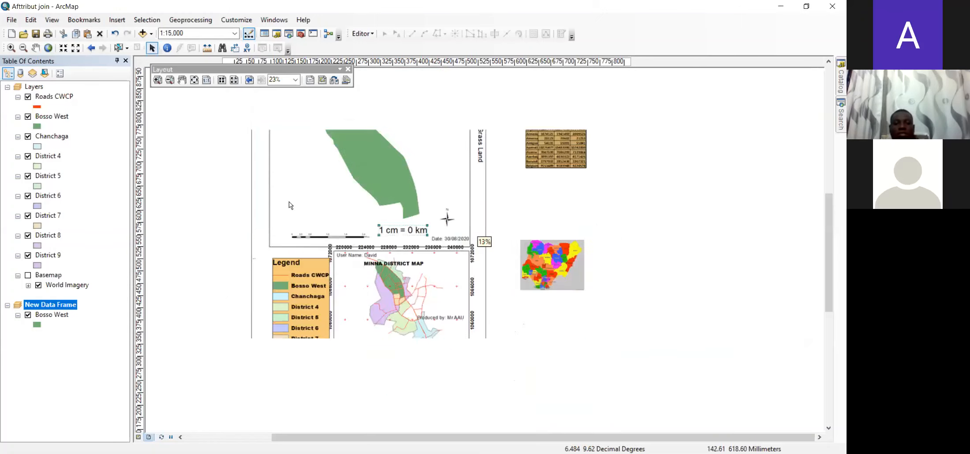
click(270, 155)
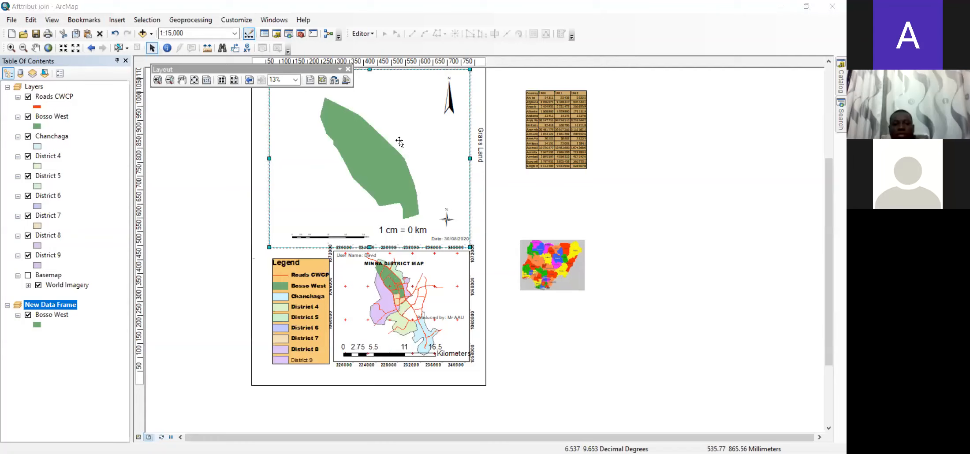
click(399, 142)
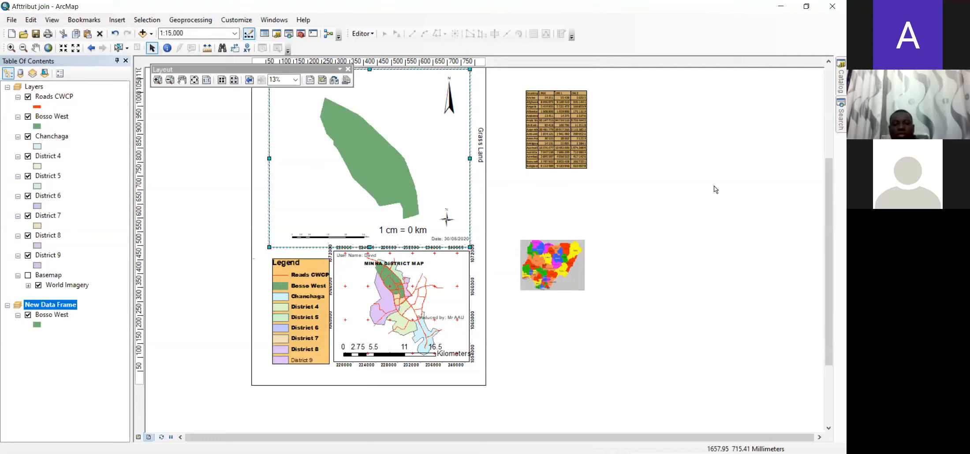
click(829, 63)
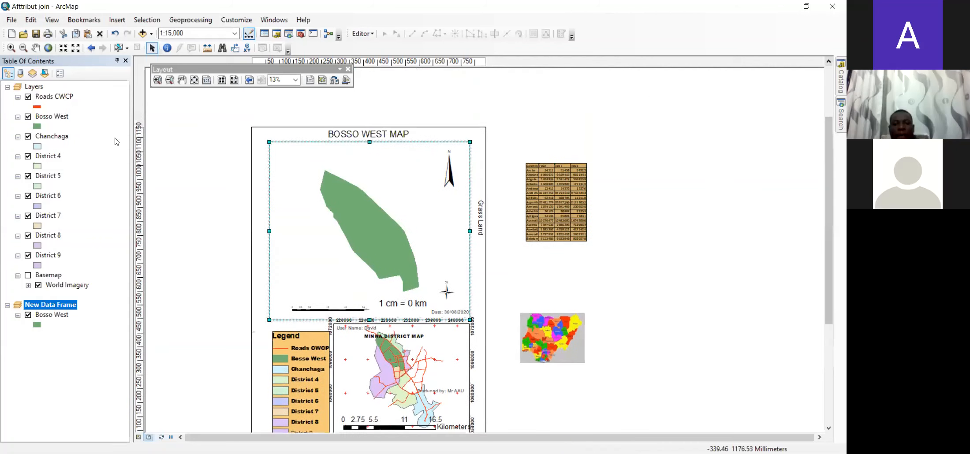
click(118, 21)
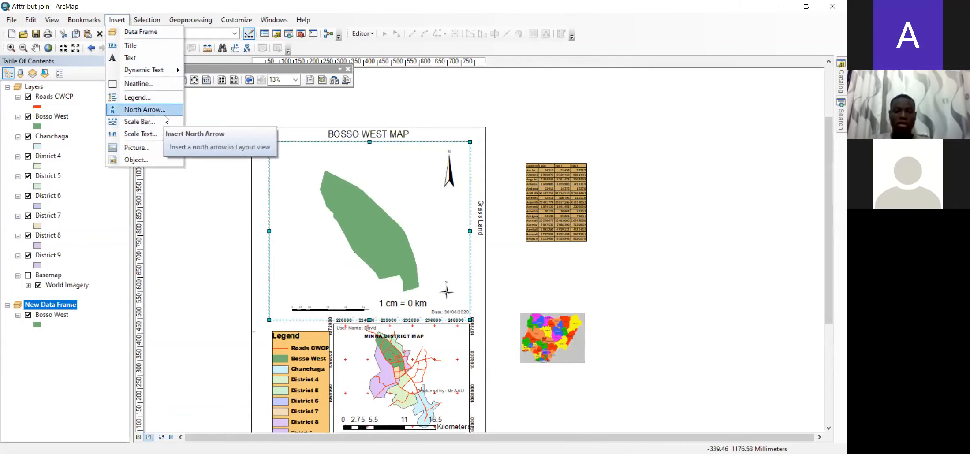
click(532, 122)
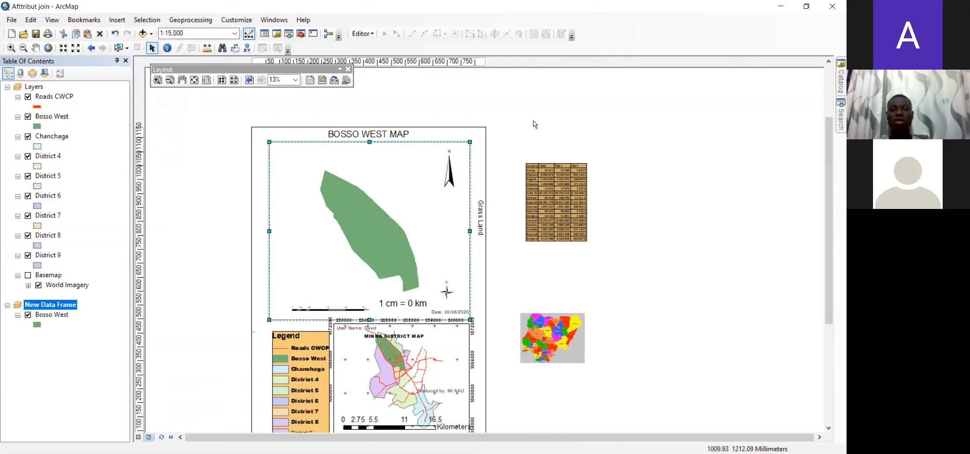
click(354, 307)
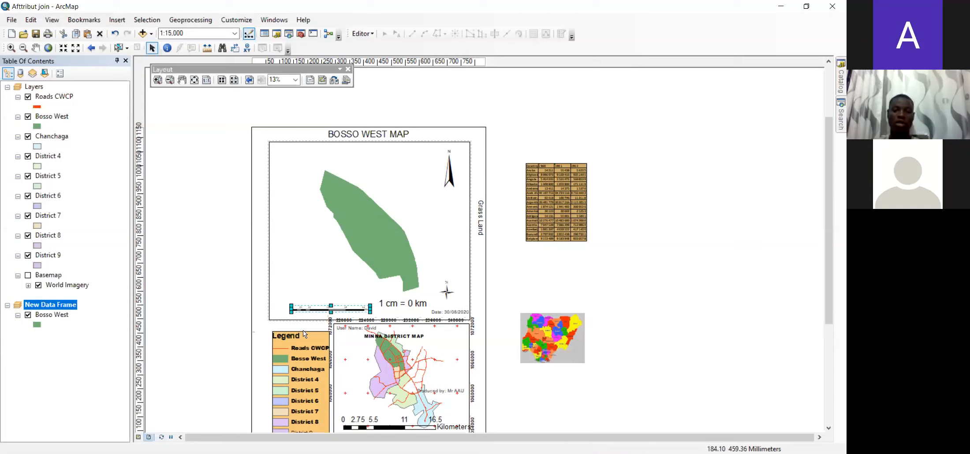
Shift the legend slightly up and left, and lower the Minna District data frame's top edge to clear the Bosso West frame
click(364, 337)
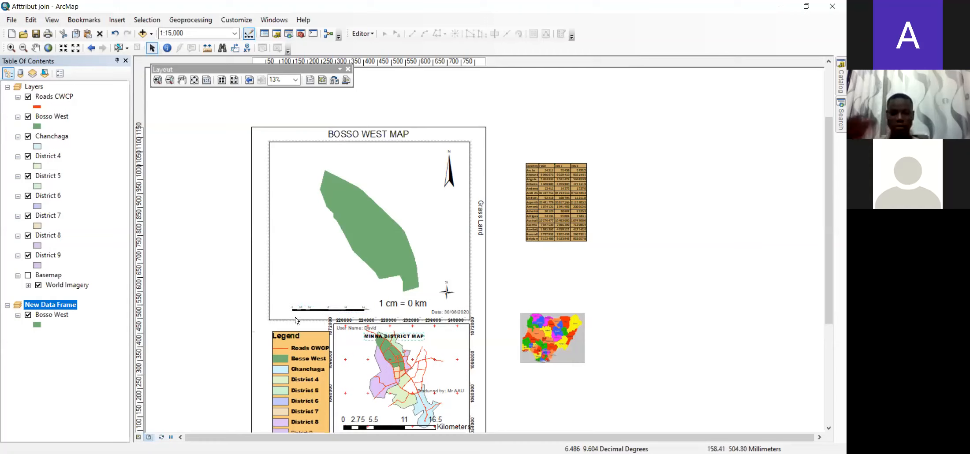
click(309, 332)
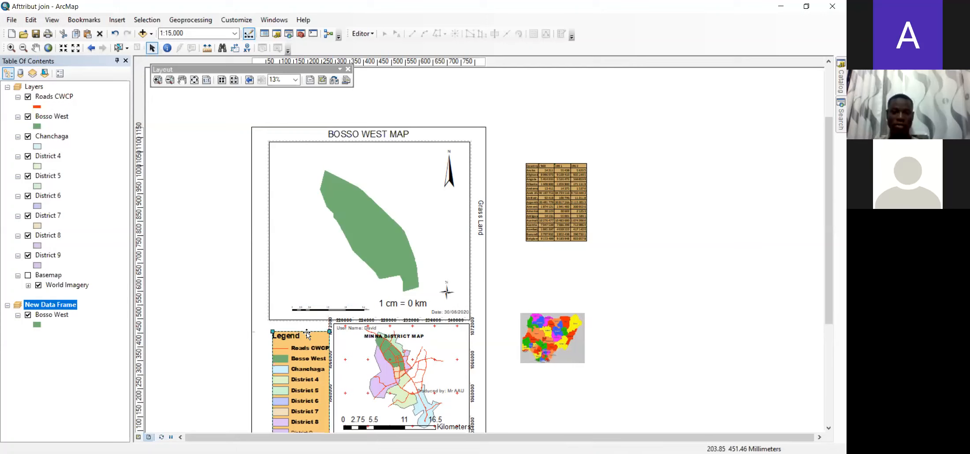
drag(306, 332, 300, 330)
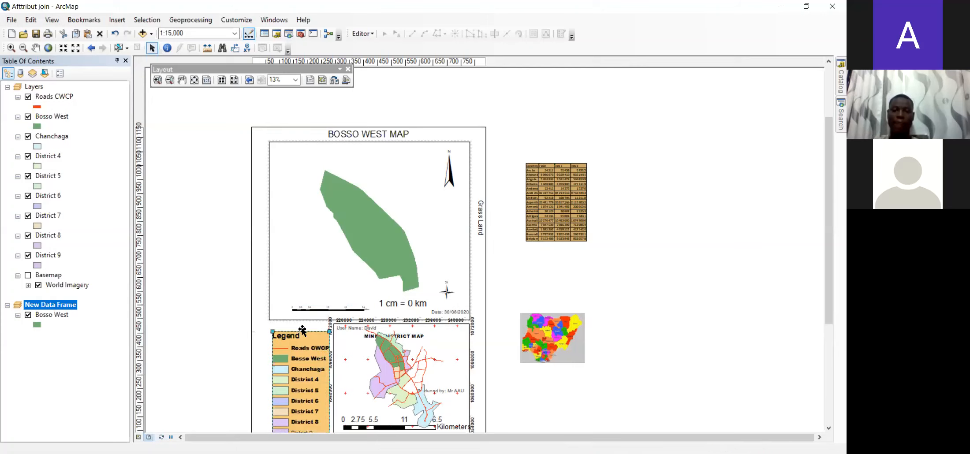
click(334, 351)
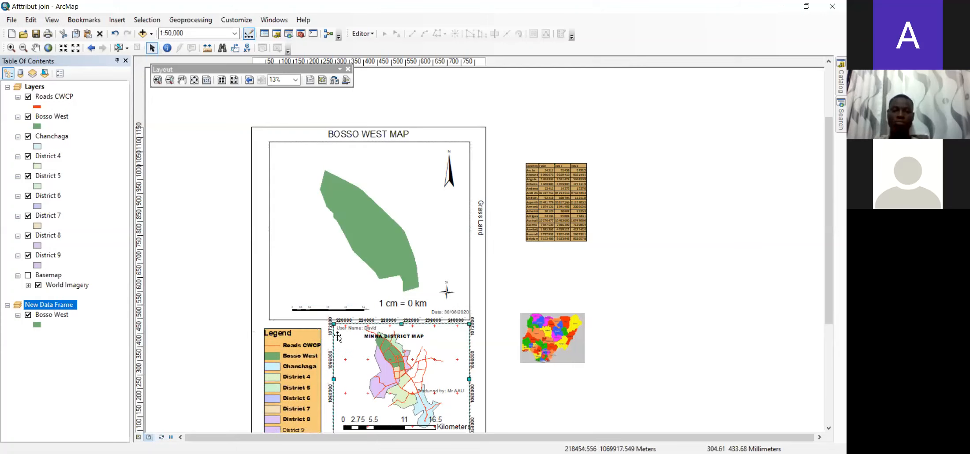
drag(401, 324, 401, 327)
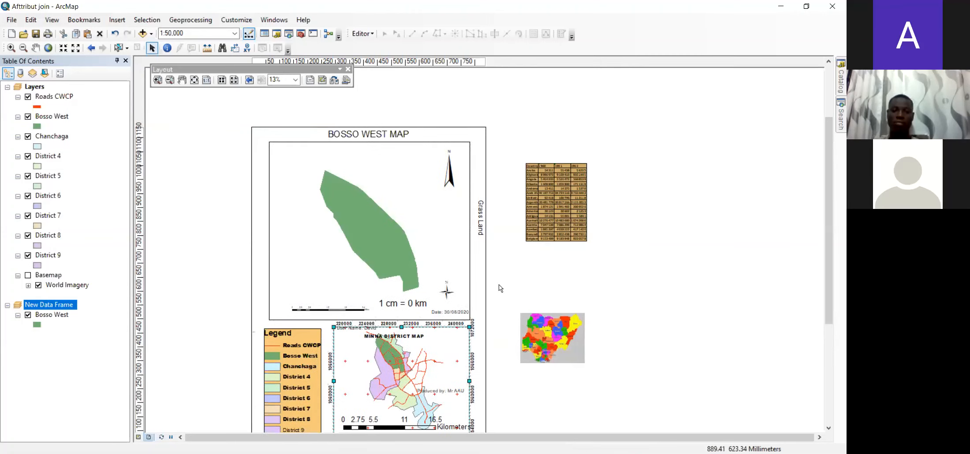
Enlarge the lower north arrow in the Bosso West frame and move it up, away from the date
click(445, 290)
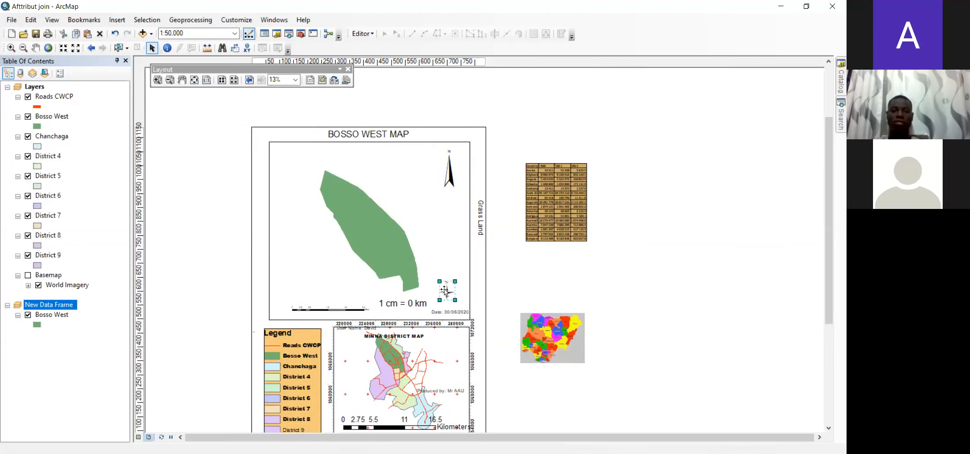
drag(428, 257, 427, 254)
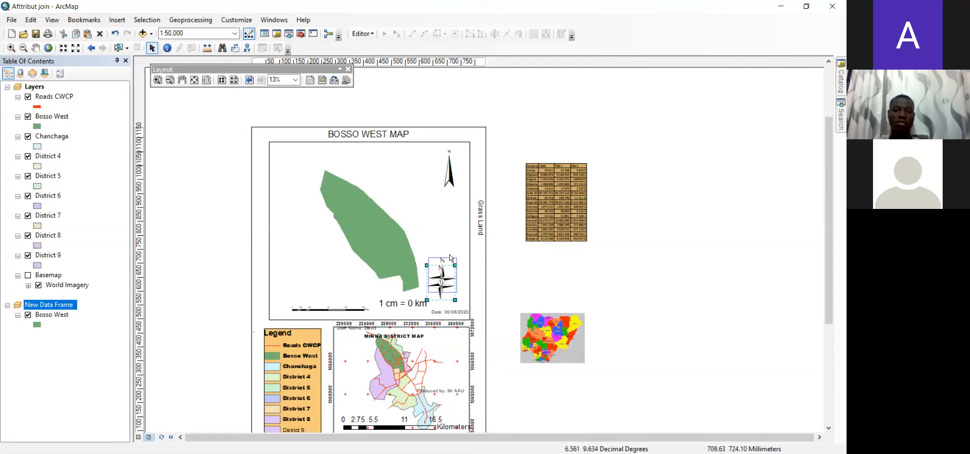
drag(452, 237, 453, 237)
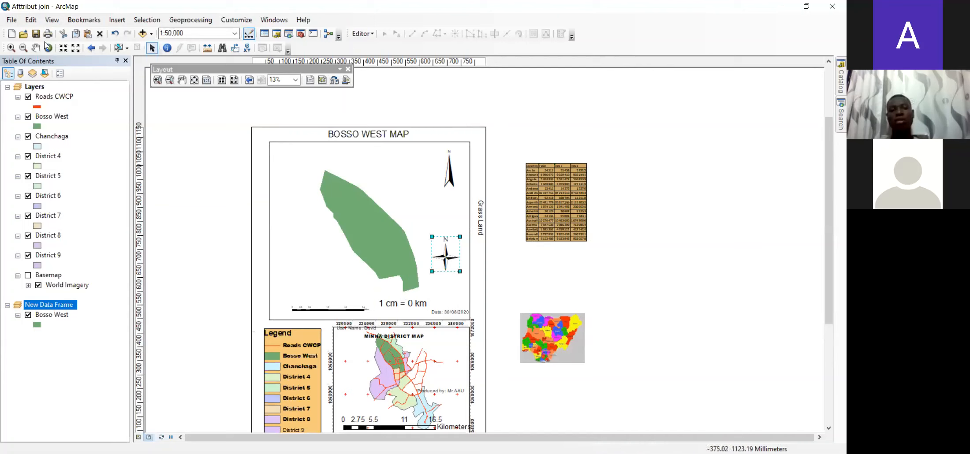
Examine the output file formats and resolution options for exporting the map without saving a file
click(11, 21)
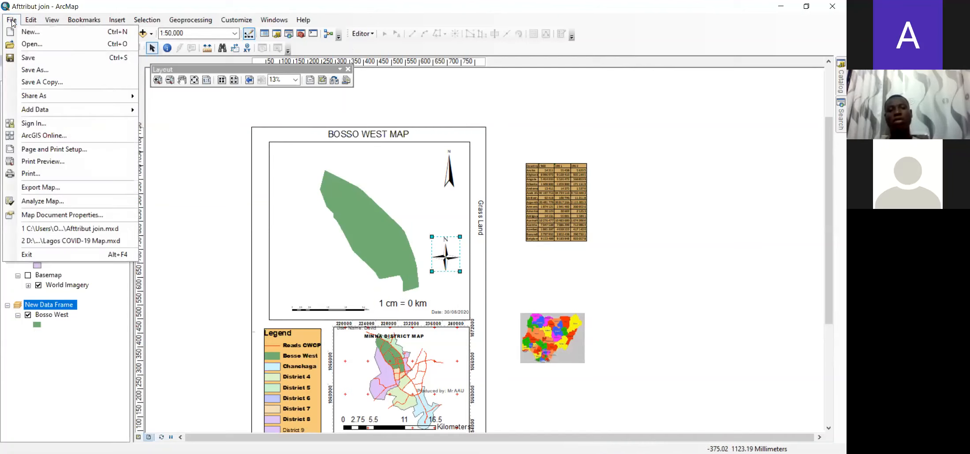
click(64, 192)
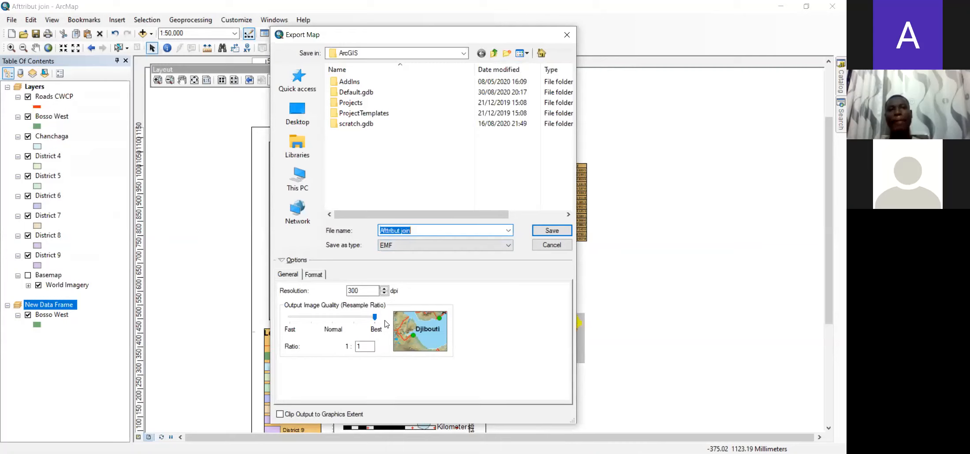
click(509, 246)
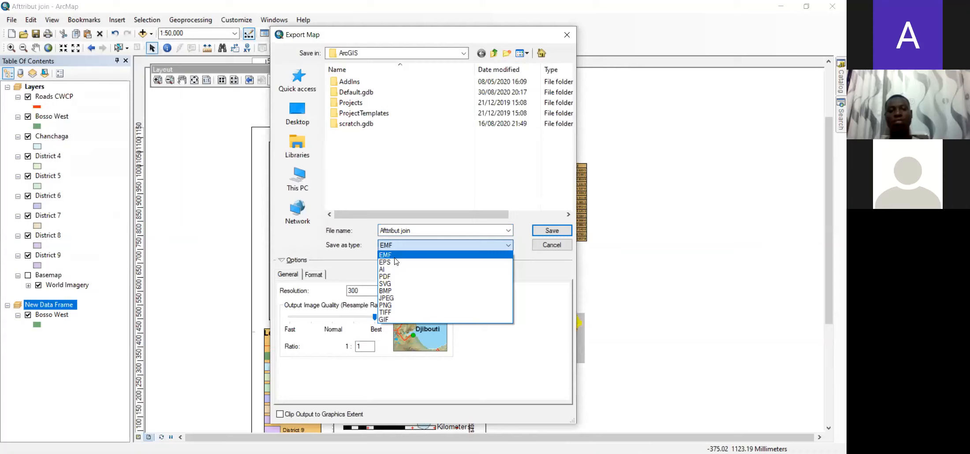
click(367, 164)
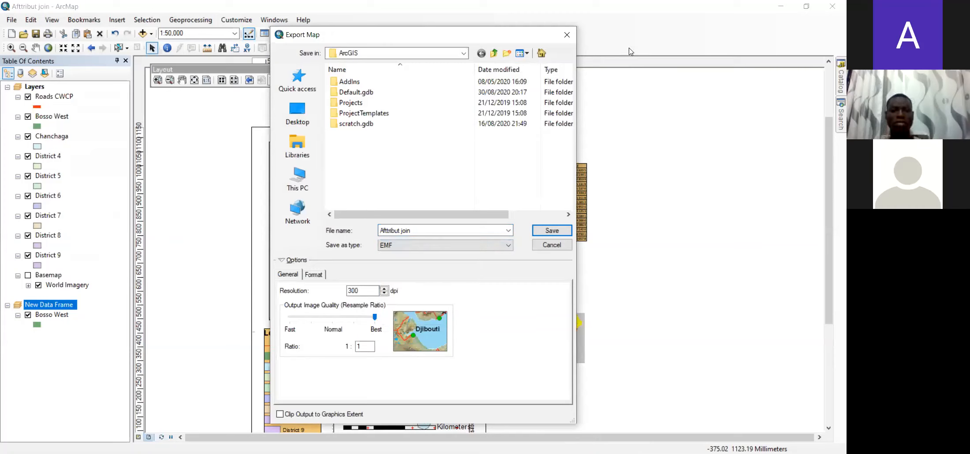
click(552, 246)
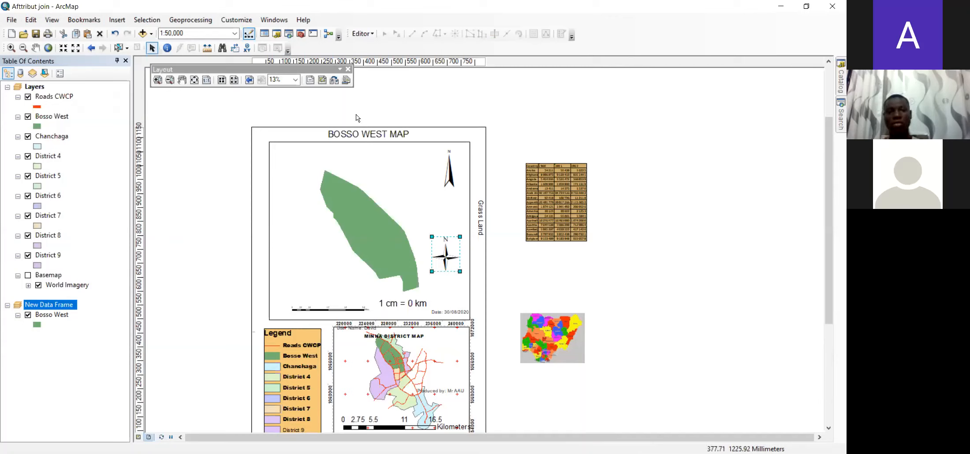
right_click(294, 131)
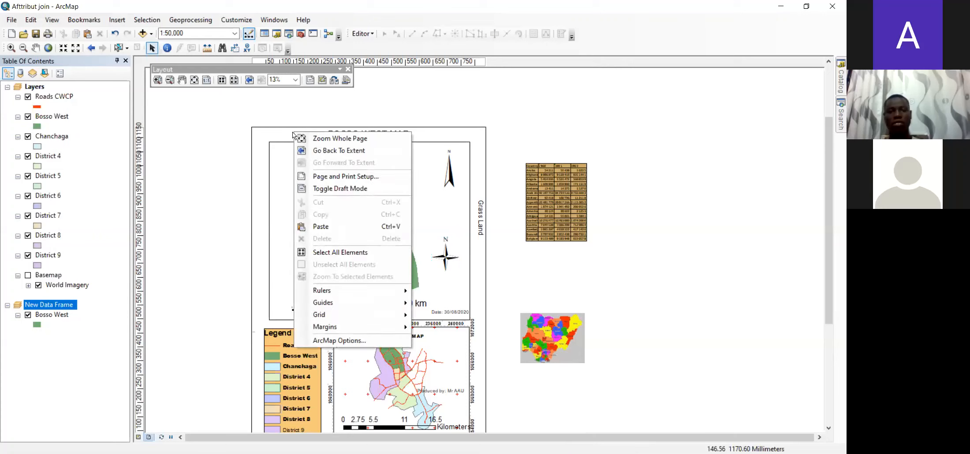
click(276, 140)
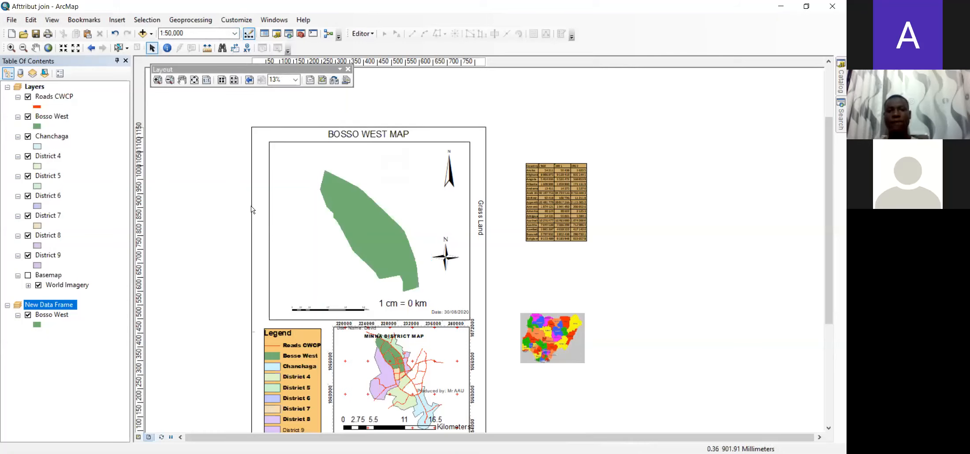
right_click(222, 208)
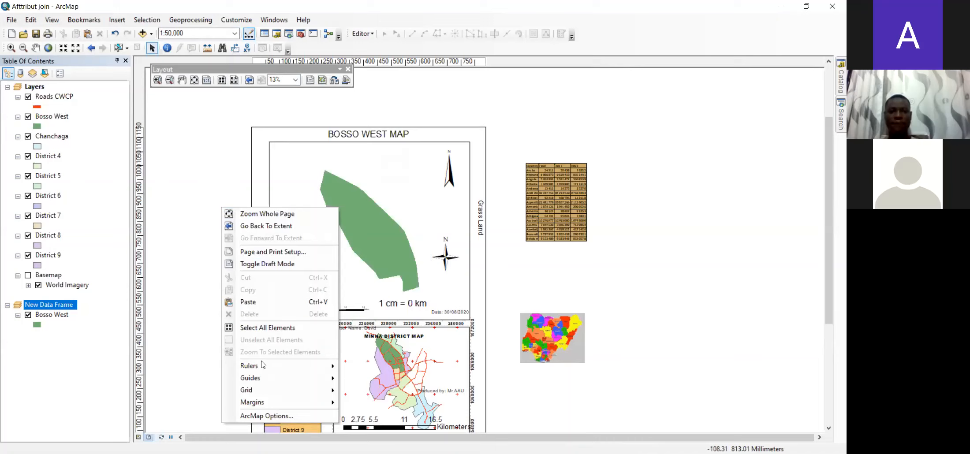
click(578, 135)
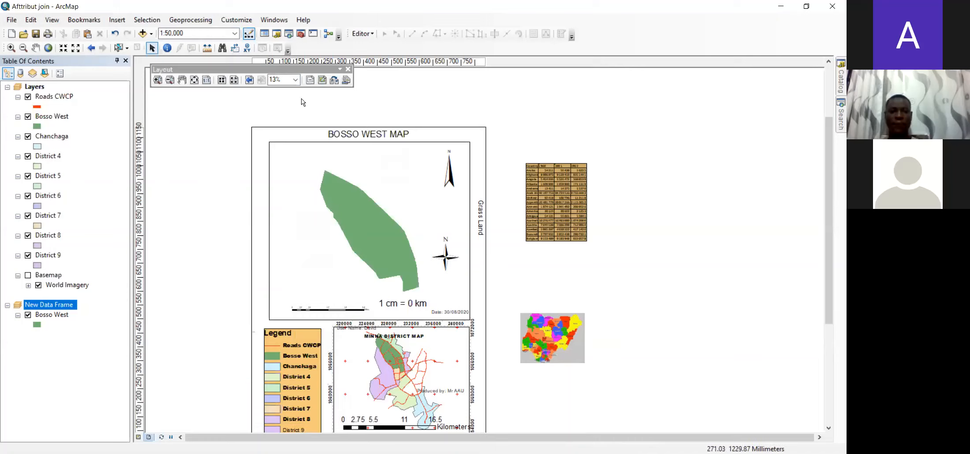
click(295, 80)
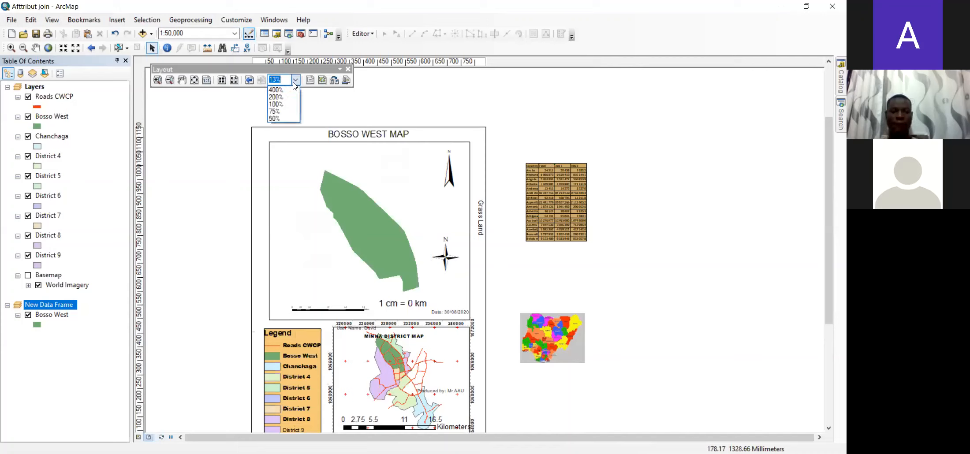
click(295, 80)
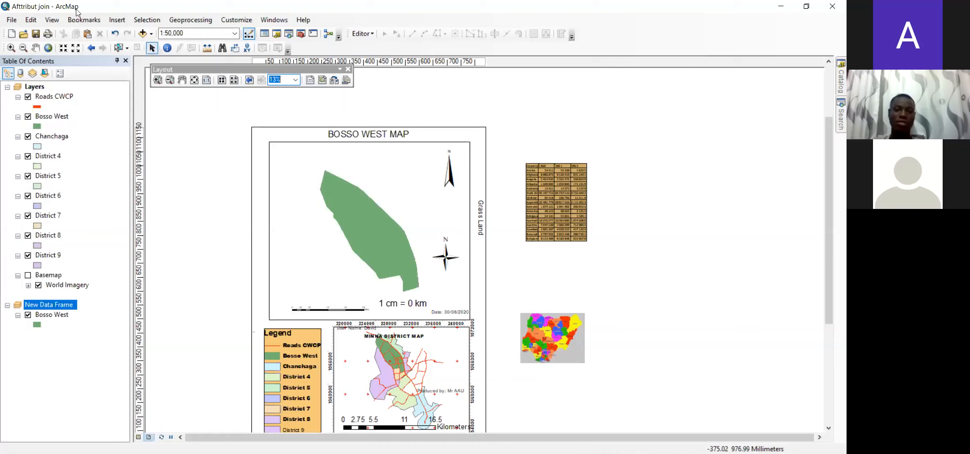
Choose A4 as the printer paper size in the page and print setup and accept the settings
click(12, 21)
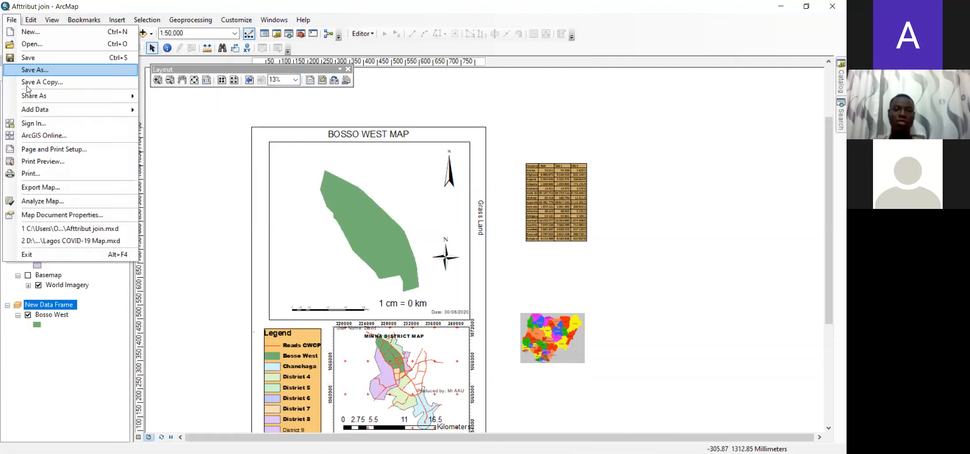
click(57, 149)
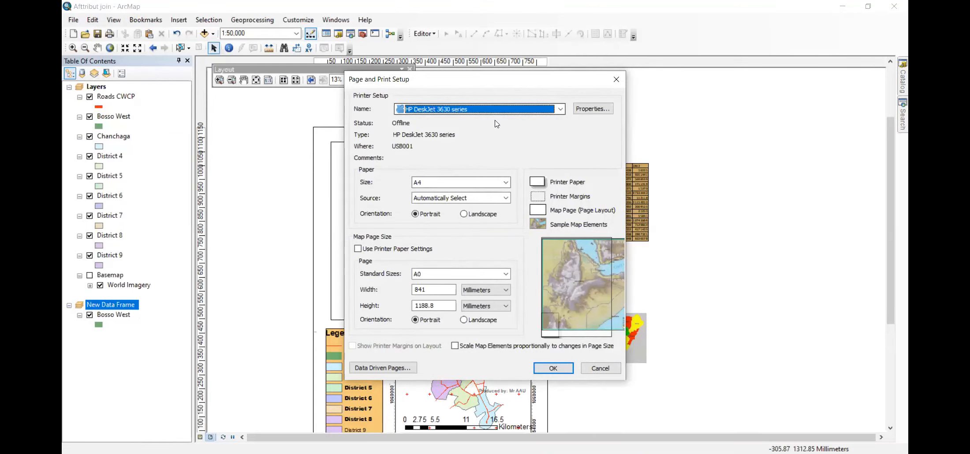
click(470, 185)
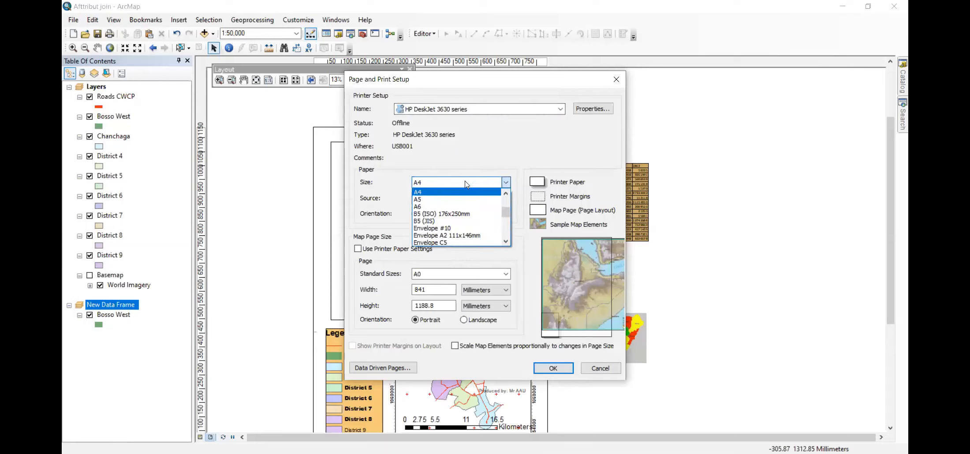
click(456, 197)
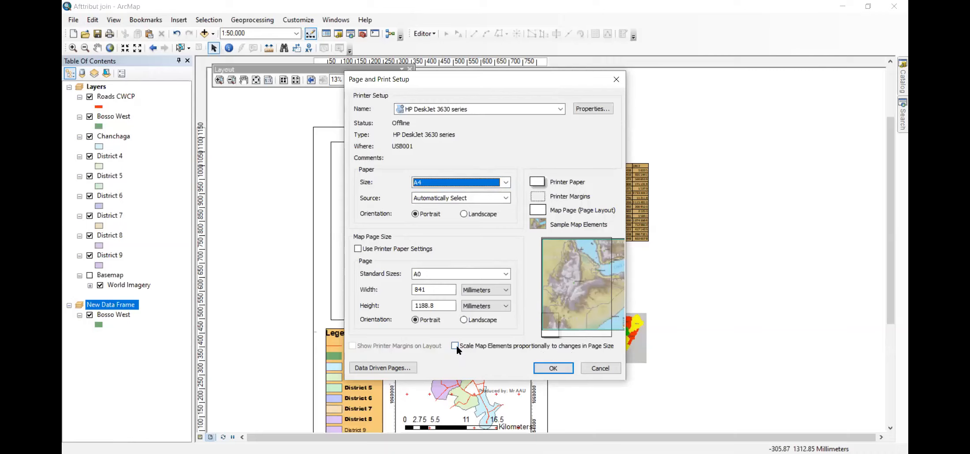
click(546, 372)
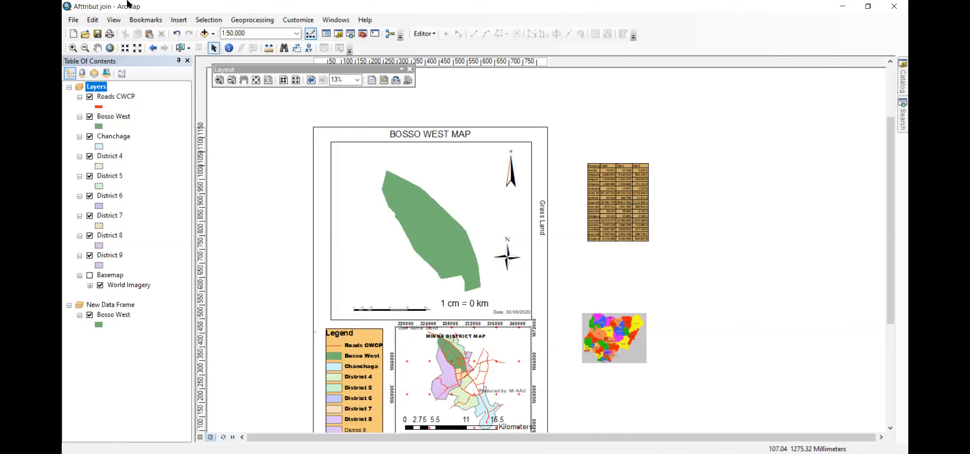
Preview how the layout would print on the chosen paper and return to the layout
click(74, 20)
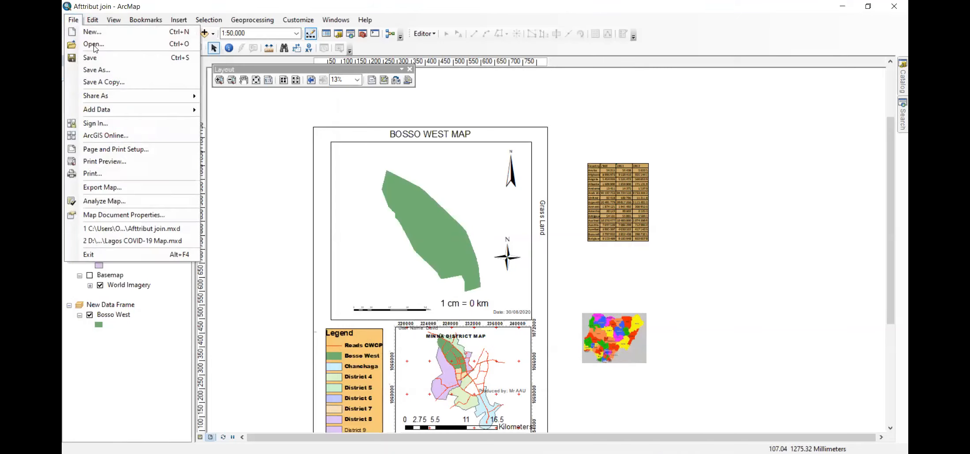
click(135, 166)
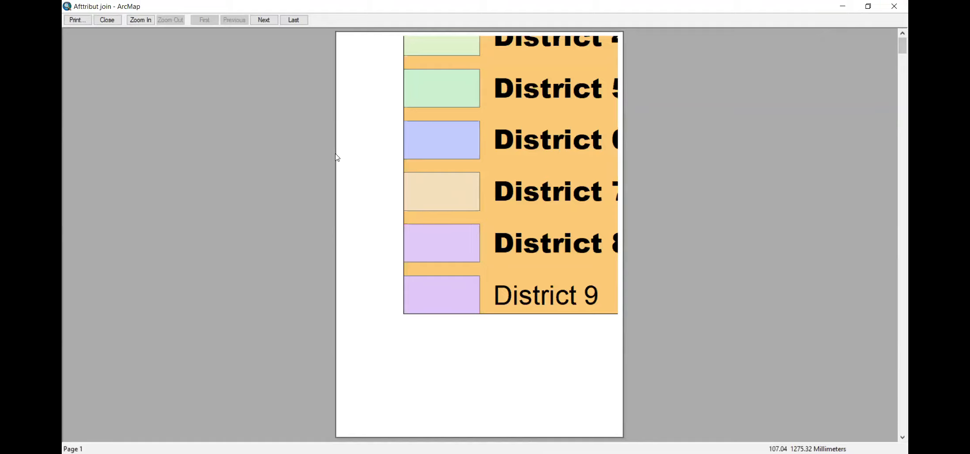
click(107, 20)
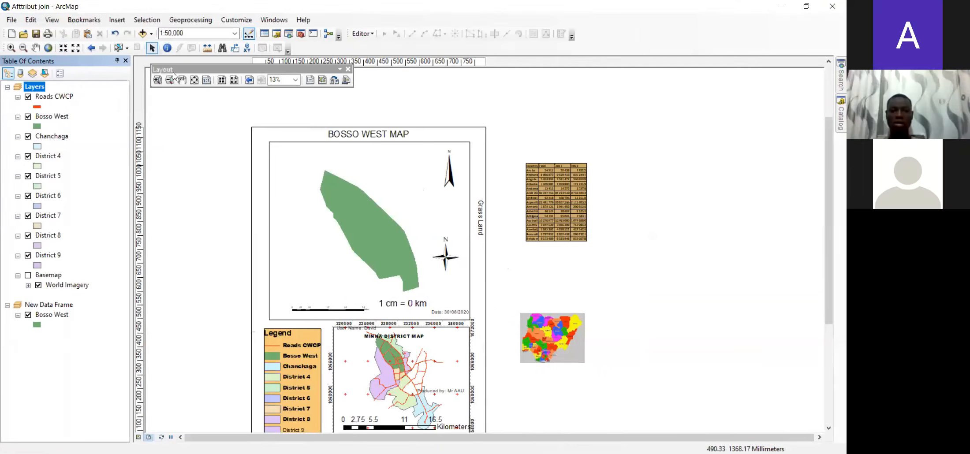
Shrink the Minna District data frame and place it as an inset in the lower-left corner of the Bosso West frame
click(12, 20)
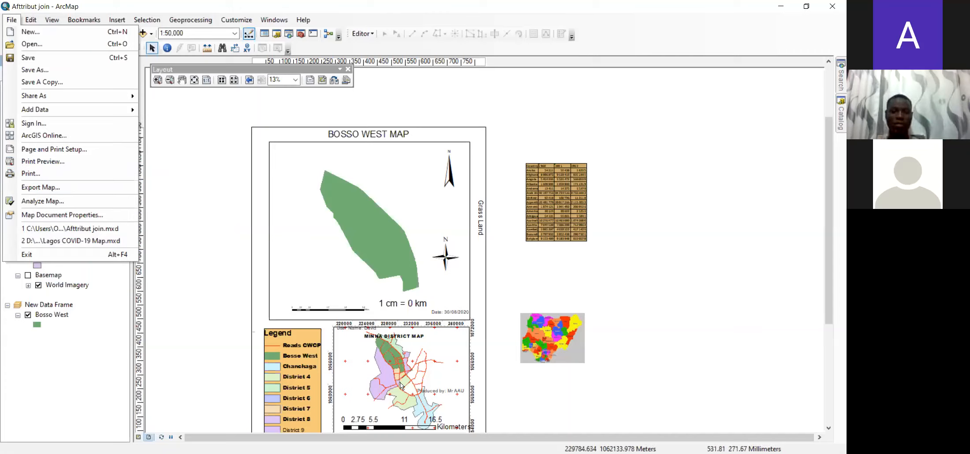
click(415, 361)
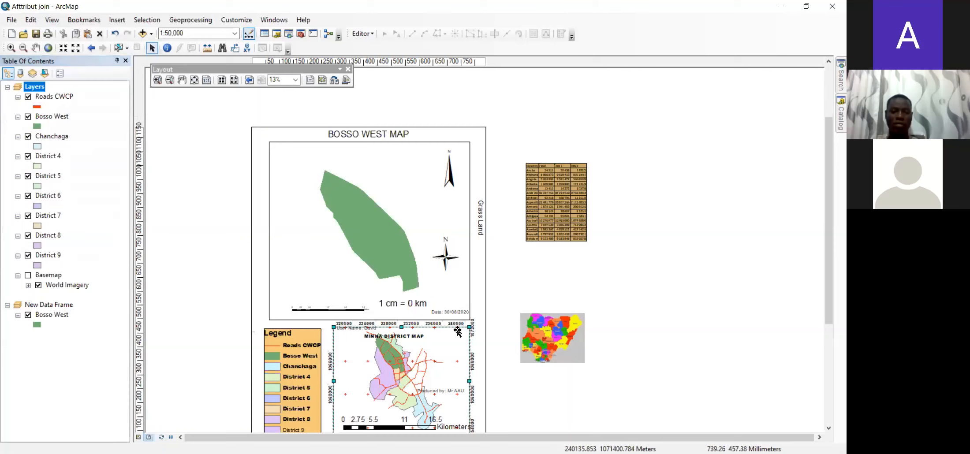
drag(453, 354, 367, 243)
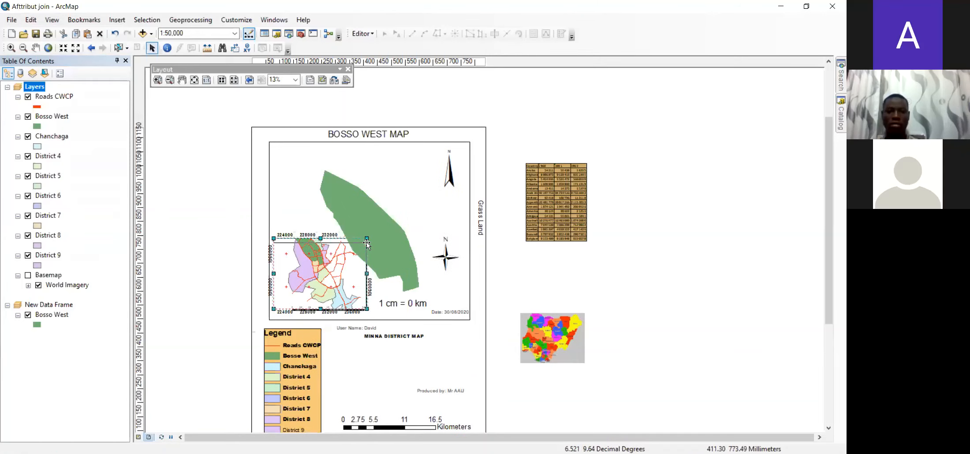
Pan the Bosso West polygon up and to the right within its data frame, away from the inset
click(389, 228)
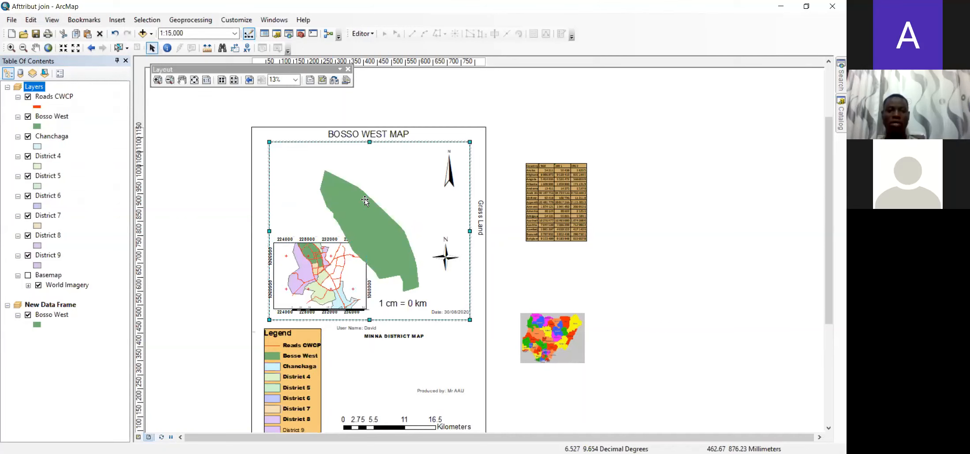
click(35, 48)
drag(358, 191, 387, 179)
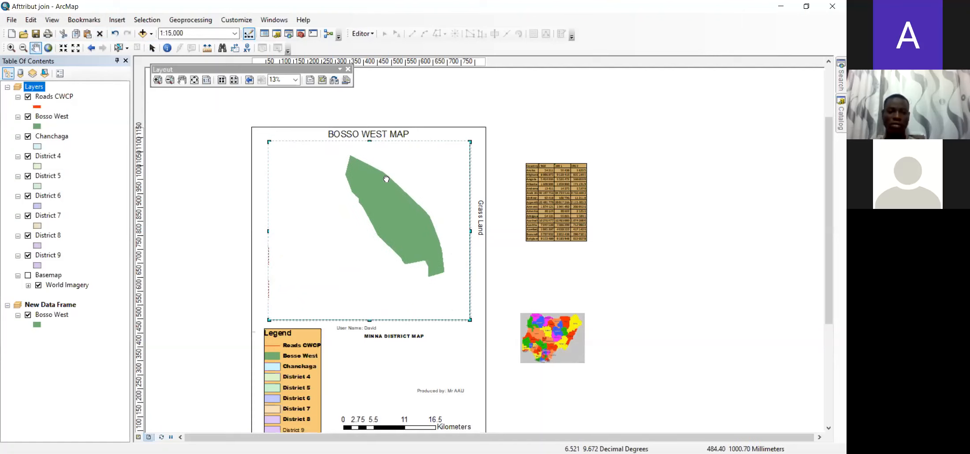
Try to pan the Minna District map inside its inset frame
drag(324, 275, 369, 231)
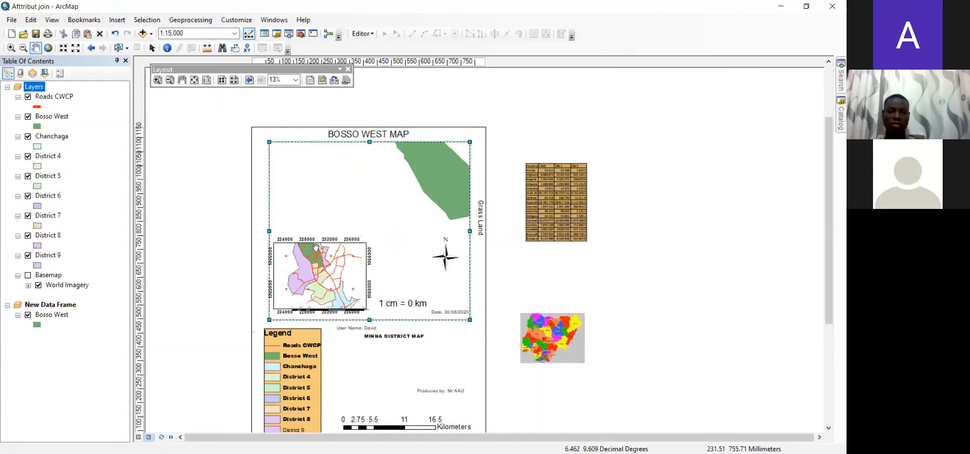
drag(316, 244, 368, 227)
click(152, 48)
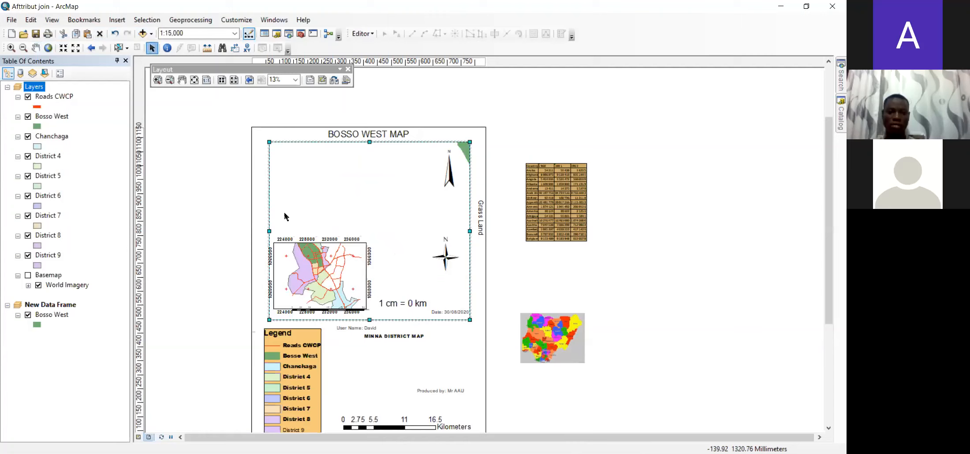
Reduce the Minna District inset's map scale through 1:55,000, 1:60,000 and 1:70,000 to 1:80,000 so the whole district fits
click(316, 245)
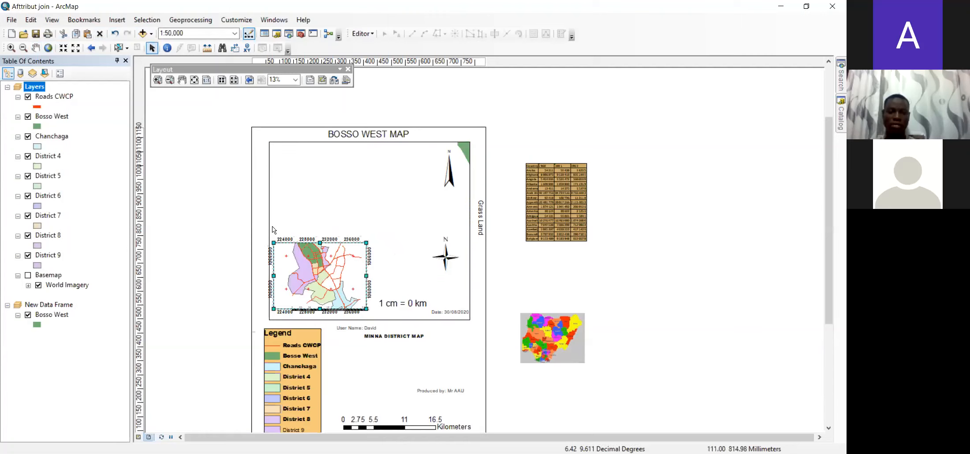
click(170, 34)
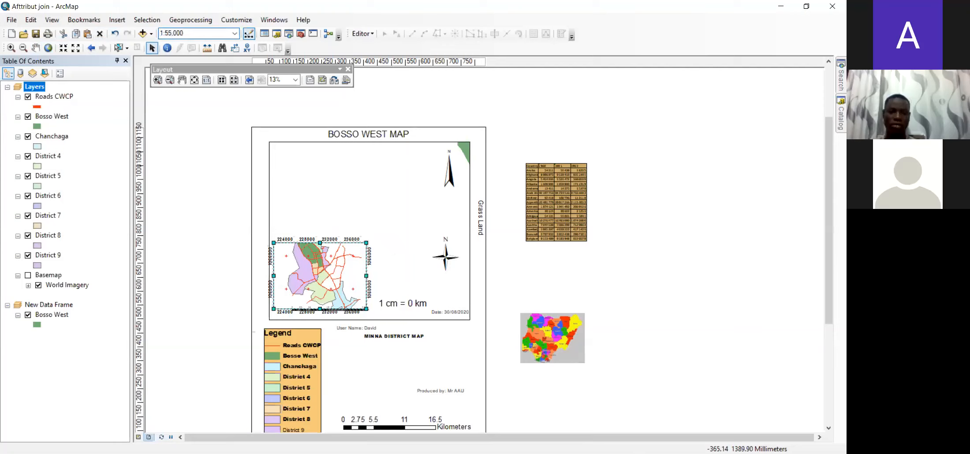
key(Return)
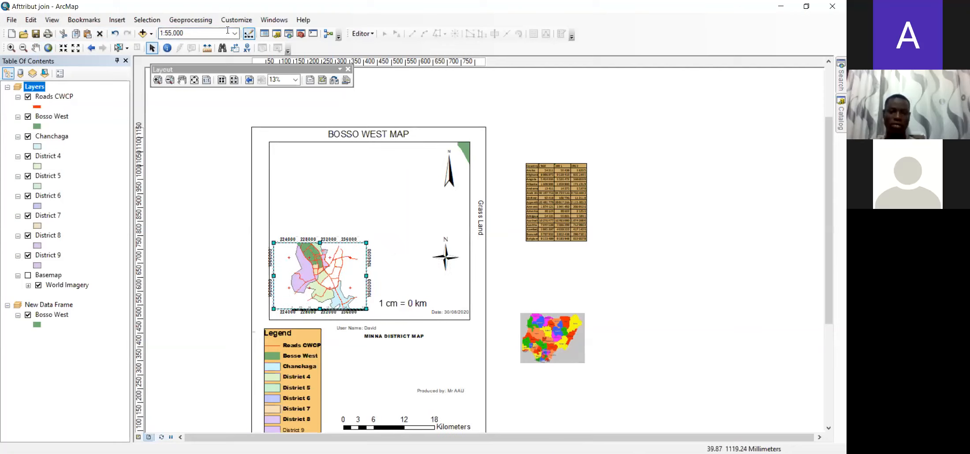
click(171, 32)
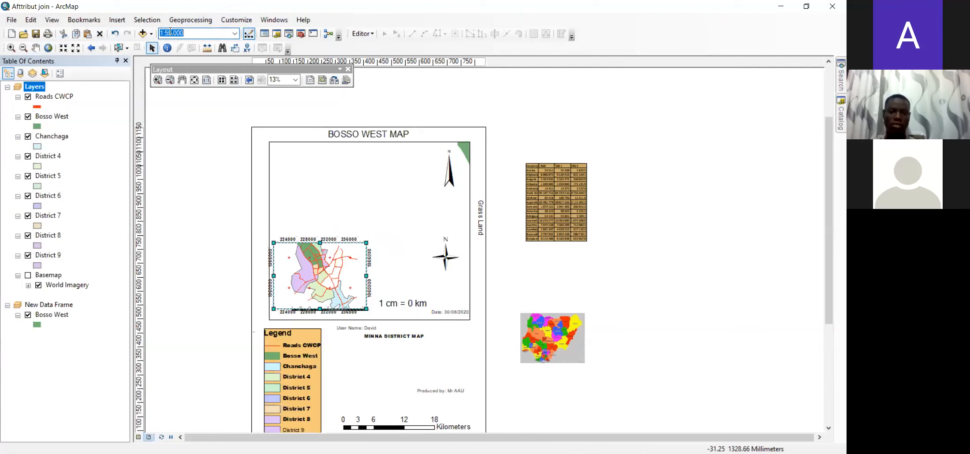
click(171, 33)
key(Return)
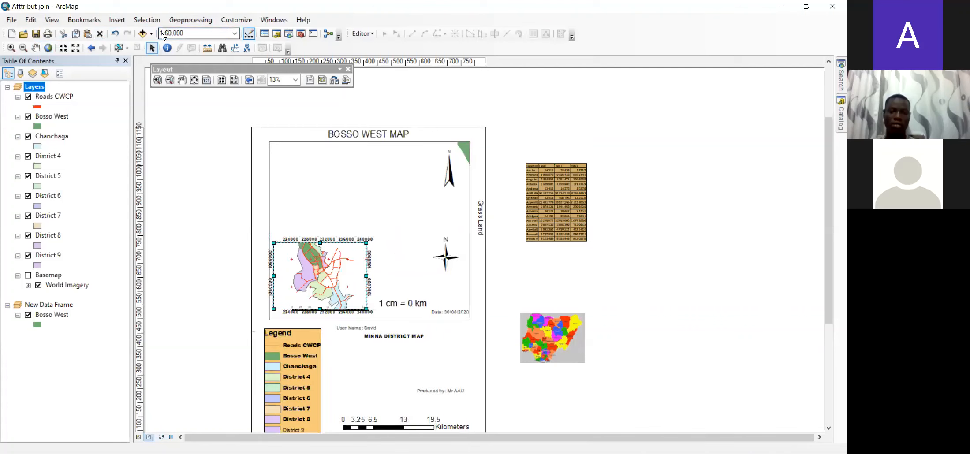
click(172, 33)
click(172, 32)
text(7)
key(Return)
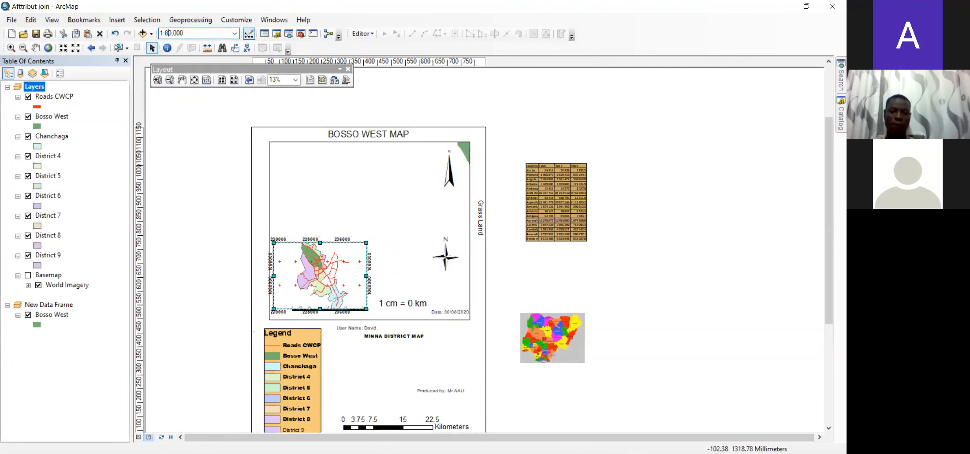
text(8)
key(Return)
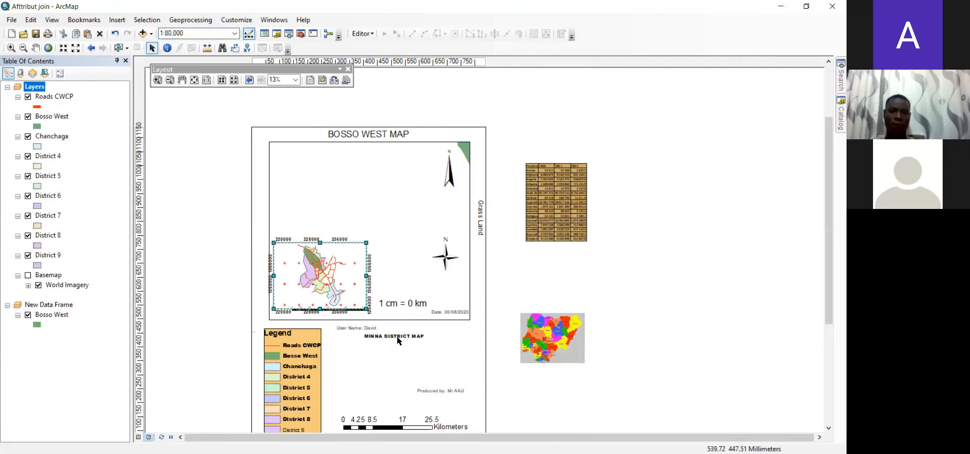
click(423, 360)
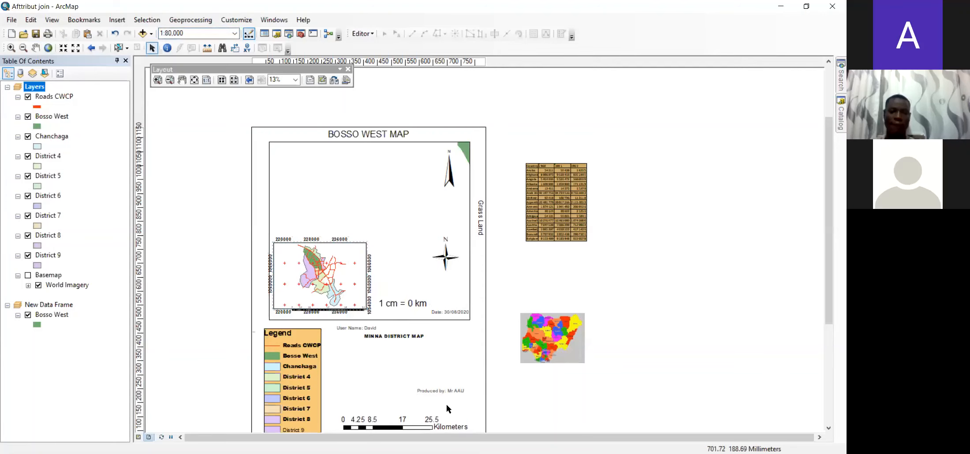
Pan the Bosso West polygon back into its data frame, above and to the right of the Minna District inset
click(462, 153)
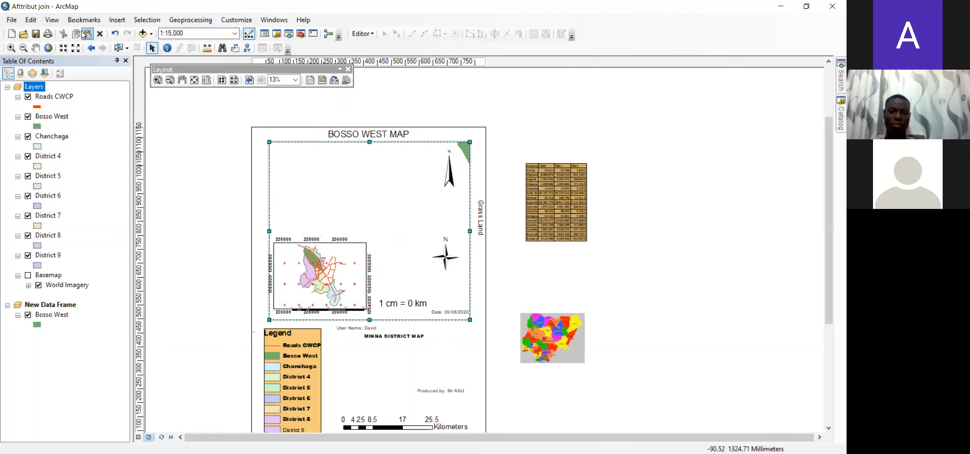
click(35, 47)
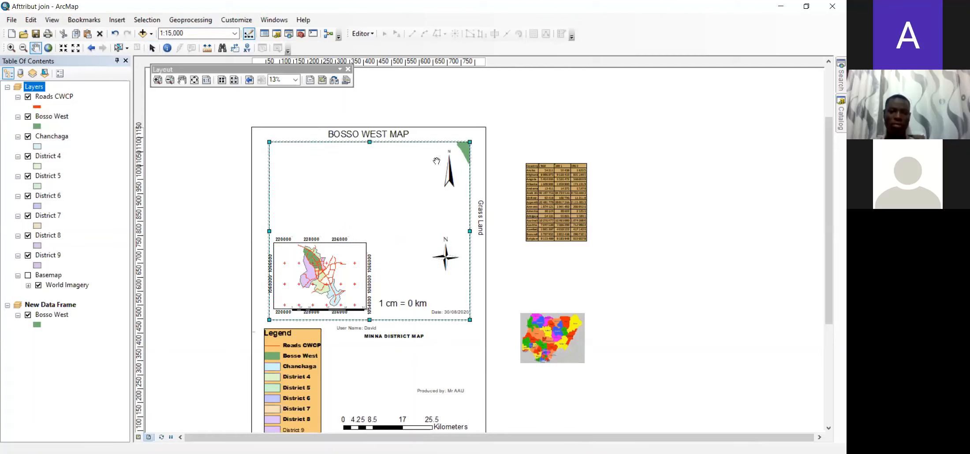
drag(437, 161, 396, 198)
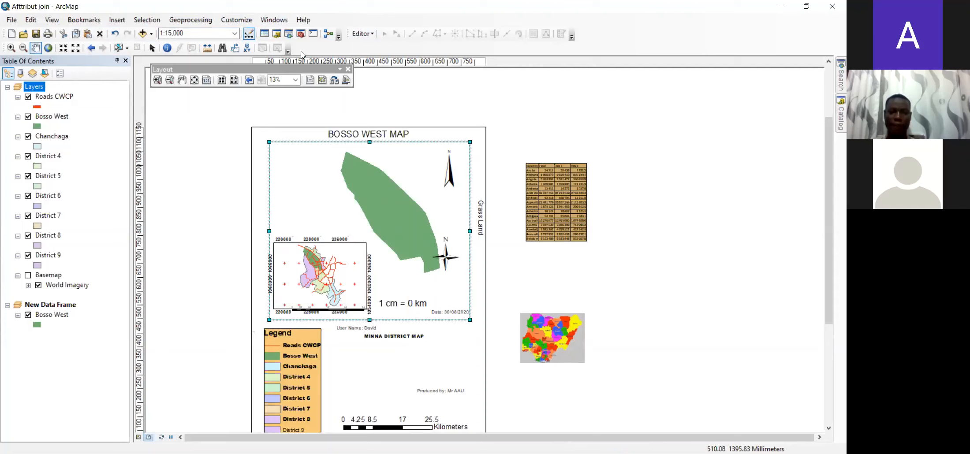
Change the layout's page template to ISO A0 Landscape, keeping Layers as the first data frame
click(334, 81)
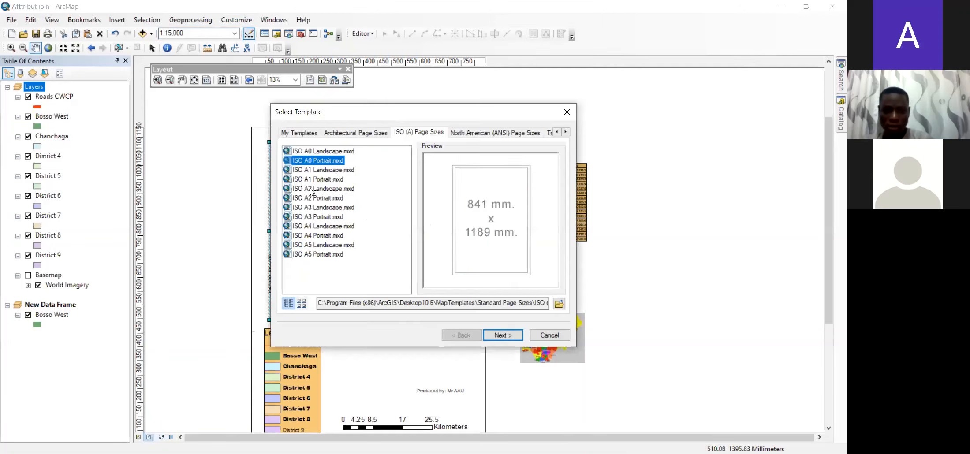
click(324, 152)
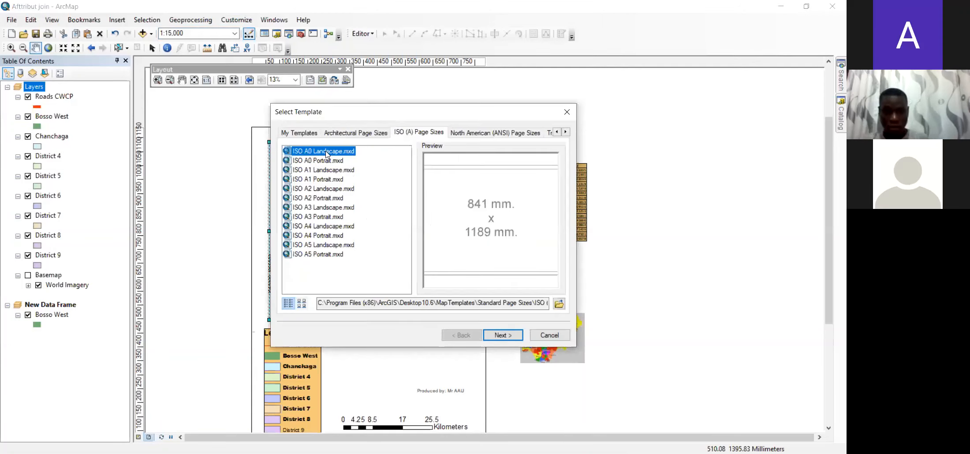
click(504, 336)
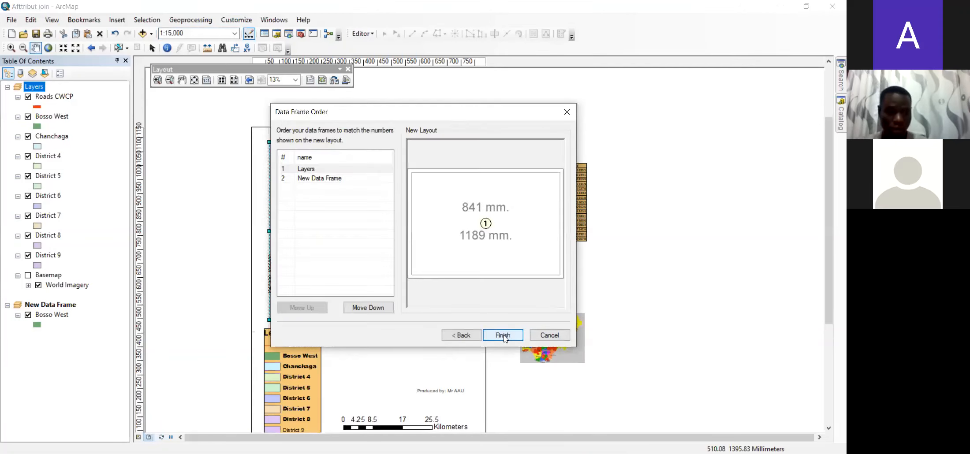
click(503, 335)
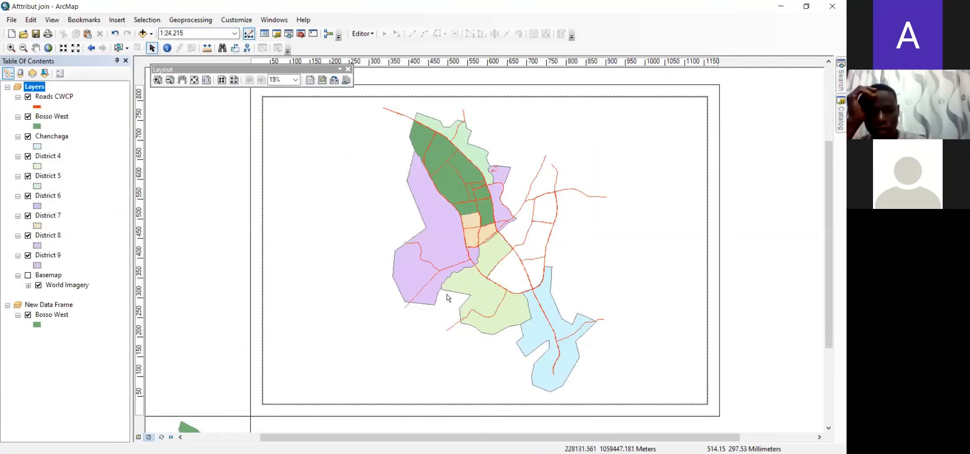
Move the small Bosso West data frame from outside the page onto the page's upper-left area
scroll(433, 302, up, 3)
scroll(432, 297, down, 2)
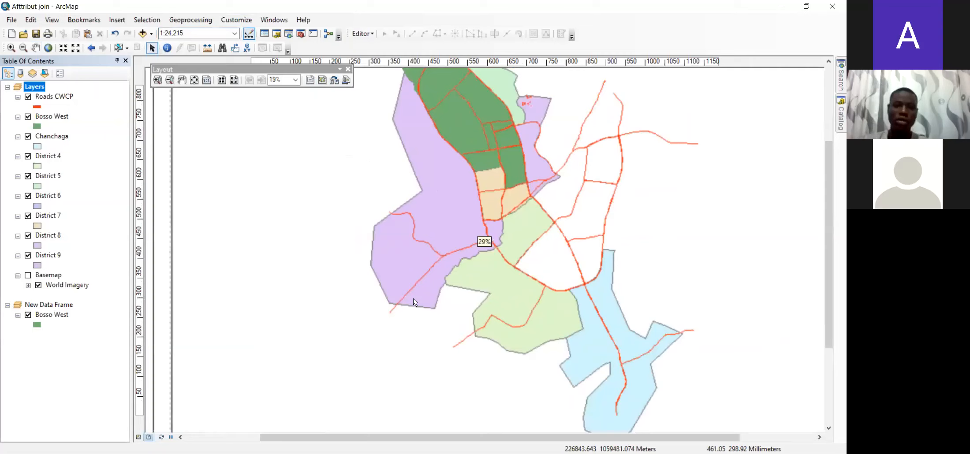
scroll(413, 299, down, 2)
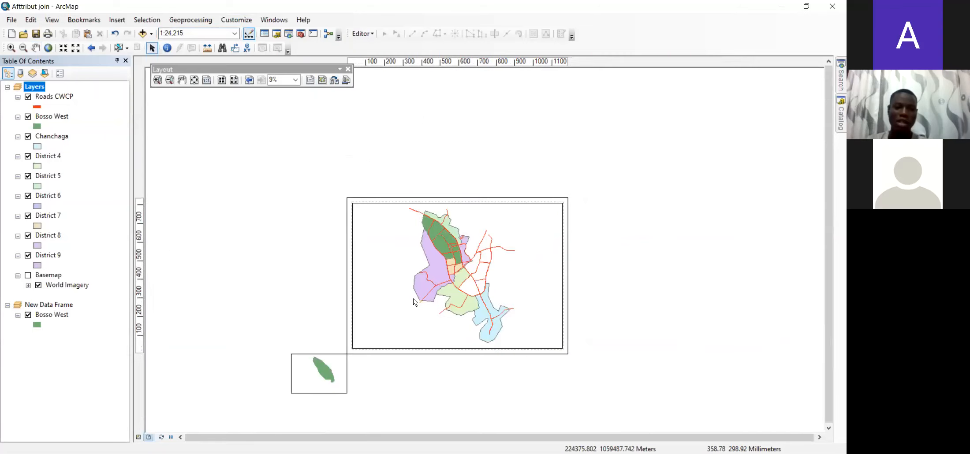
click(340, 367)
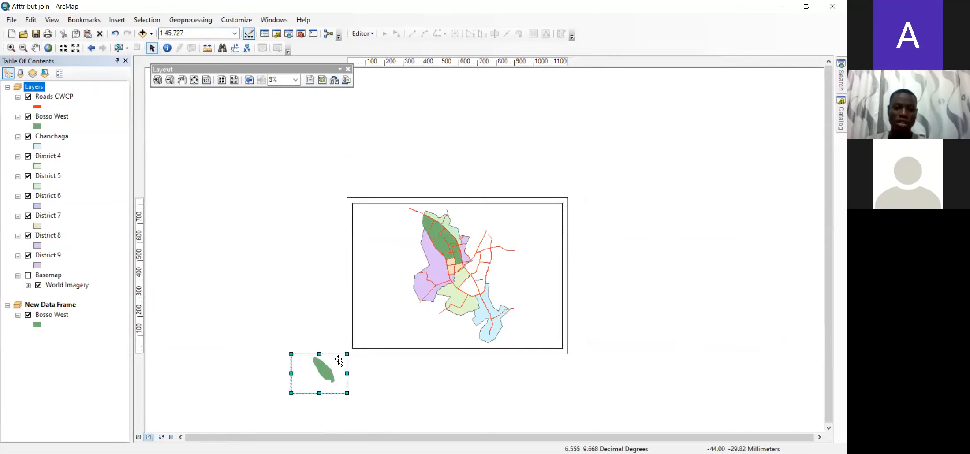
drag(338, 361, 424, 221)
Shrink the district map's data frame toward the page's lower right, and enlarge the Bosso West frame and shift it up to the page's top edge
click(495, 252)
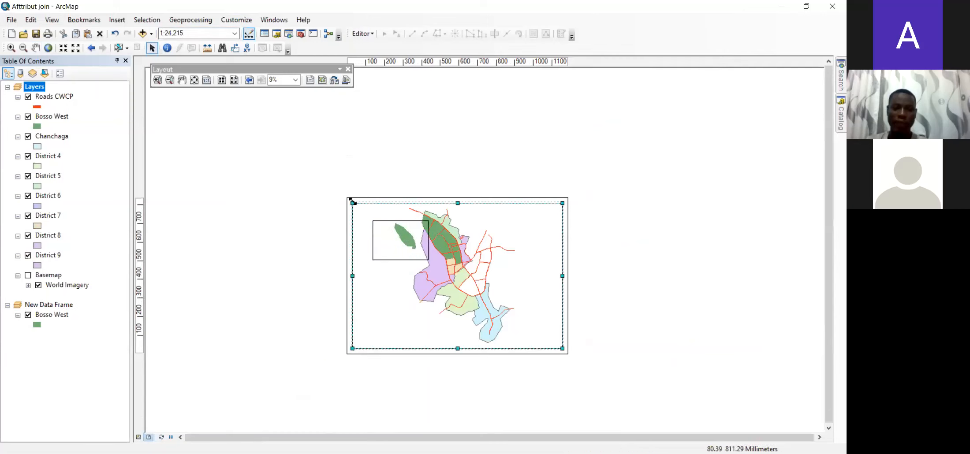
drag(352, 203, 529, 356)
click(431, 259)
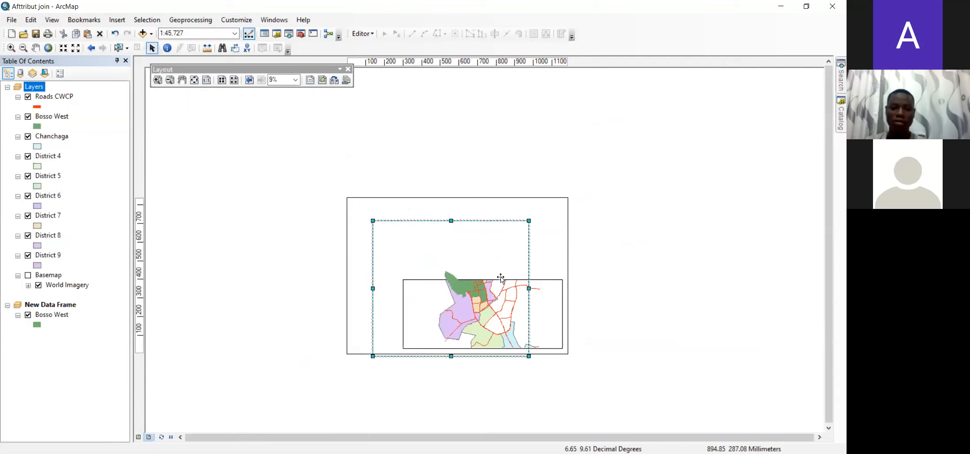
drag(481, 219, 483, 200)
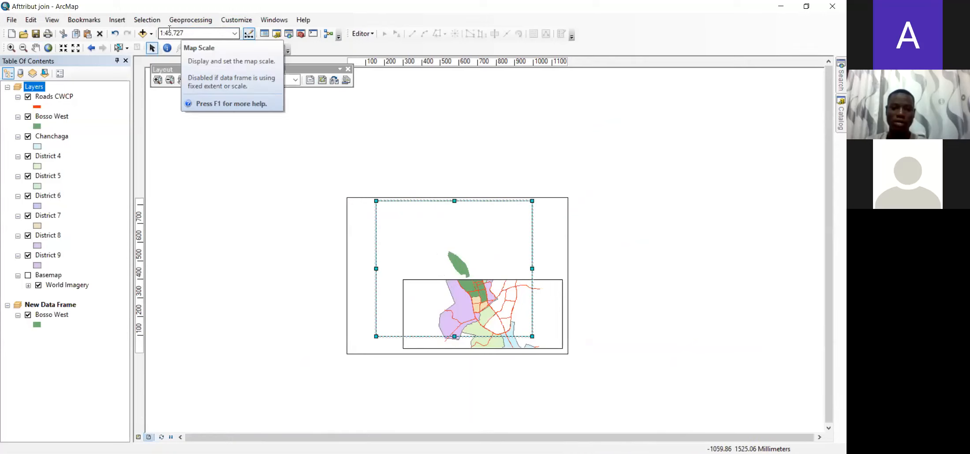
Set the Bosso West data frame's map scale to 1:15,000
click(168, 33)
text(1)
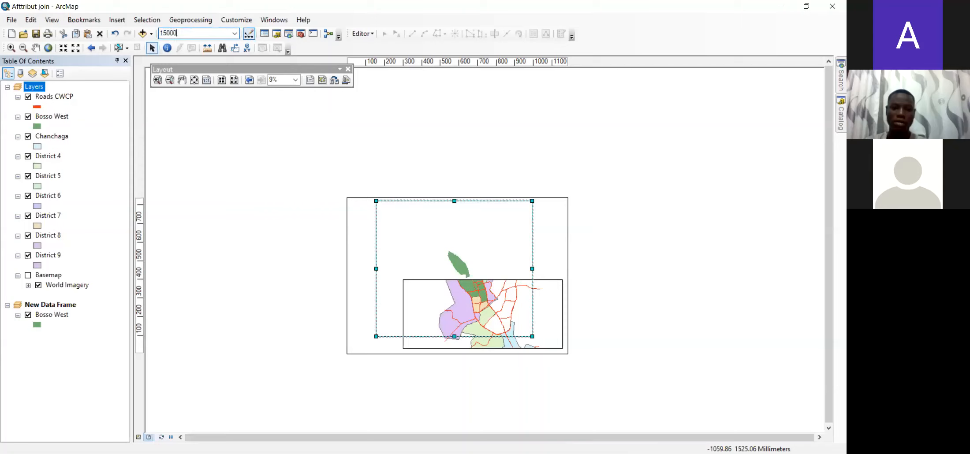
text(5000)
key(Return)
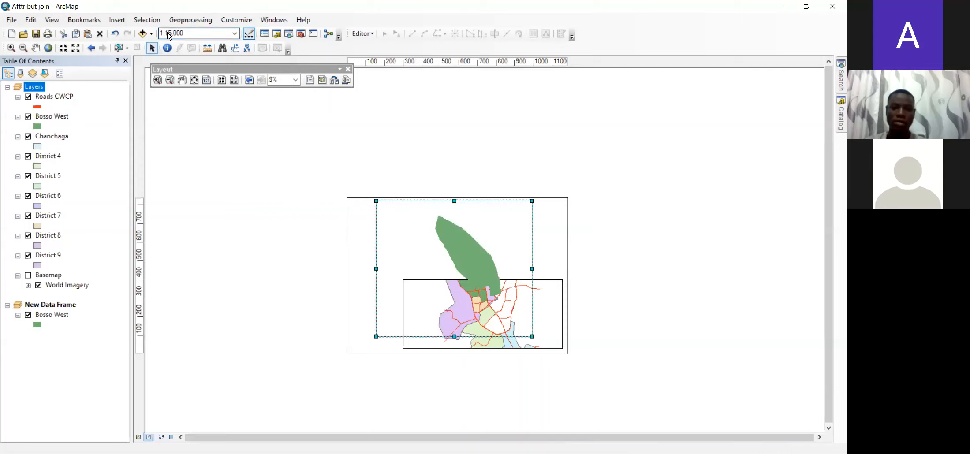
Shrink the district map's data frame into an inset in the lower-left part of the Bosso West frame
click(553, 297)
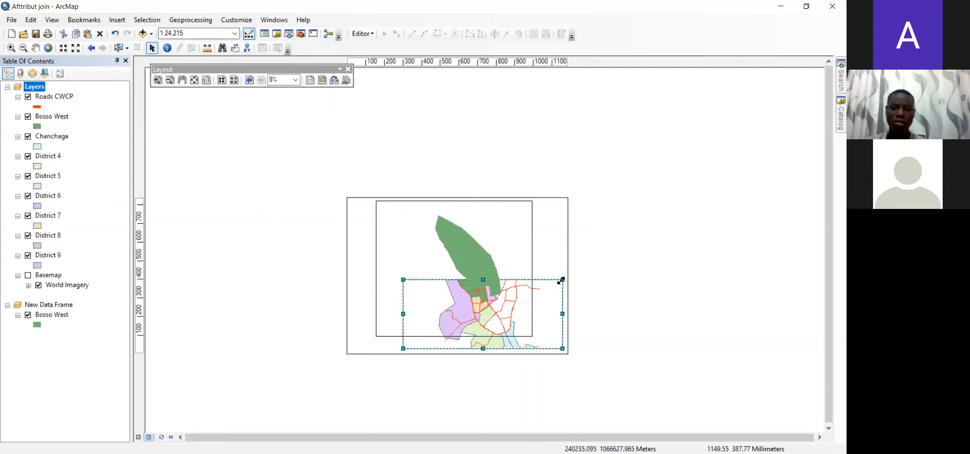
drag(563, 280, 436, 264)
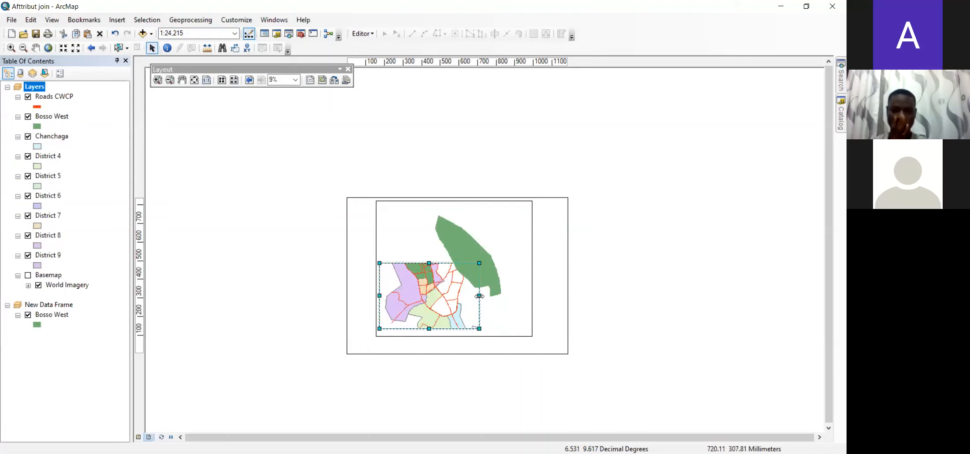
drag(479, 296, 463, 296)
Adjust the district inset's map scale through 1:80,000 and 1:75,000 to 1:60,000
click(179, 34)
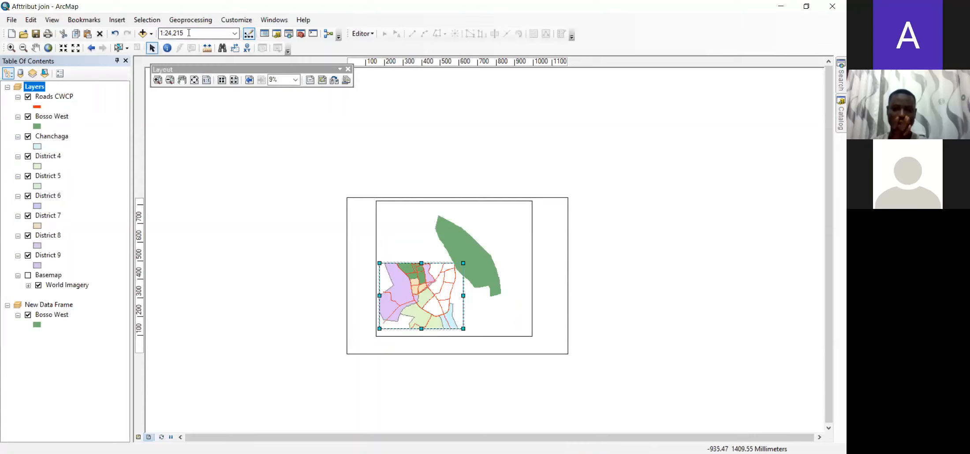
text(80000)
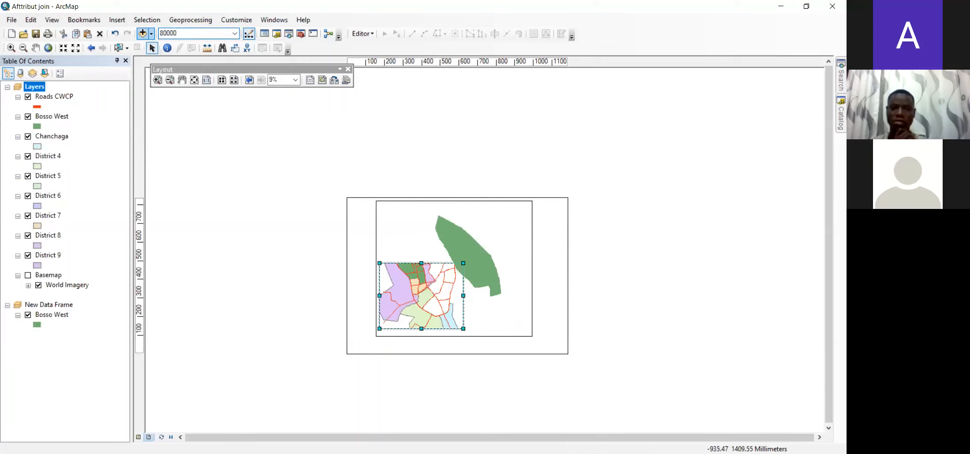
key(Return)
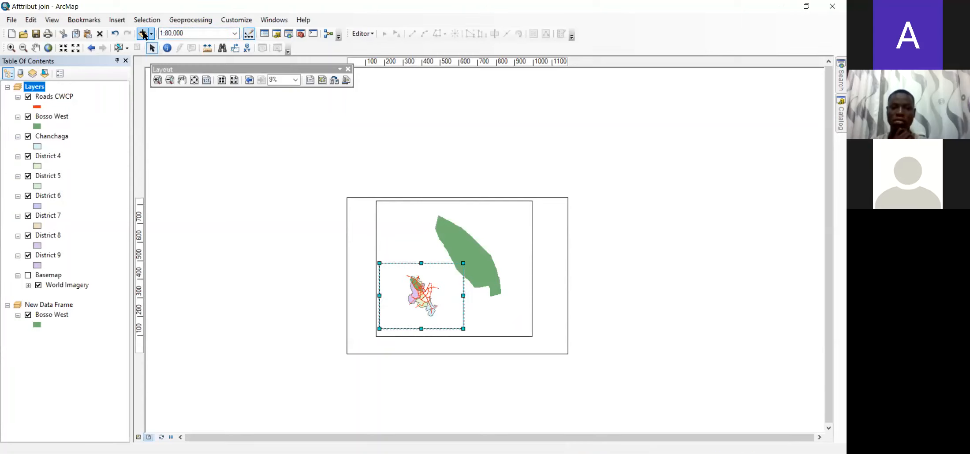
click(172, 34)
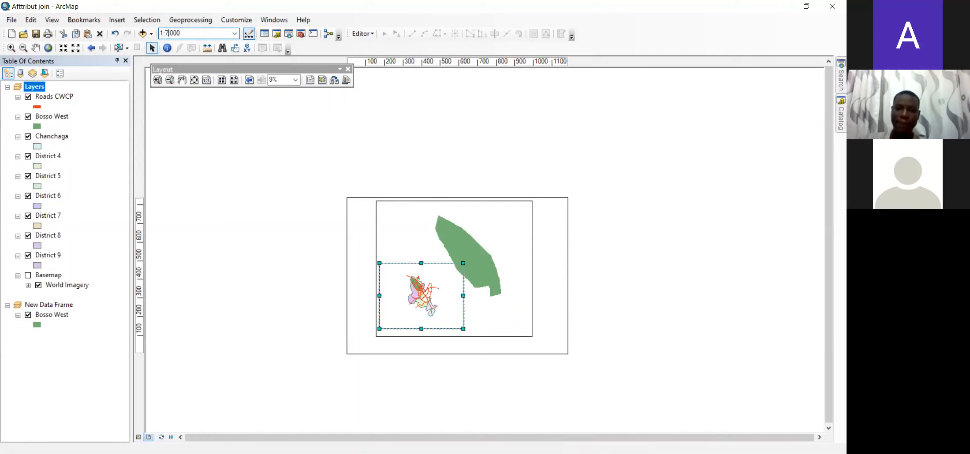
text(75)
key(Return)
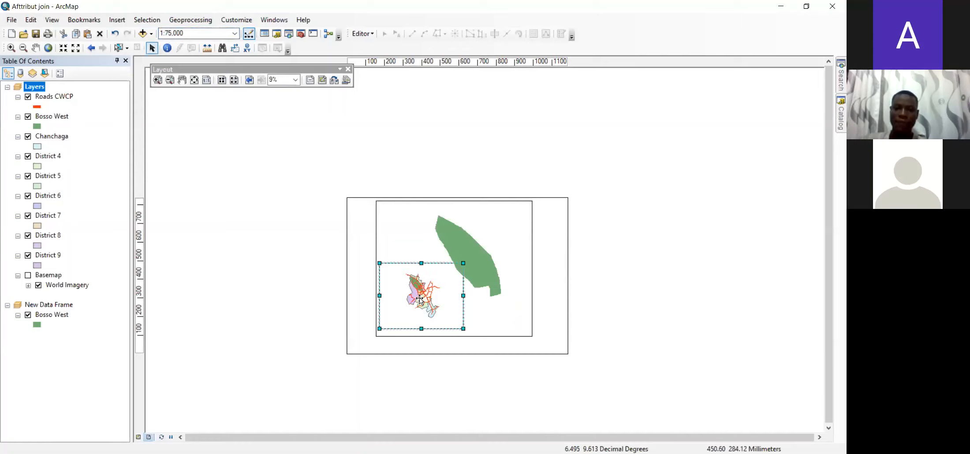
click(172, 32)
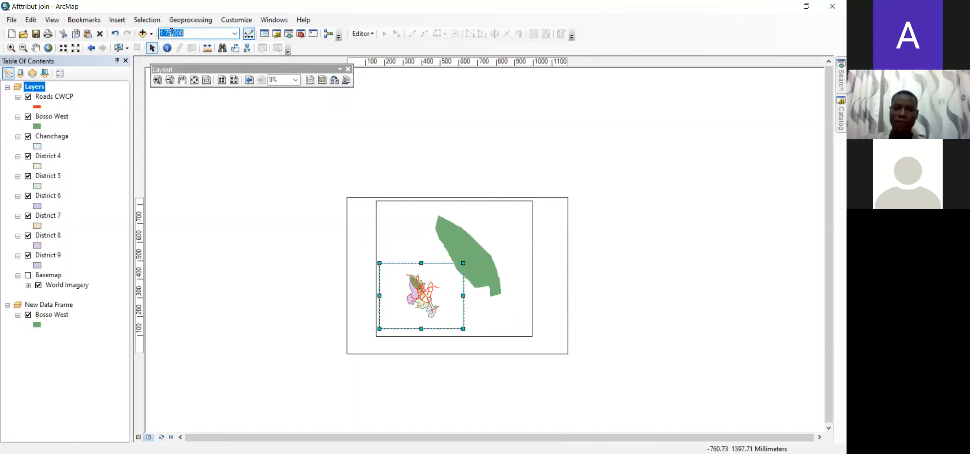
click(172, 32)
text(60)
key(Return)
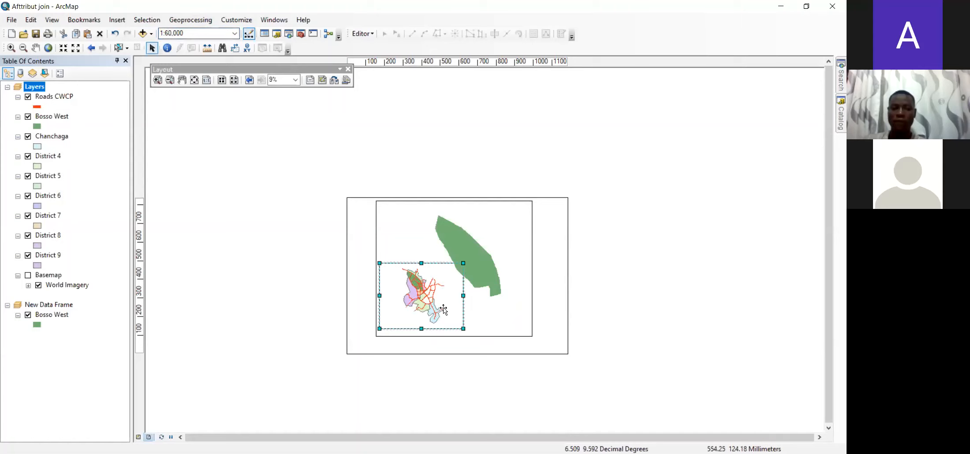
Enlarge the Bosso West data frame to nearly fill the page and move the district inset into its lower-left corner
click(438, 263)
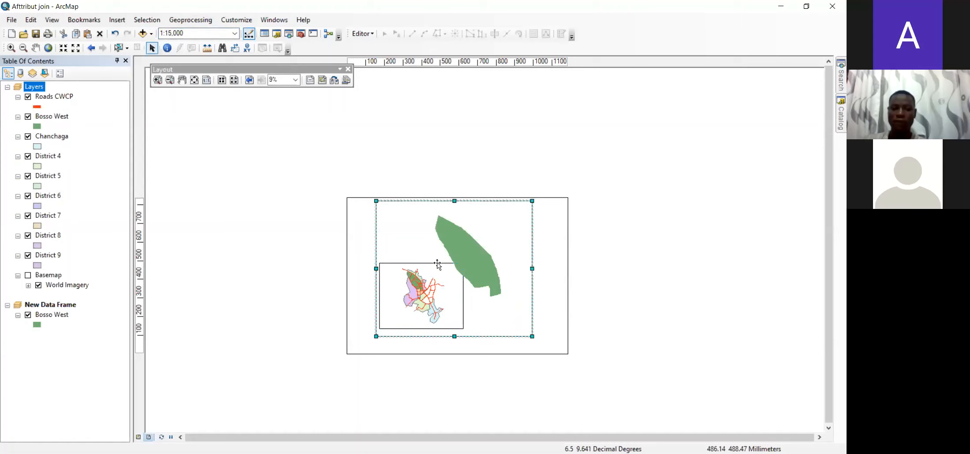
click(388, 324)
click(384, 335)
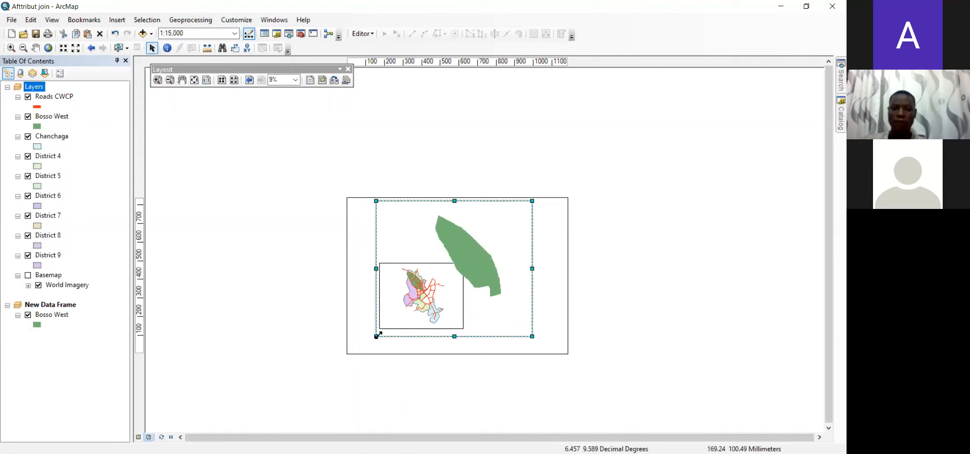
drag(377, 336, 351, 352)
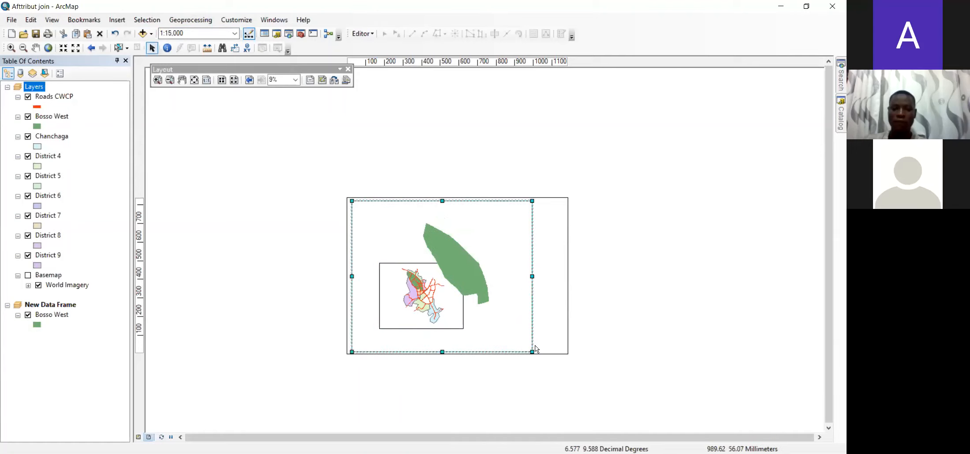
drag(533, 352, 567, 354)
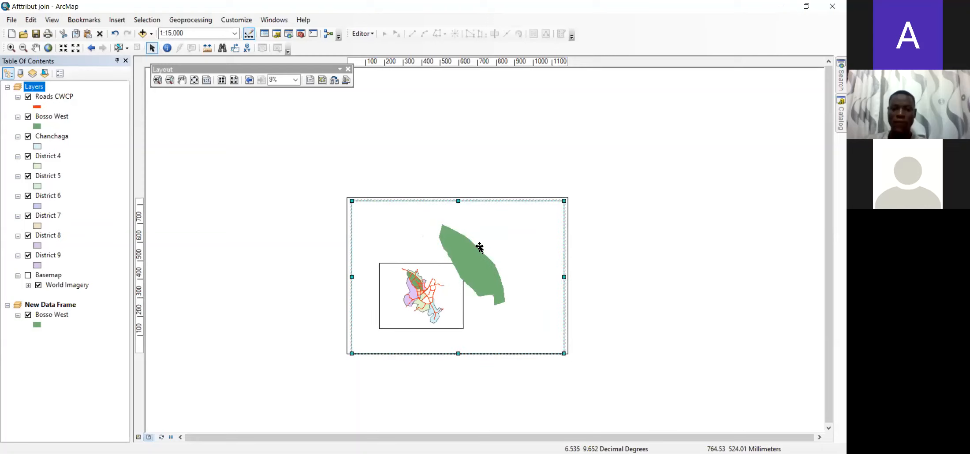
click(424, 264)
drag(428, 265, 405, 286)
Set the Bosso West frame's map scale to 1:10,000 and pan the polygon down and to the right within the frame
click(475, 258)
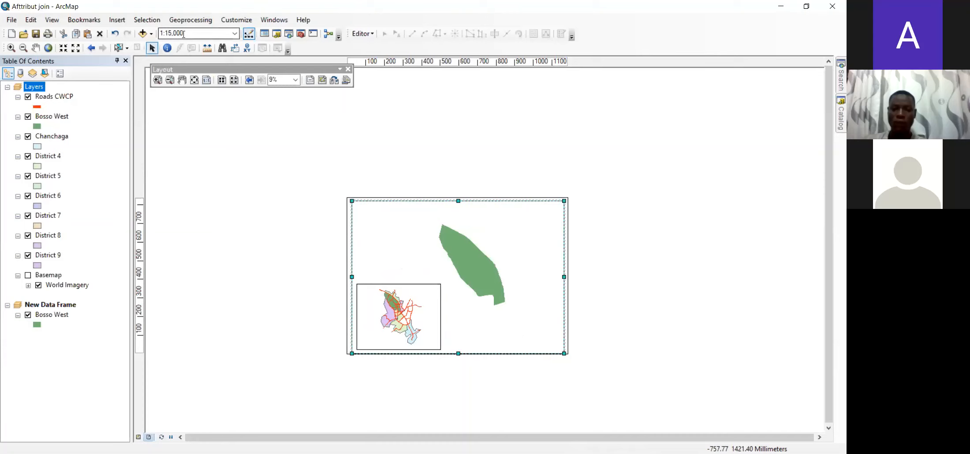
click(170, 33)
click(171, 33)
key(BackSpace)
text(0)
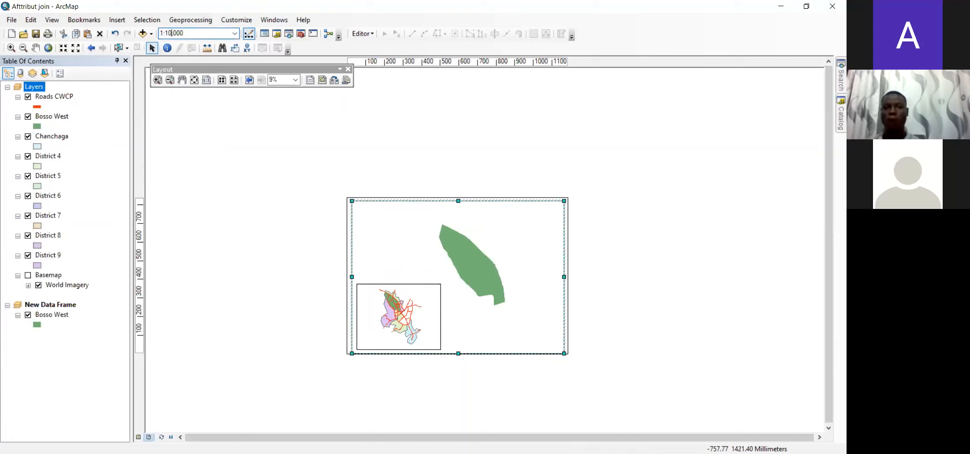
key(Return)
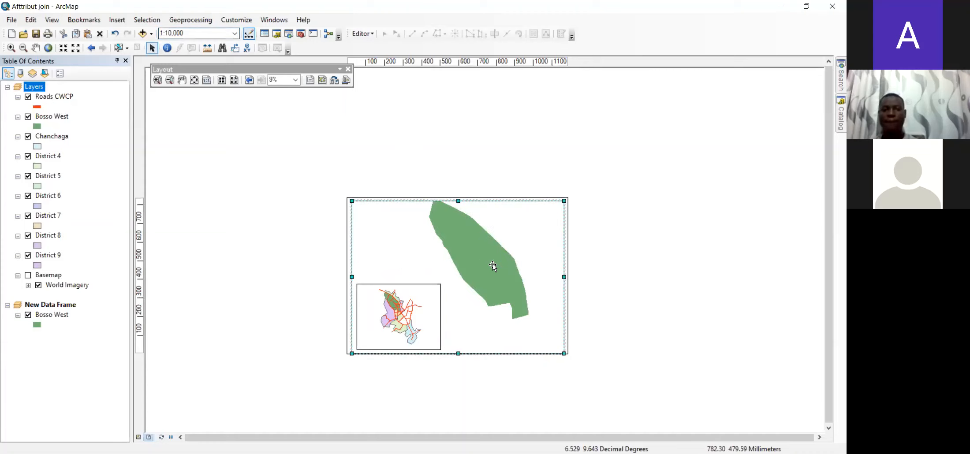
click(35, 48)
drag(468, 264, 485, 275)
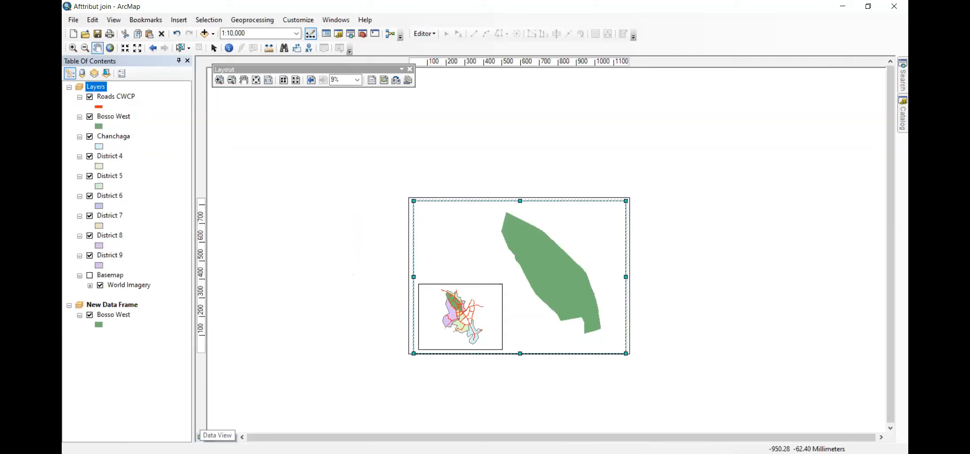
View the Bosso West data frame in data view and return to layout view
click(201, 438)
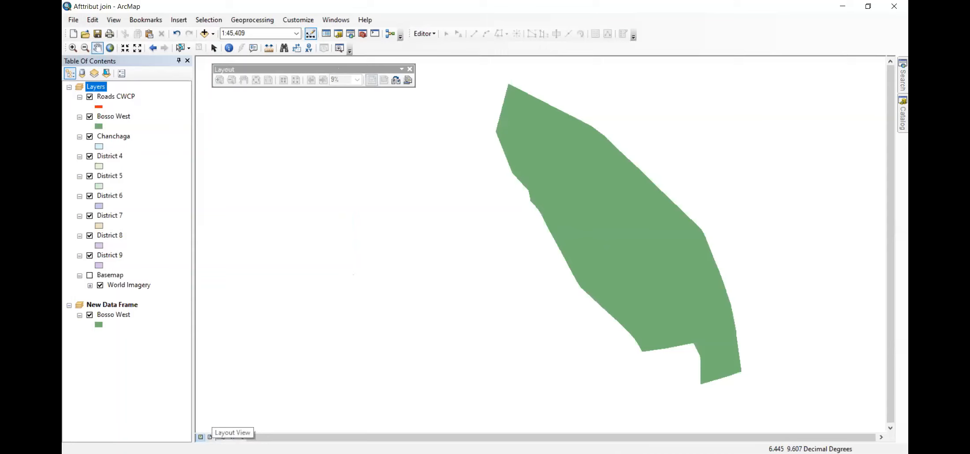
click(210, 437)
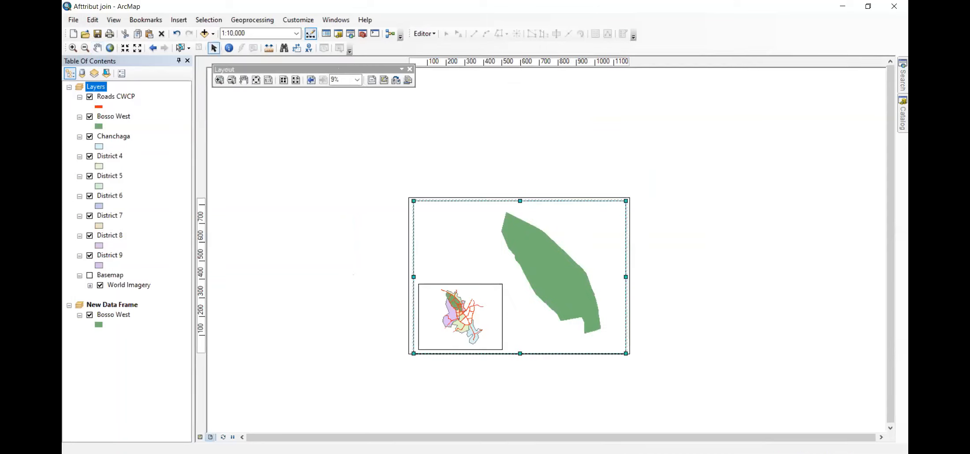